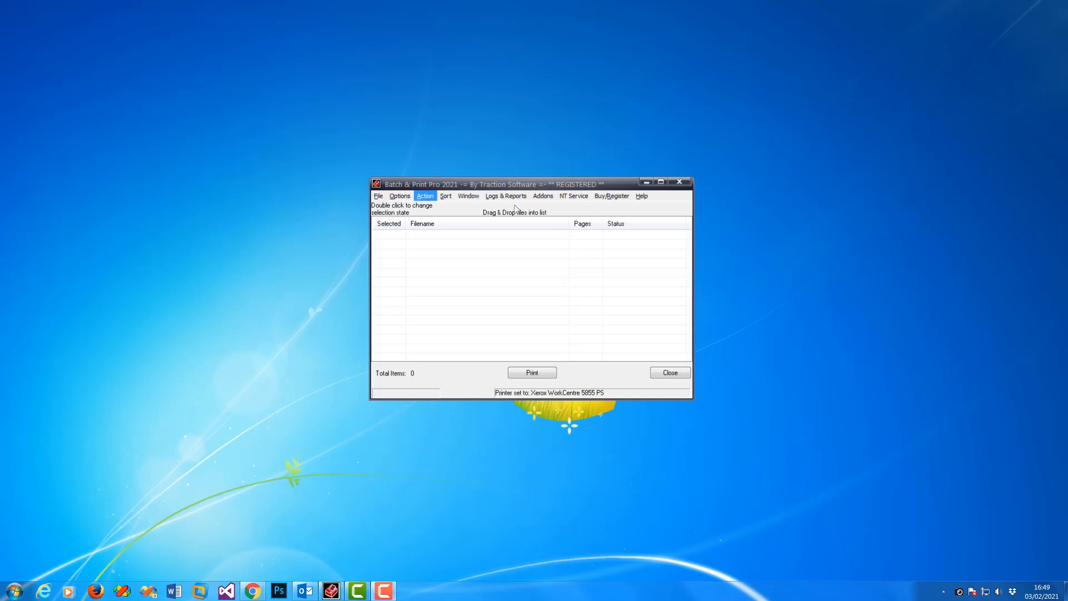
Step: Open the Batch & Print Pro HTML Help guide from the Help menu
click(641, 196)
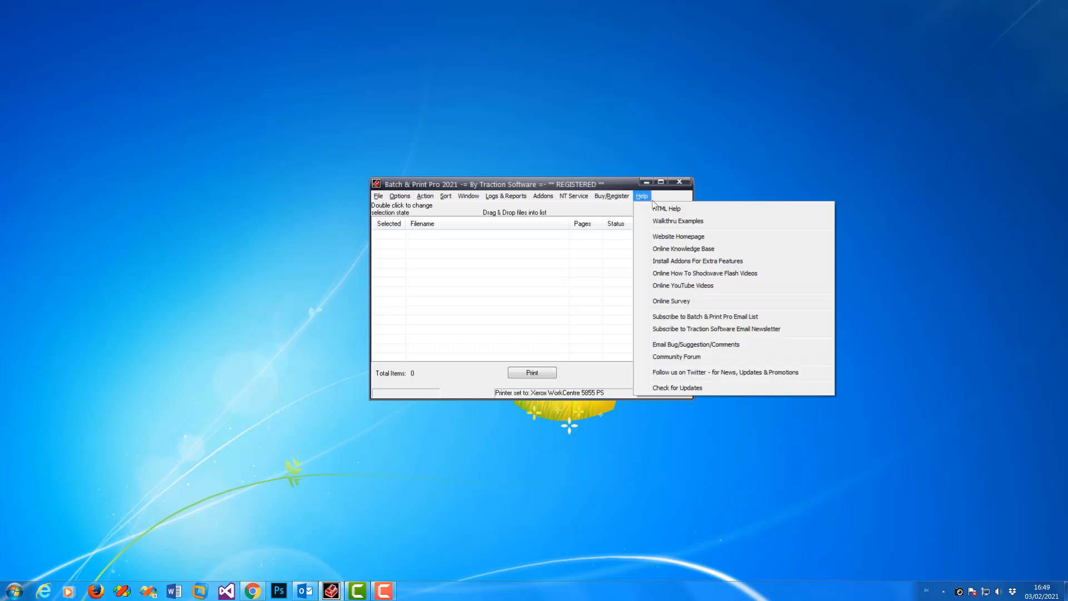
click(673, 209)
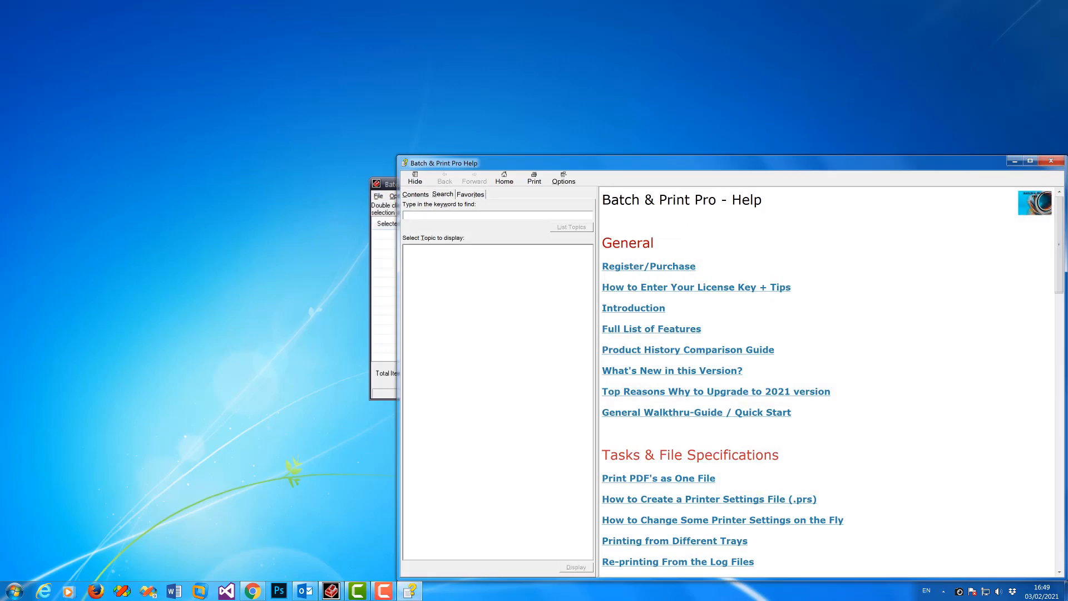
Step: Open the 'Cloud printing from Google Drive' help topic at How it Works, then return to the main window
drag(1060, 288, 1053, 346)
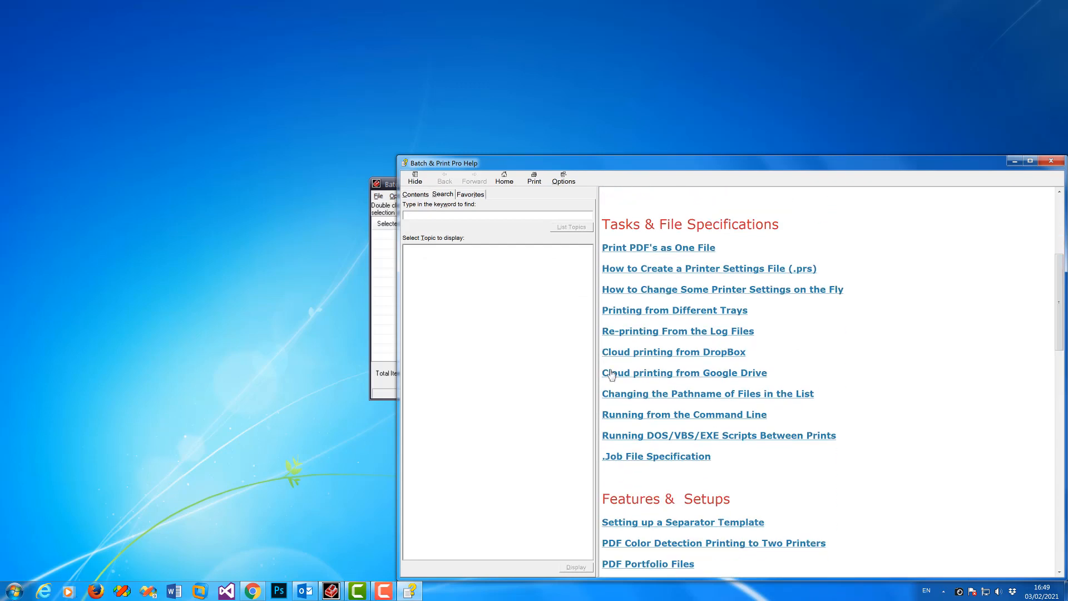
click(628, 374)
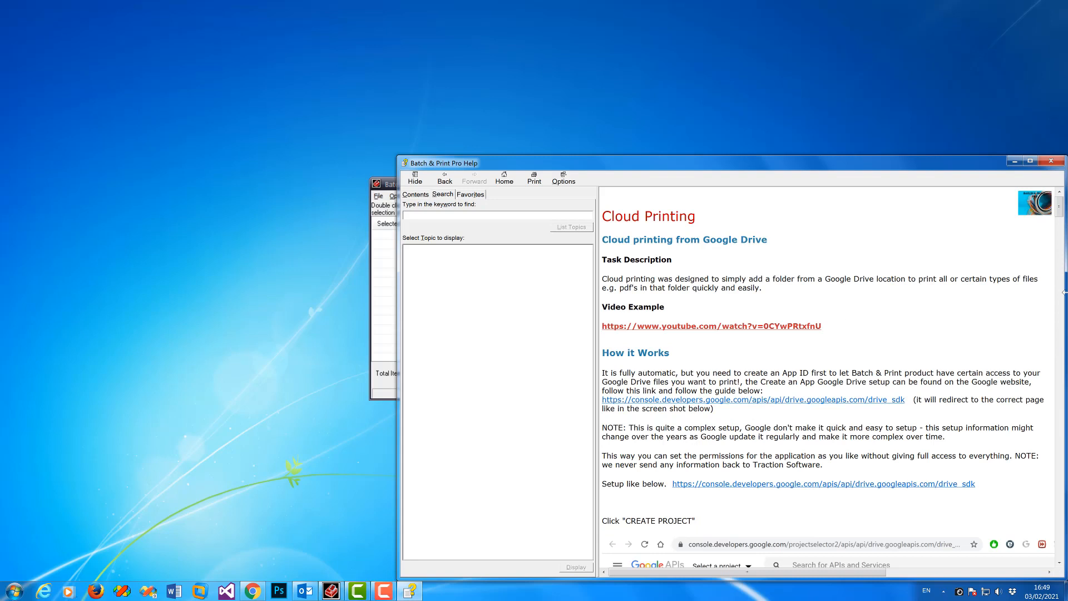
drag(1060, 213, 1060, 230)
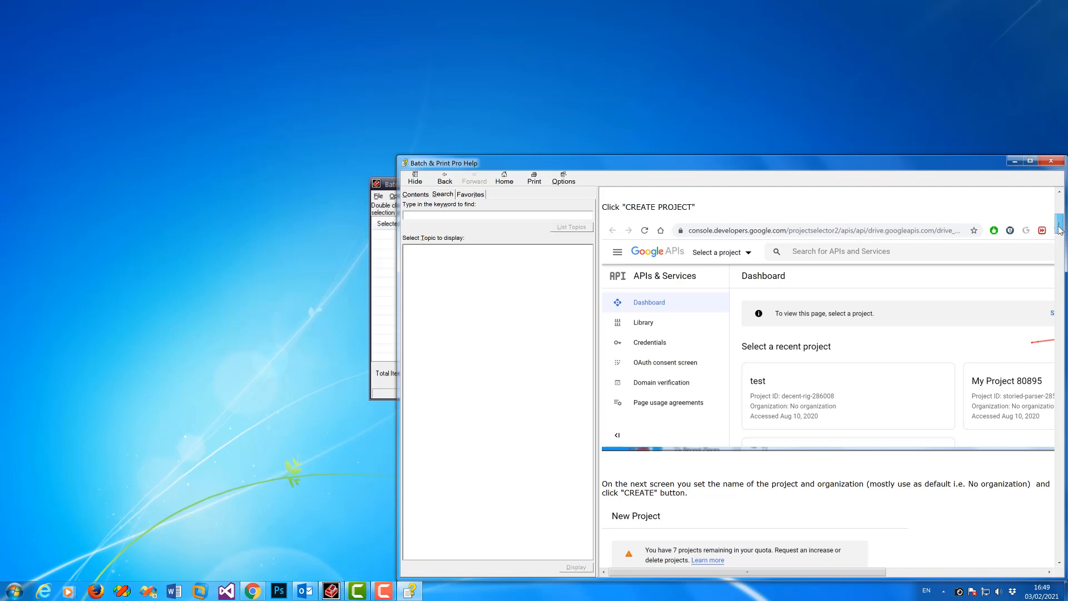
click(399, 213)
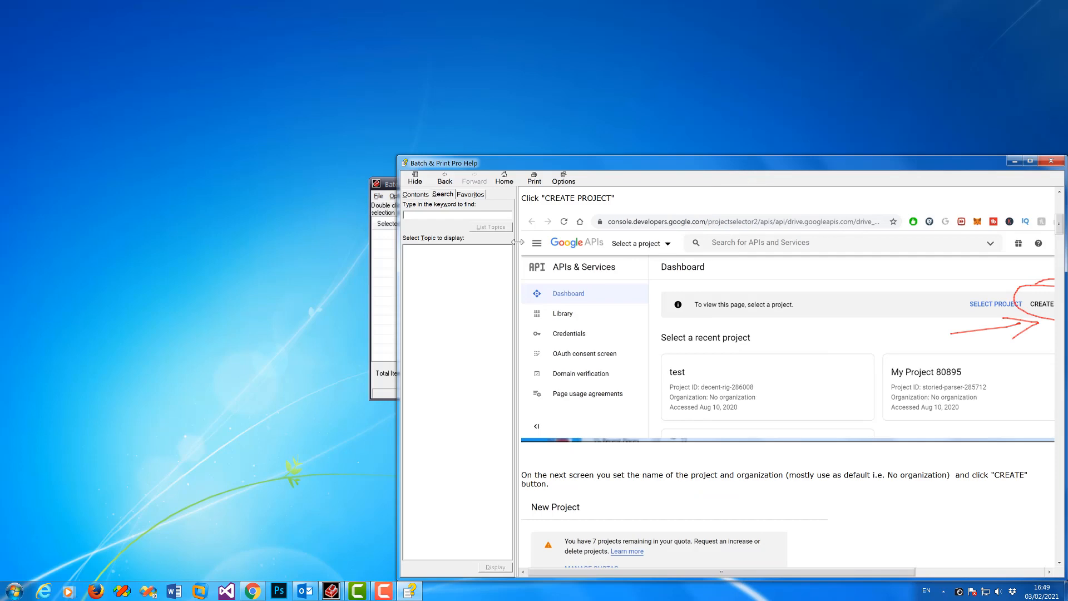
click(387, 189)
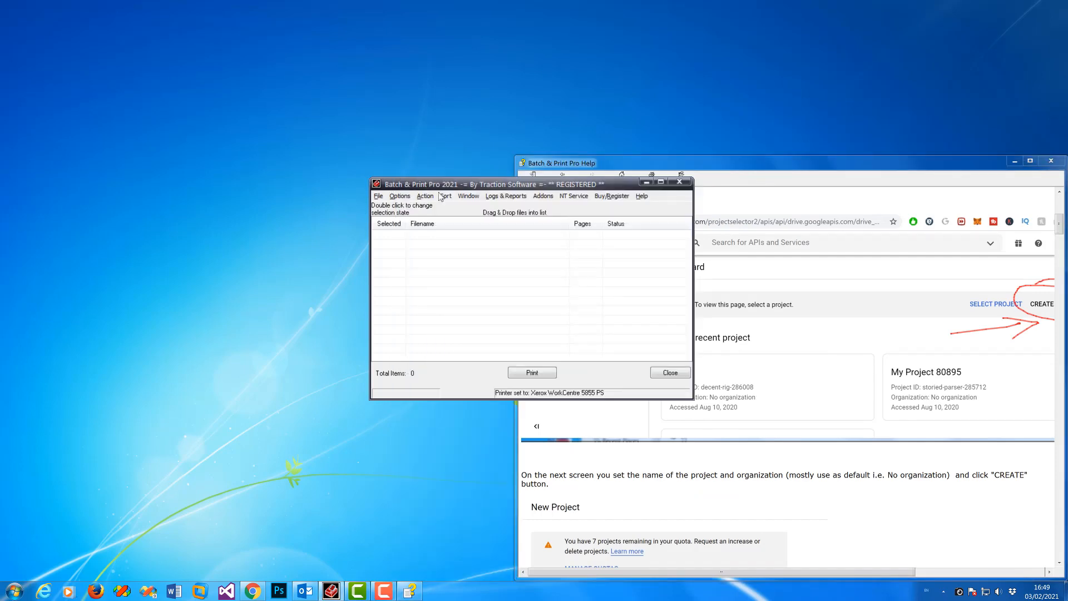
Step: Start File > Add Shared Cloud Files > Google Drive Files and follow the 'create an App ID' link
click(378, 198)
mouse_move(399, 245)
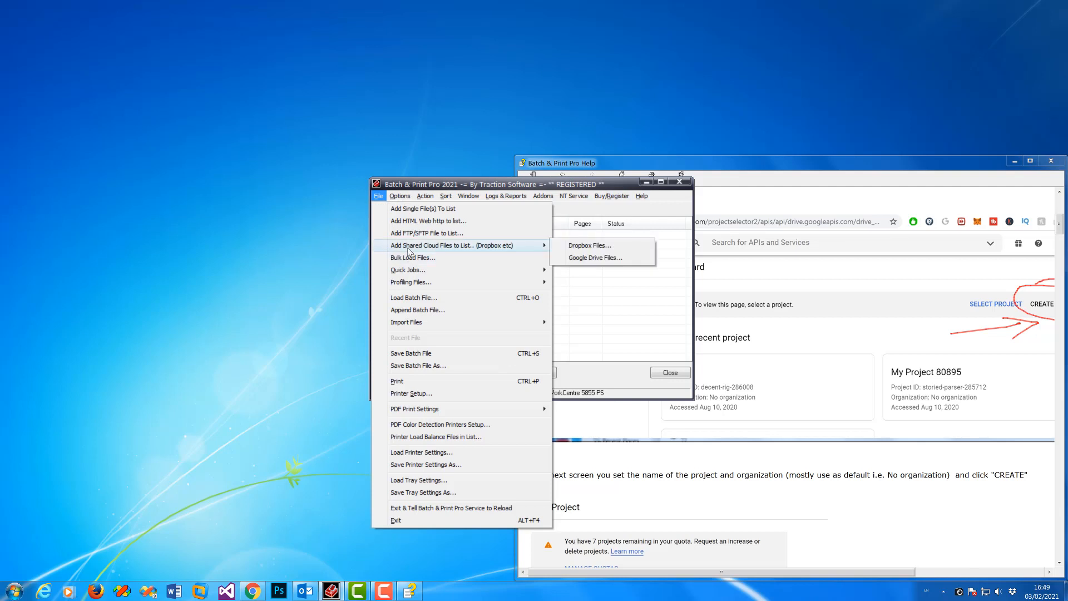
click(606, 259)
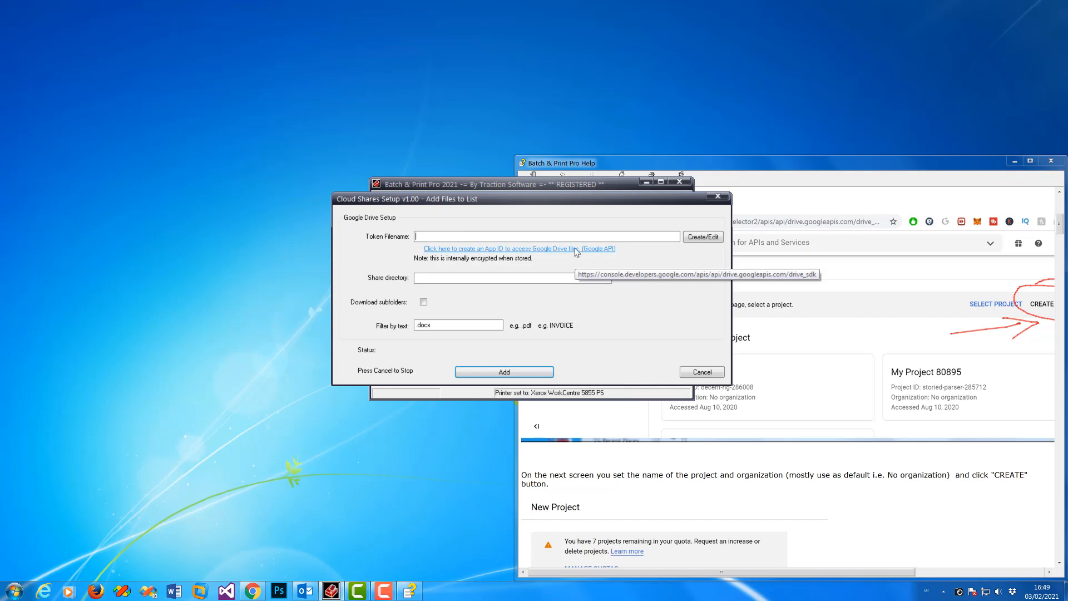
click(577, 249)
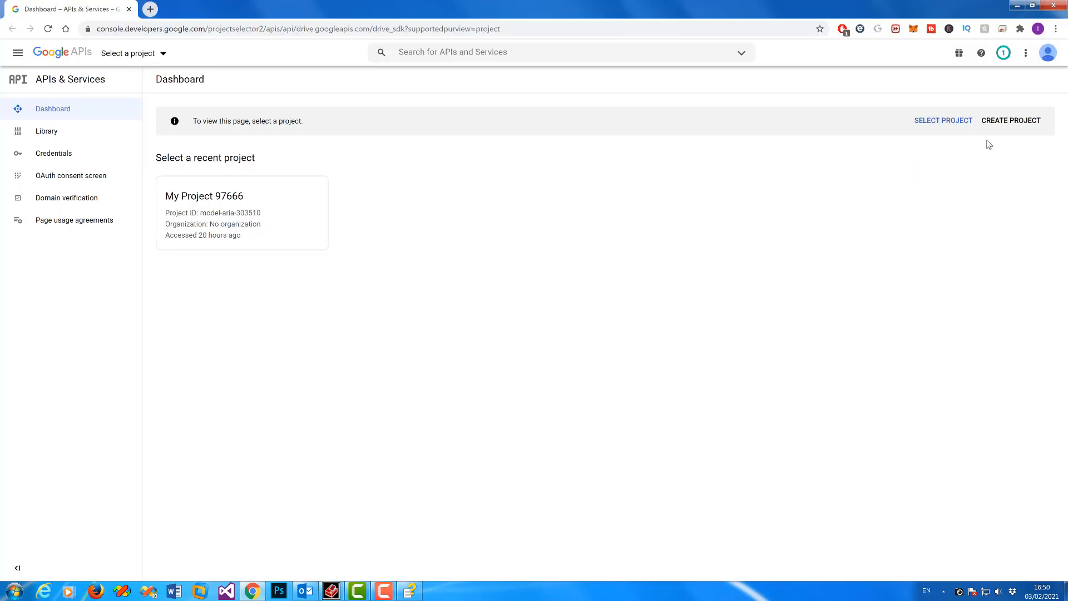
Step: Create the Google Cloud project My Project 4700 and show its APIs & Services dashboard
click(1012, 127)
click(27, 277)
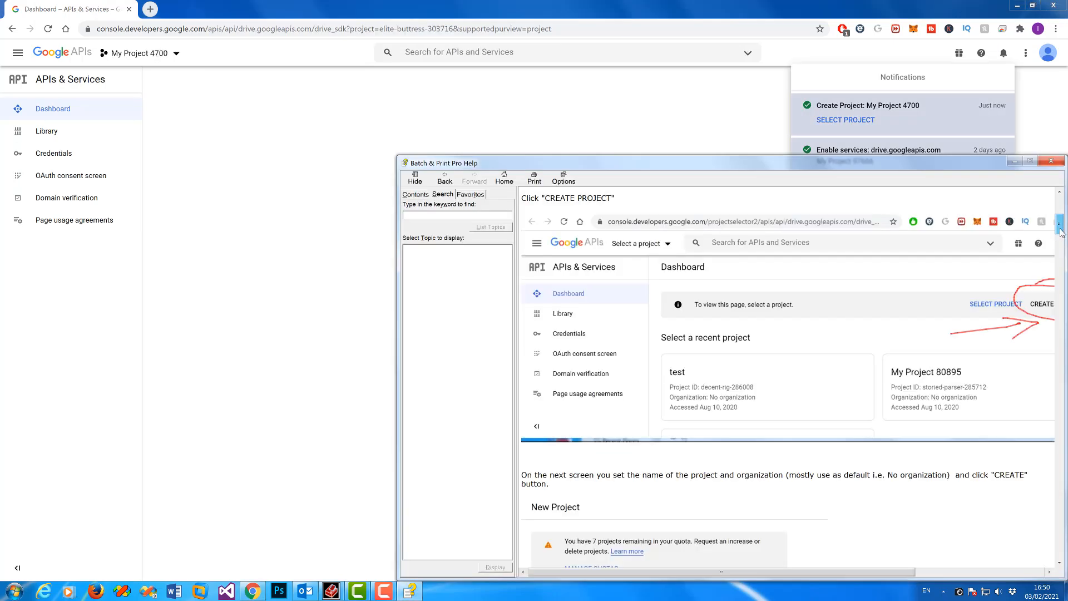
drag(1060, 233, 1060, 251)
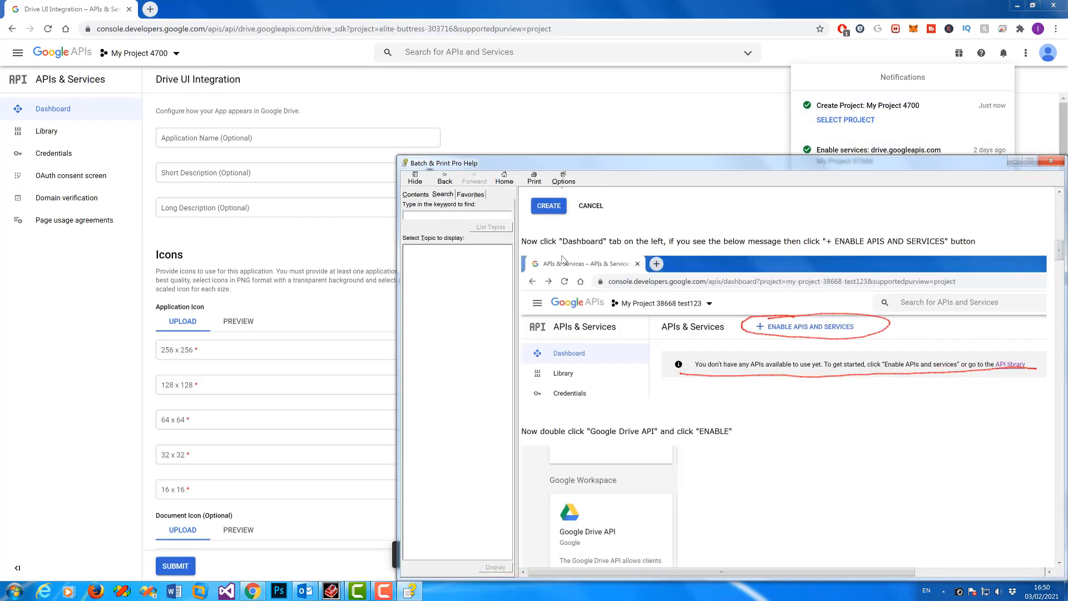
click(65, 113)
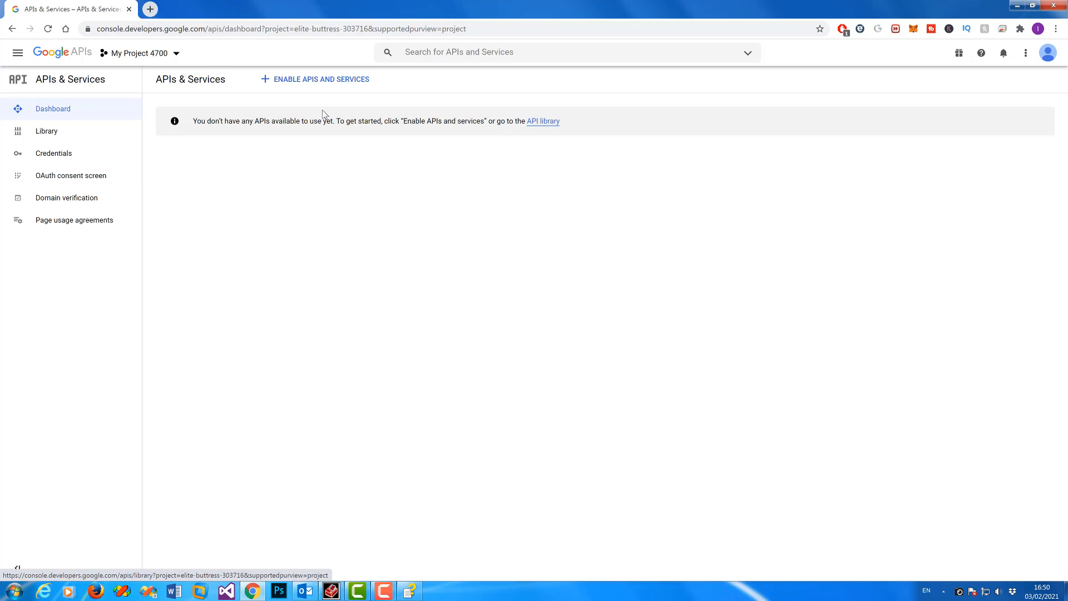
Step: Find Google Drive API in the API Library under Google Workspace and enable it
click(312, 84)
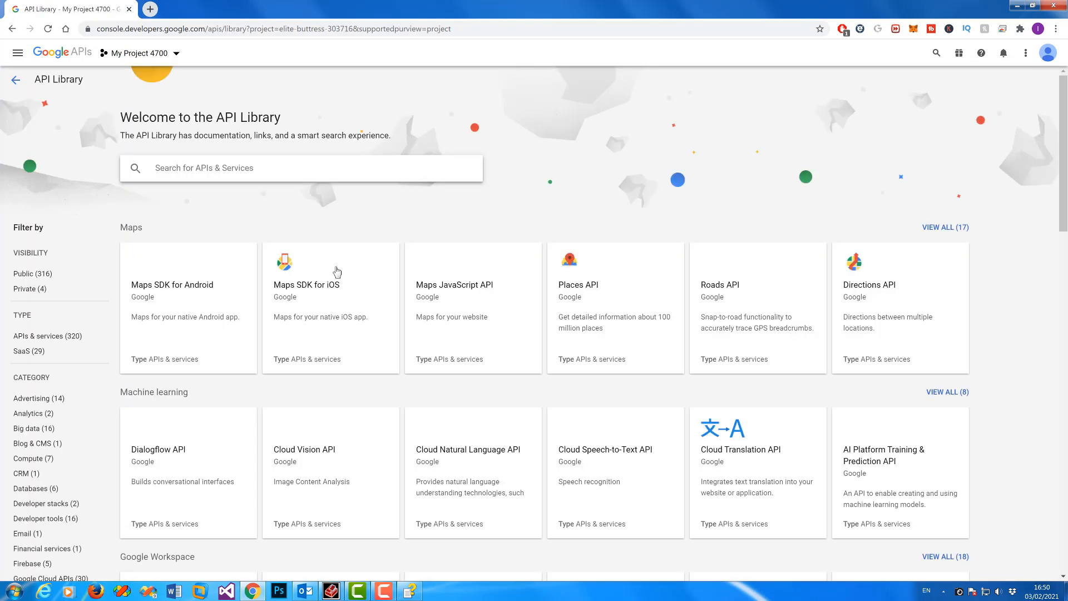
scroll(310, 271, down, 5)
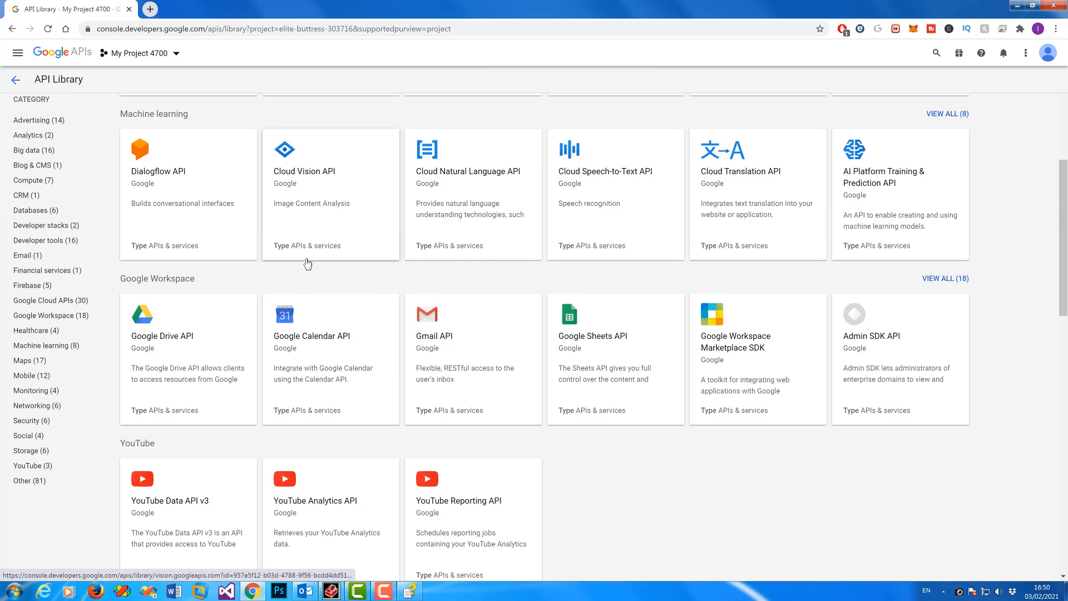
click(174, 339)
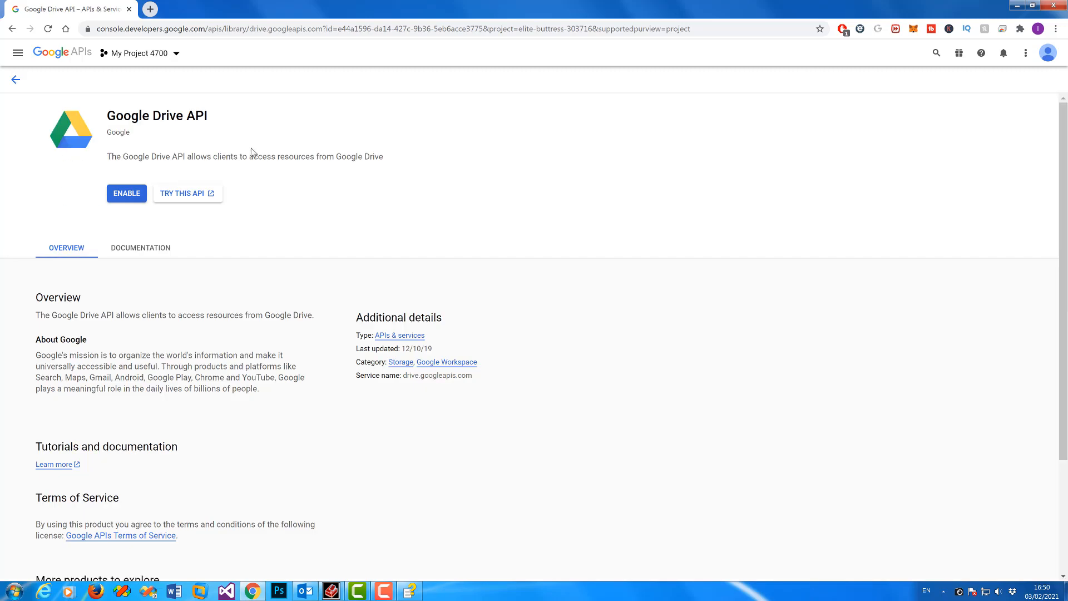
click(134, 195)
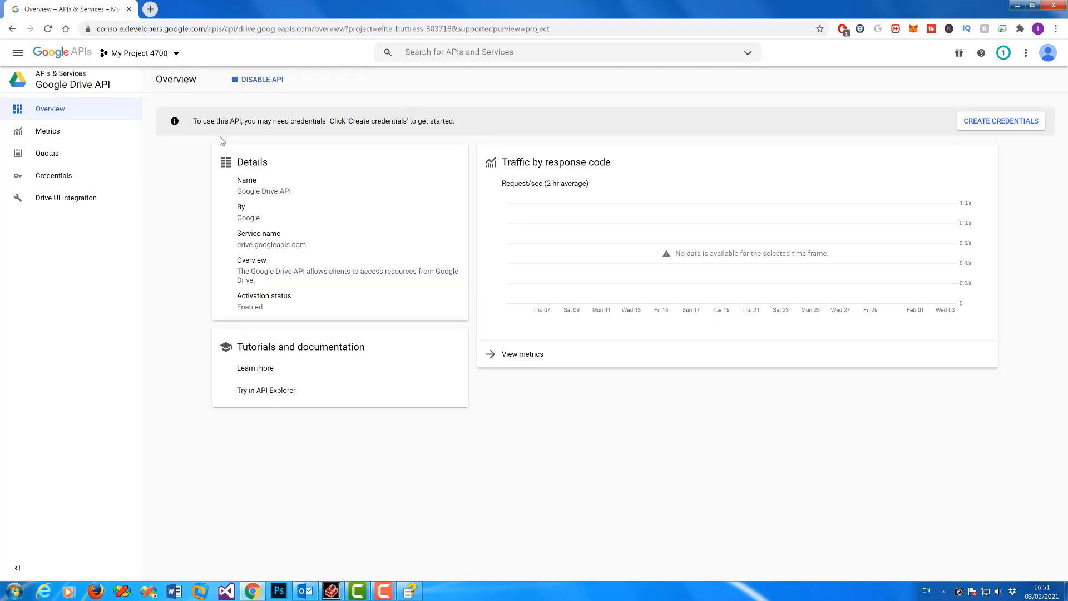
Step: Check the help guide, go back to the APIs & Services dashboard, and open OAuth consent screen
click(410, 590)
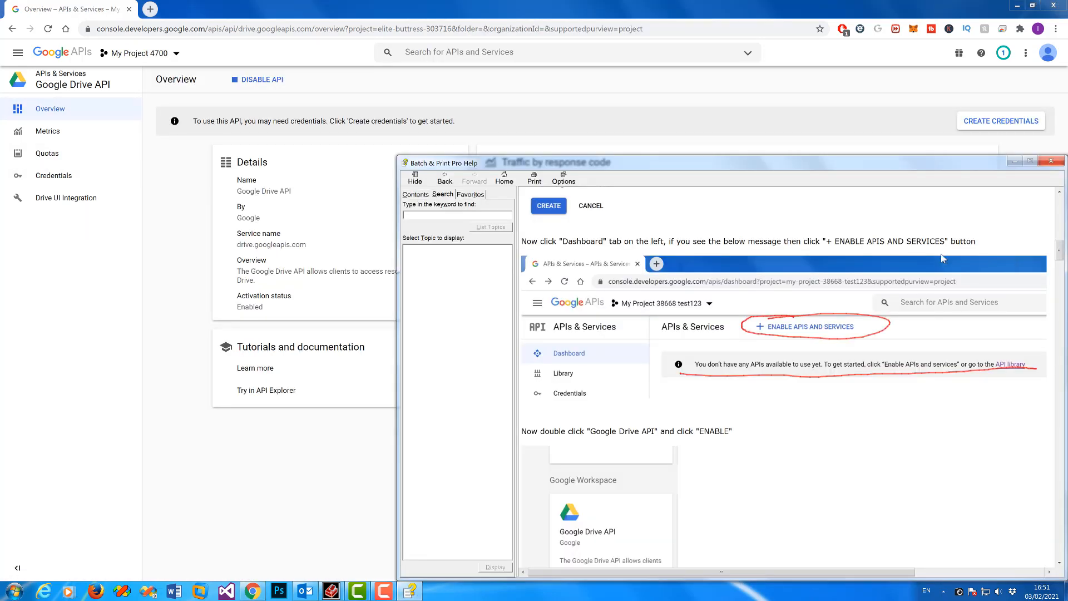
scroll(1061, 257, down, 10)
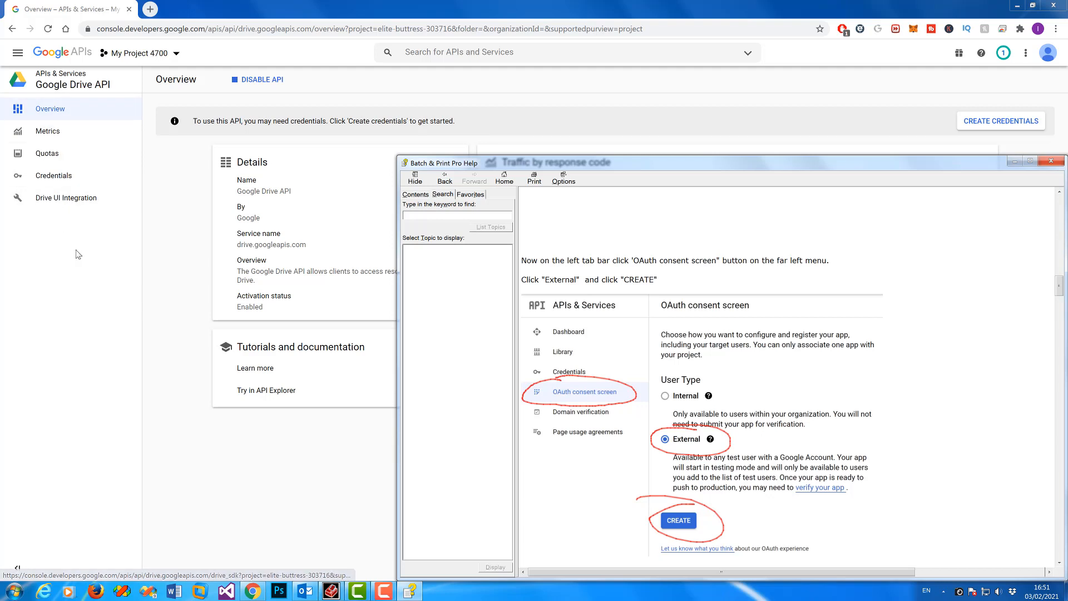
click(70, 135)
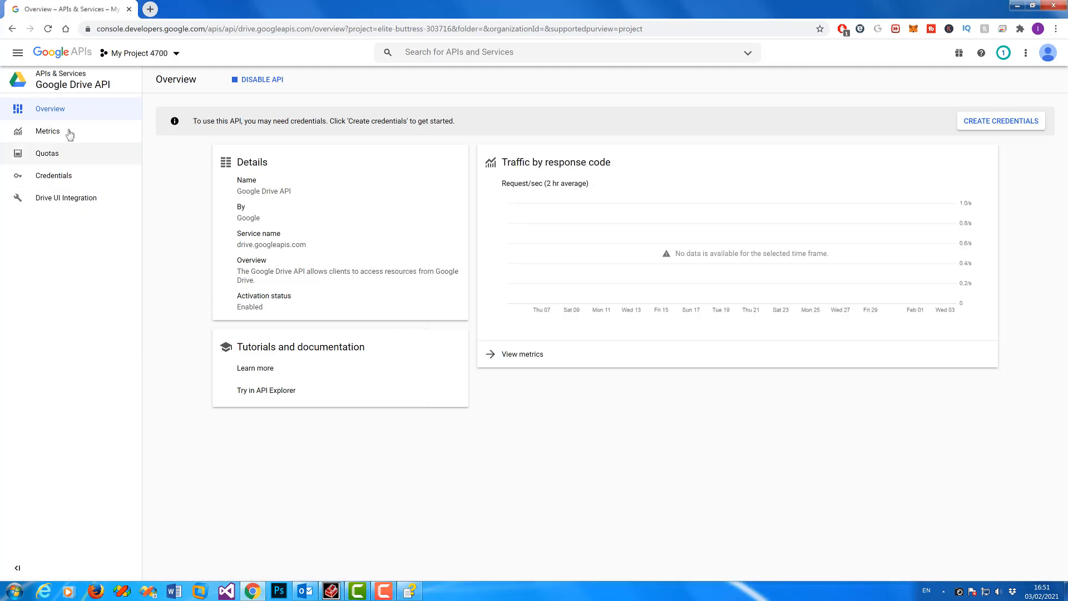
click(13, 30)
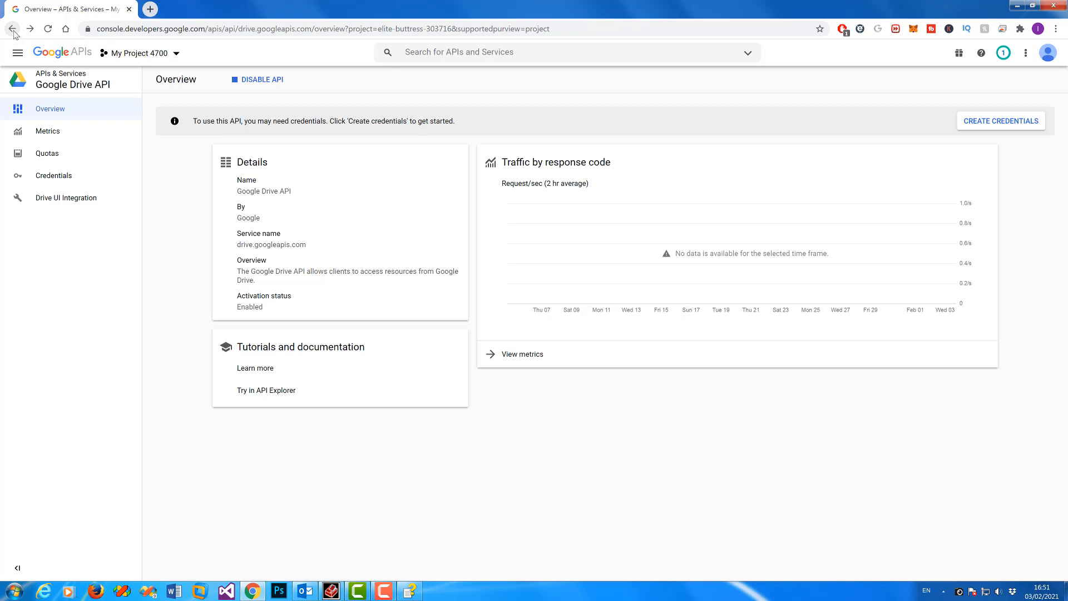
click(13, 31)
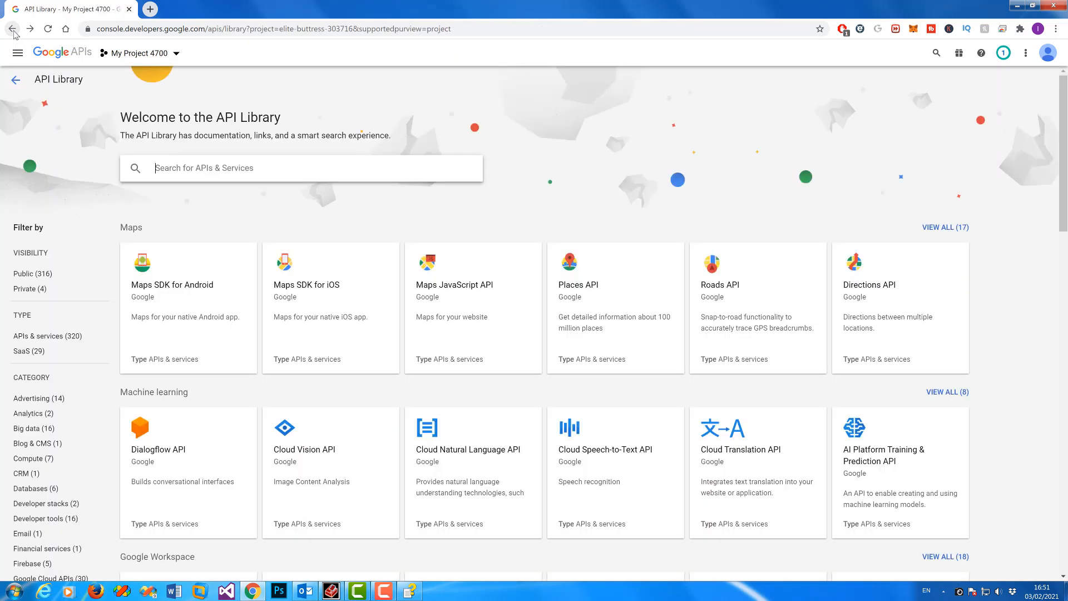
click(13, 30)
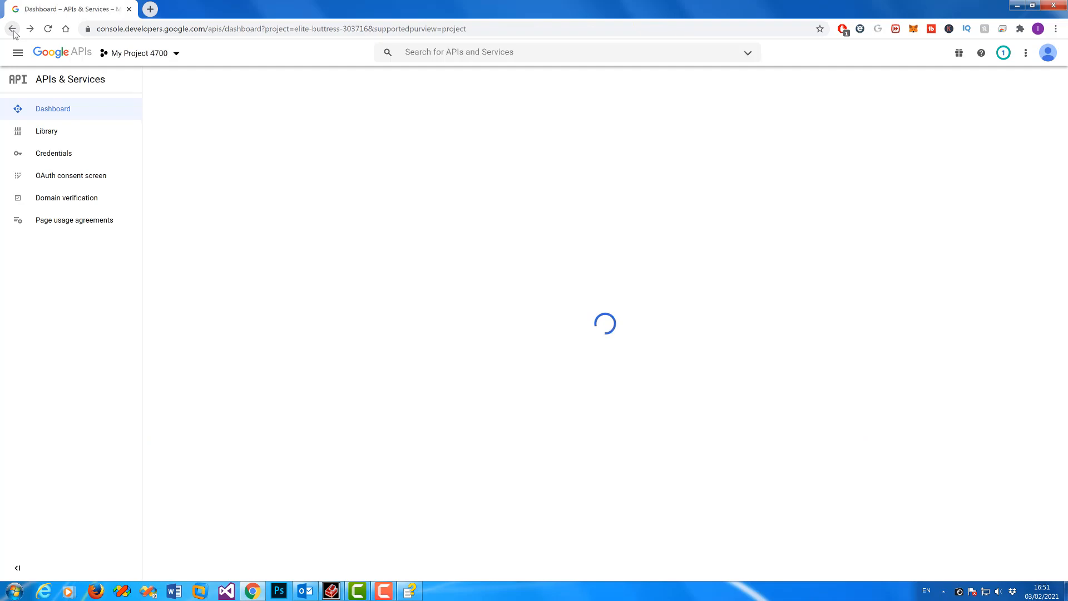
click(105, 180)
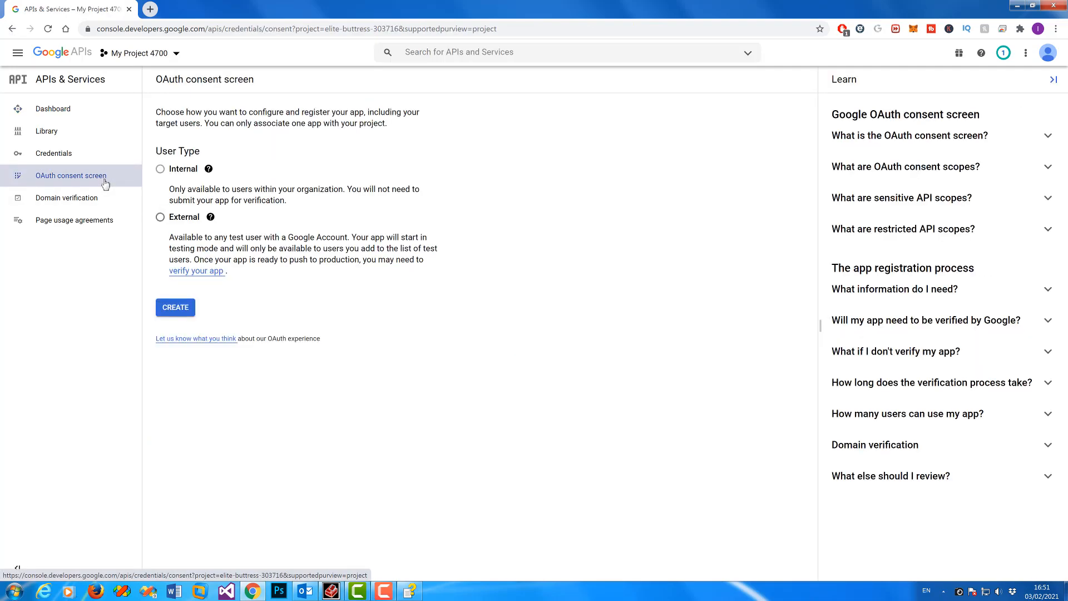
Step: Create an External consent screen with app name 'batch print' and choose the user support email
click(160, 217)
click(185, 309)
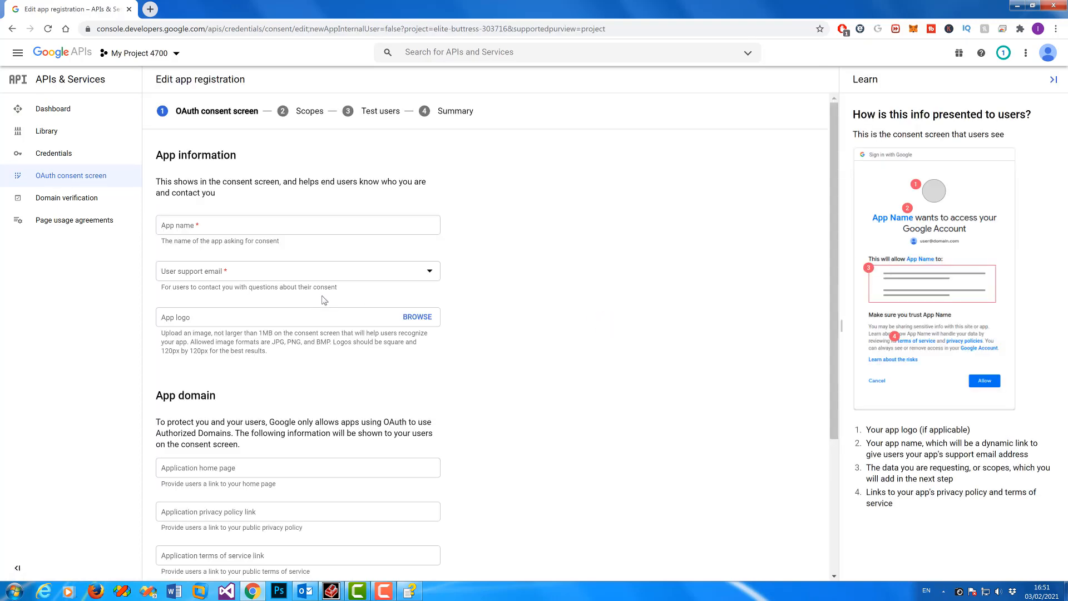
click(259, 227)
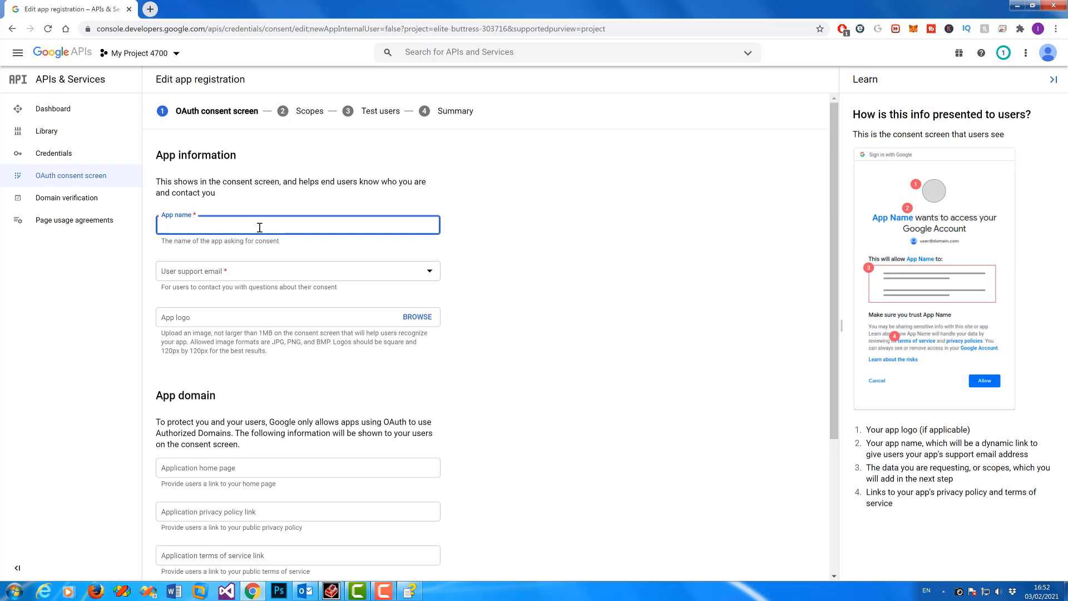
text(batch print)
click(276, 271)
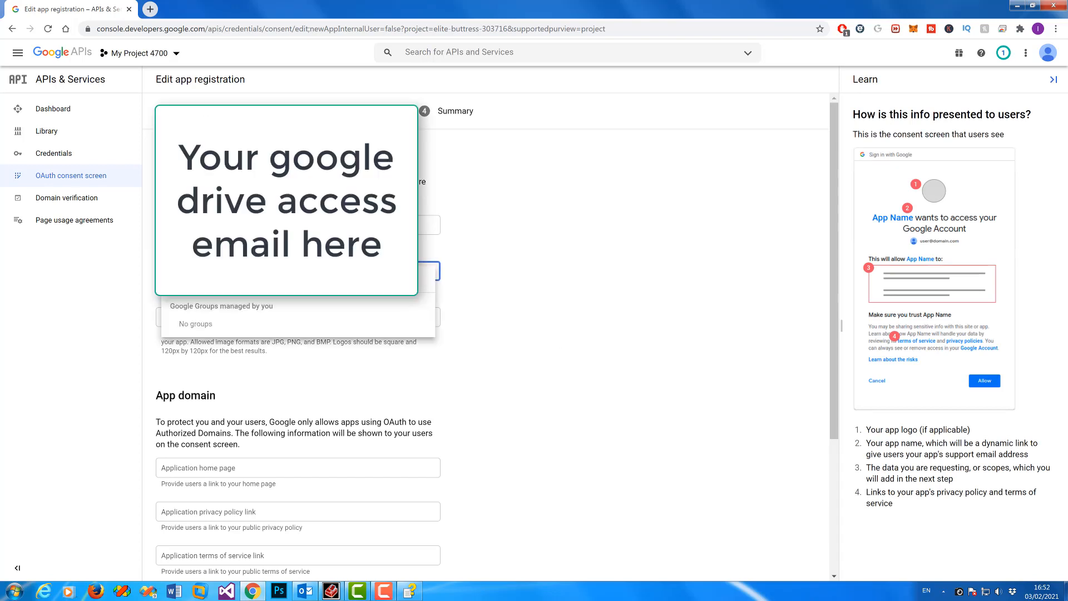
click(276, 278)
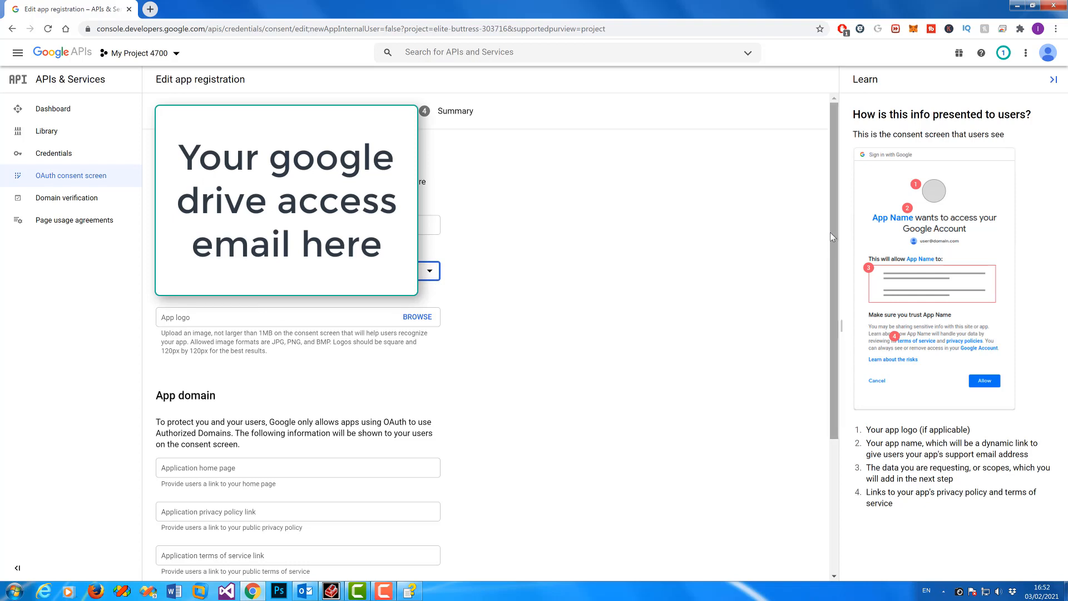
Step: Enter the developer contact e-mail and save the consent screen details
drag(833, 256, 815, 392)
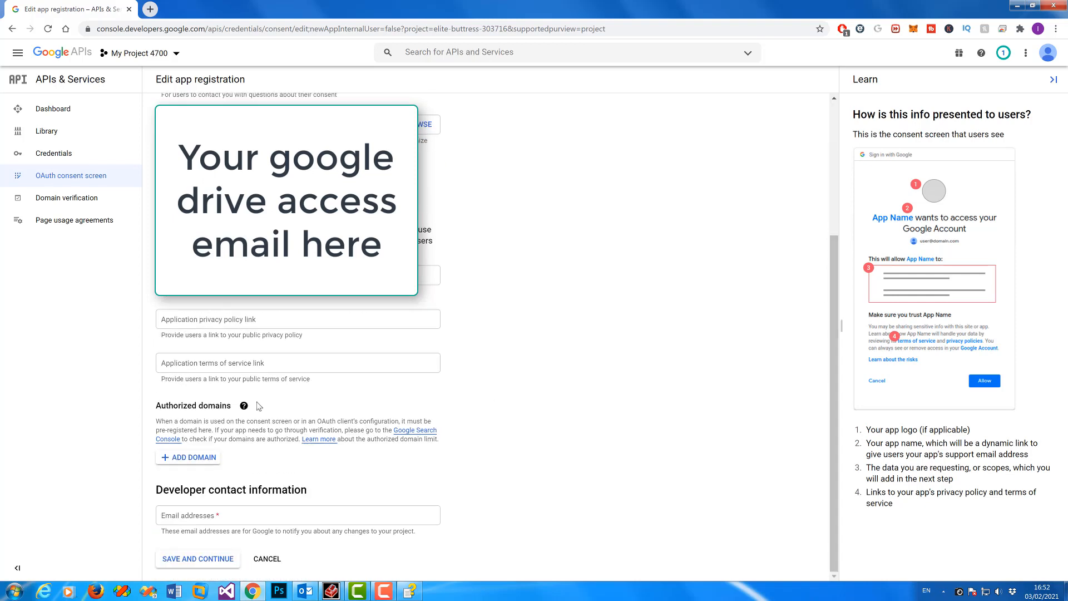
click(262, 516)
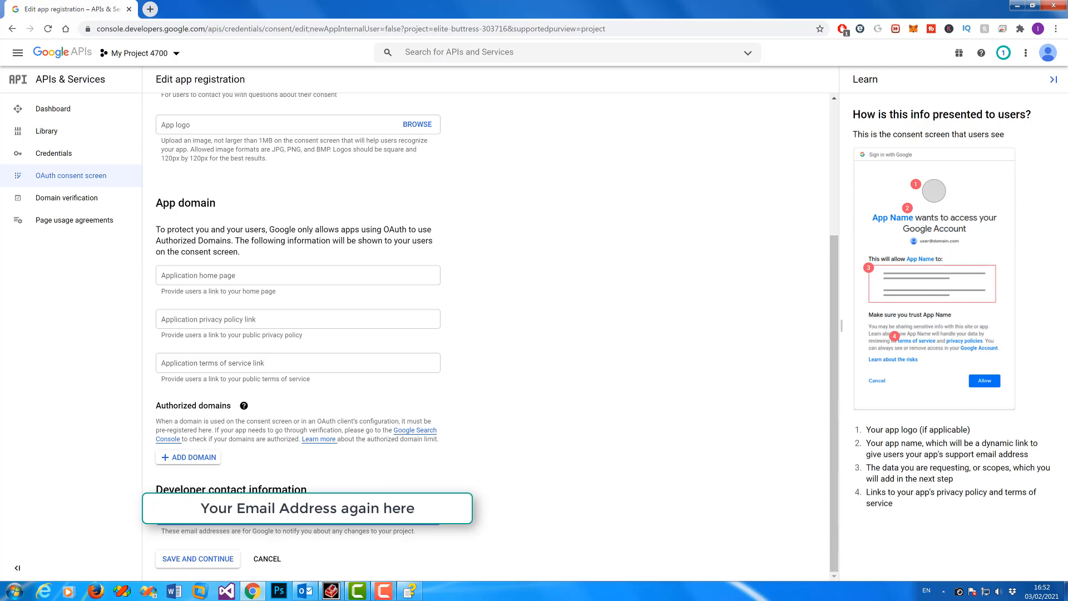
click(211, 559)
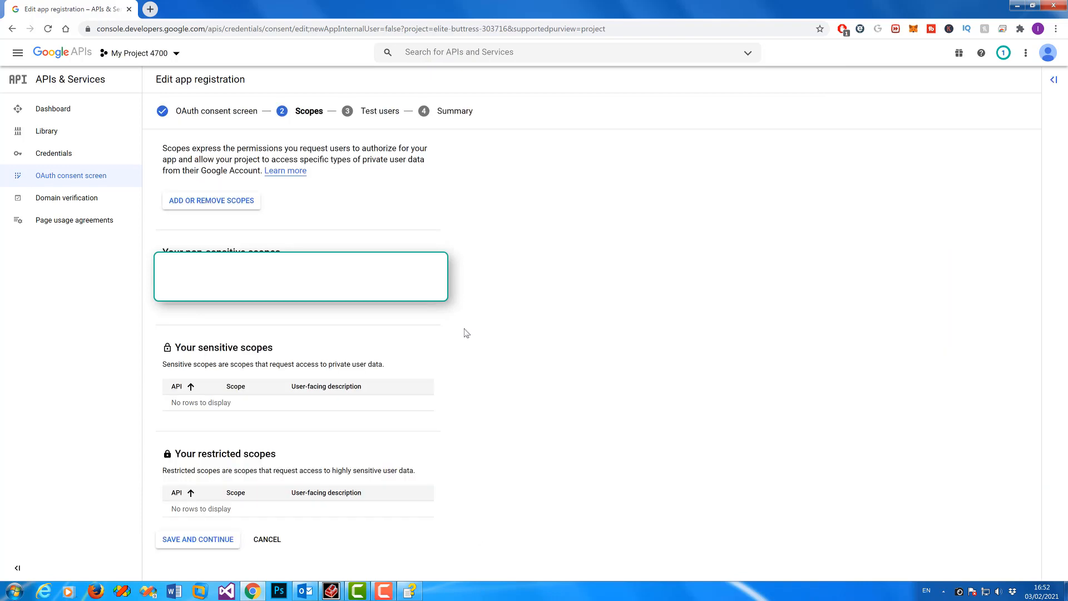
Step: Add the Google Drive API .../auth/drive.file scope and apply it with UPDATE
click(410, 590)
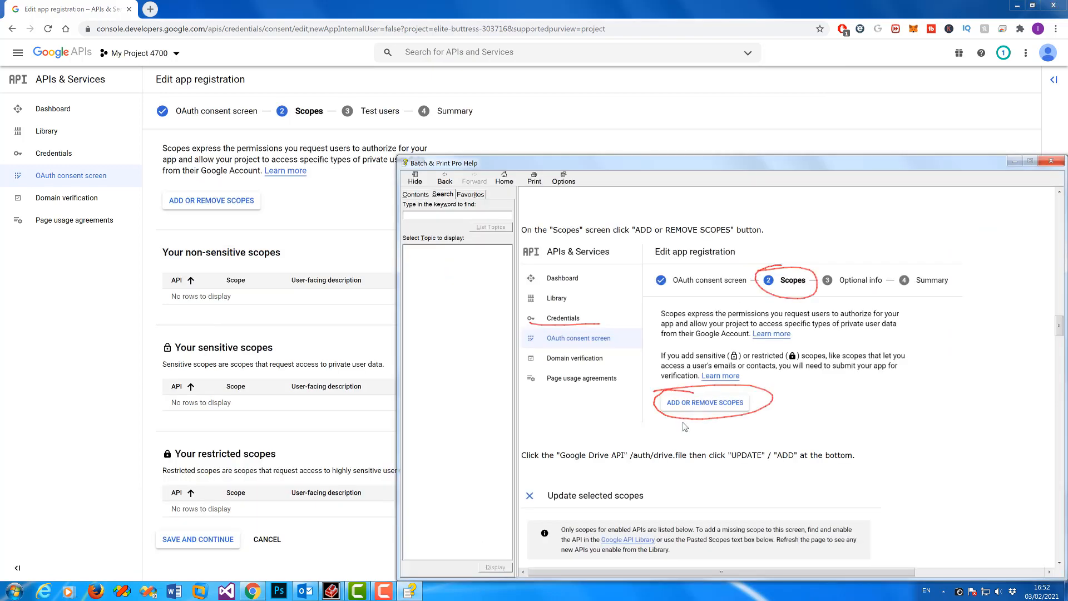
click(237, 201)
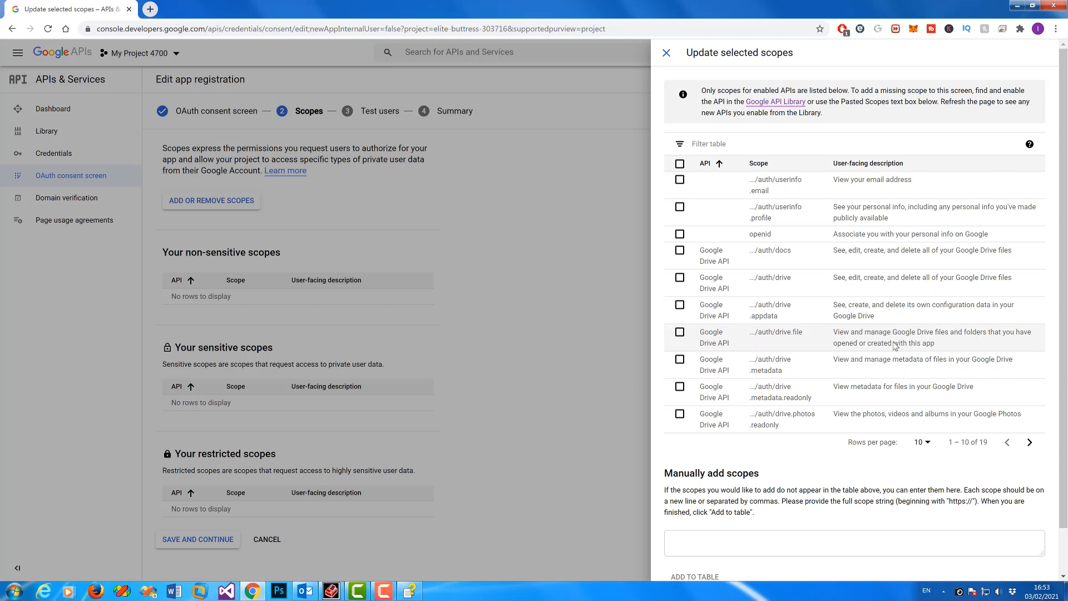
click(679, 333)
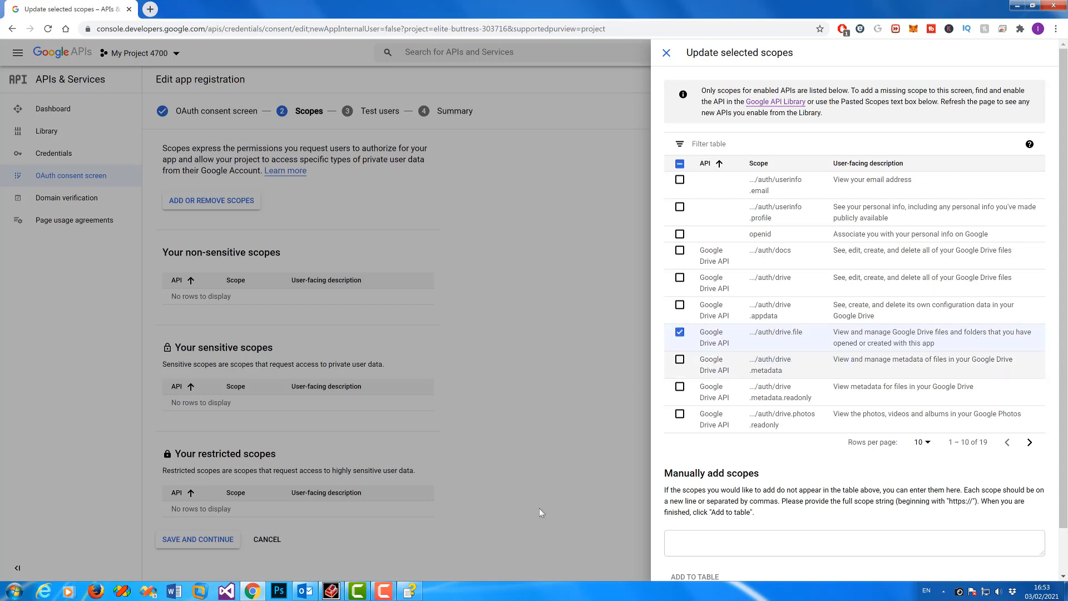
scroll(681, 339, down, 1)
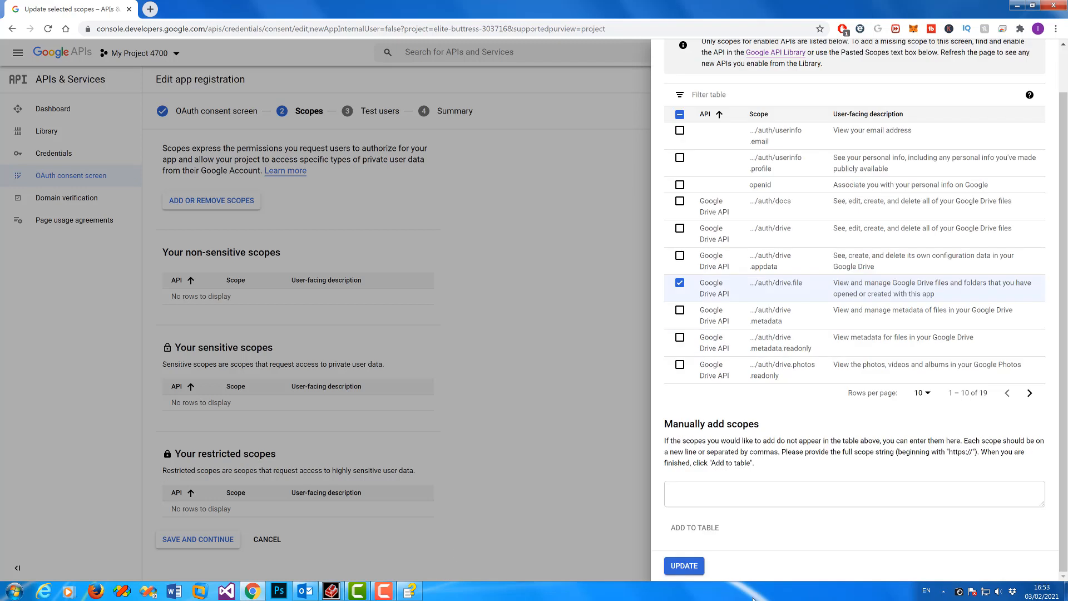
click(683, 567)
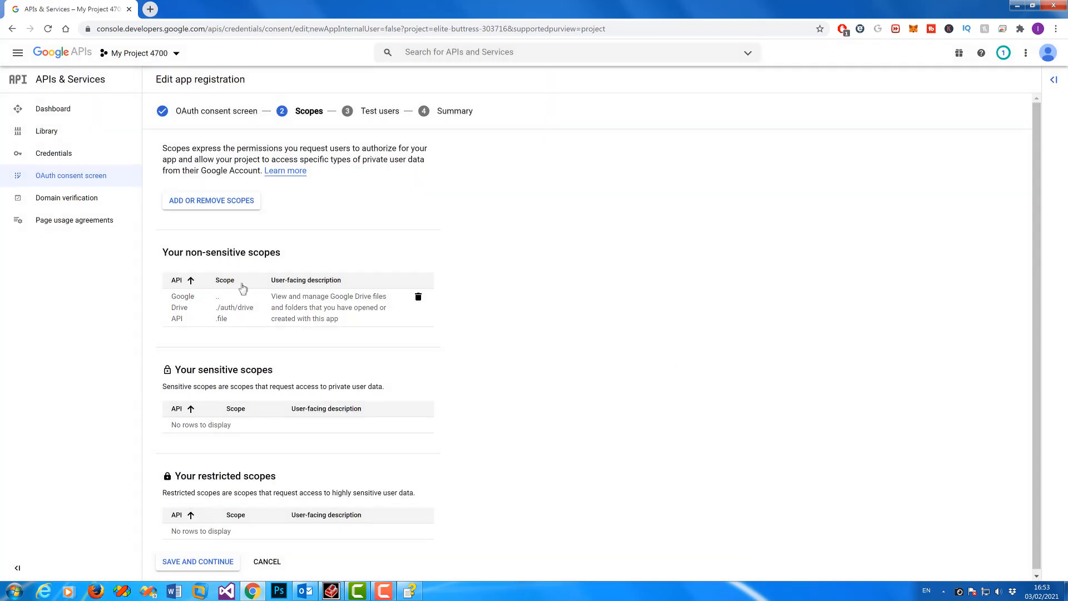
Step: Save the scopes and add one test user by their e-mail address
click(213, 563)
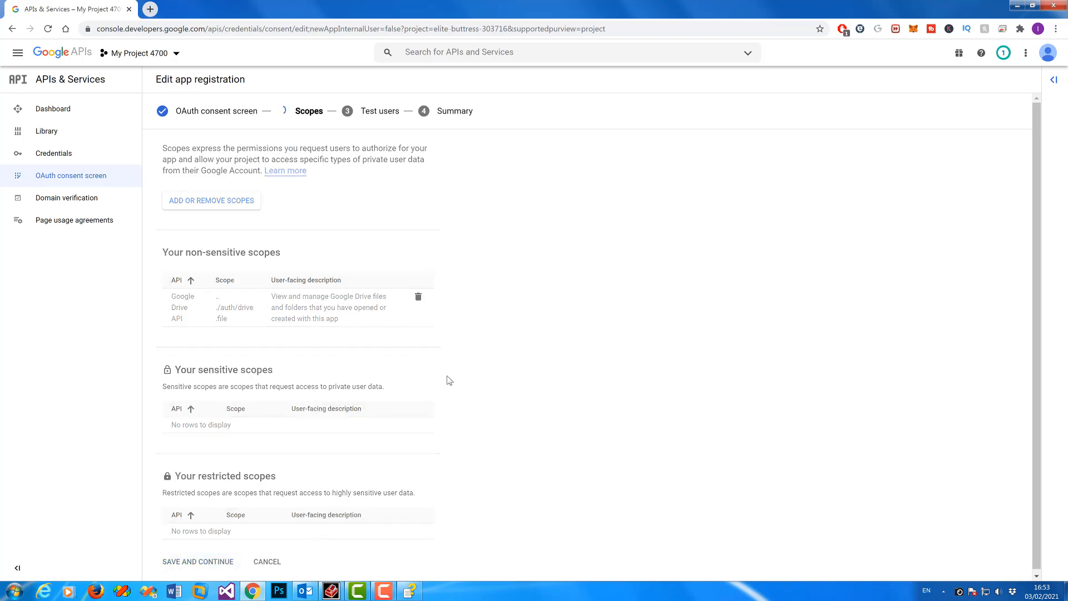
click(193, 226)
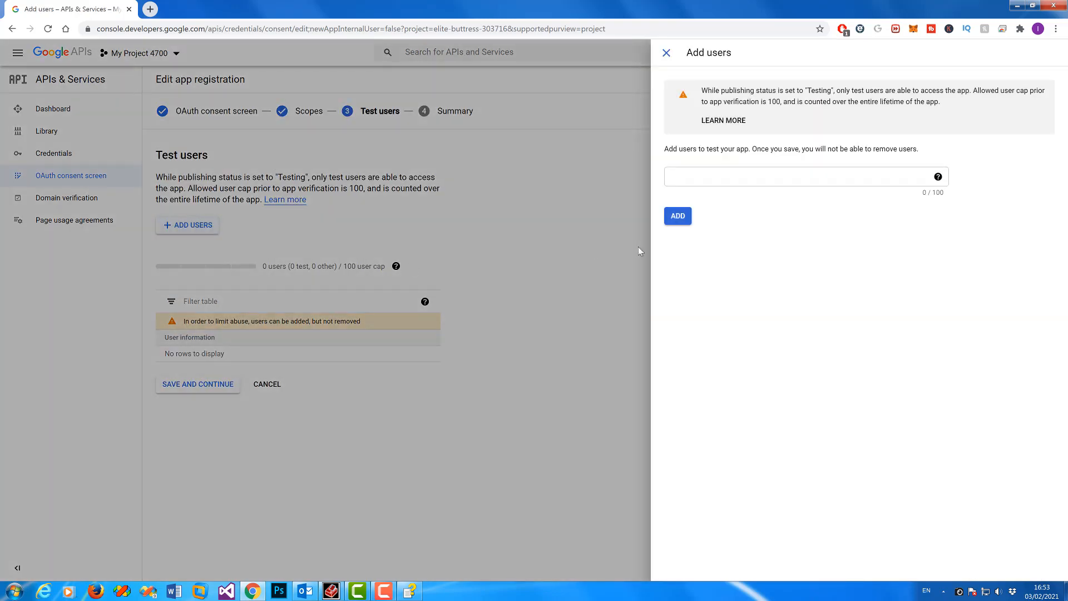
click(705, 175)
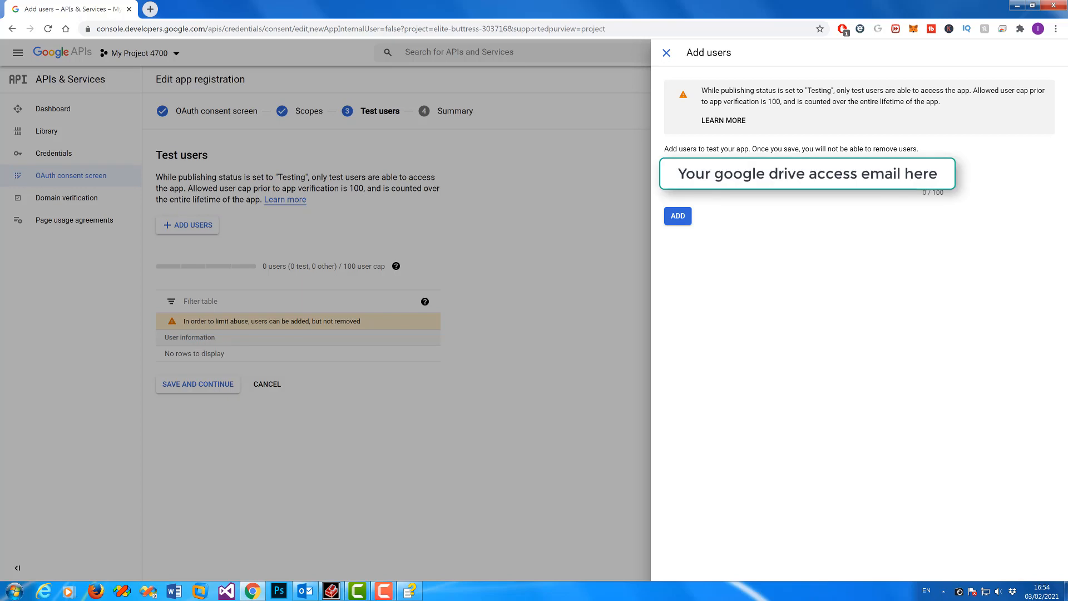
click(750, 235)
click(678, 221)
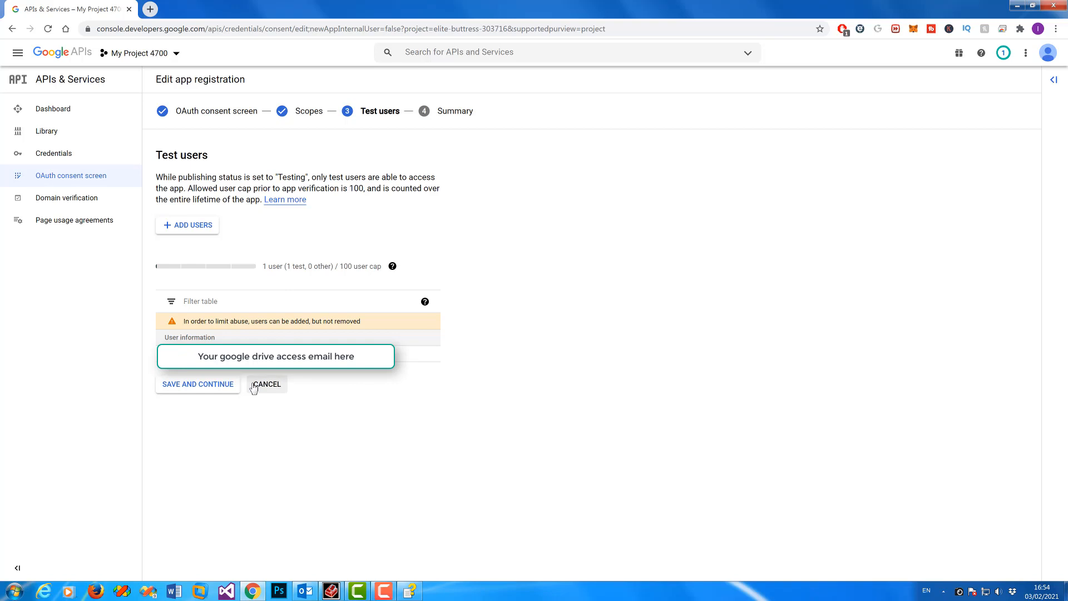
Step: Save the test users to reach the Summary, then go to the Credentials page
click(220, 385)
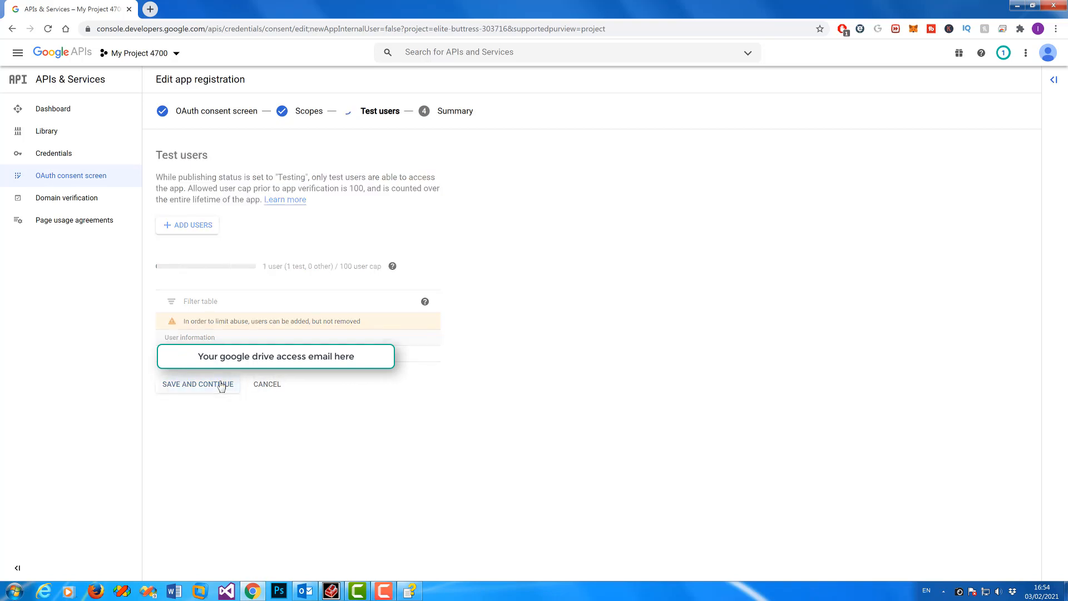
click(410, 590)
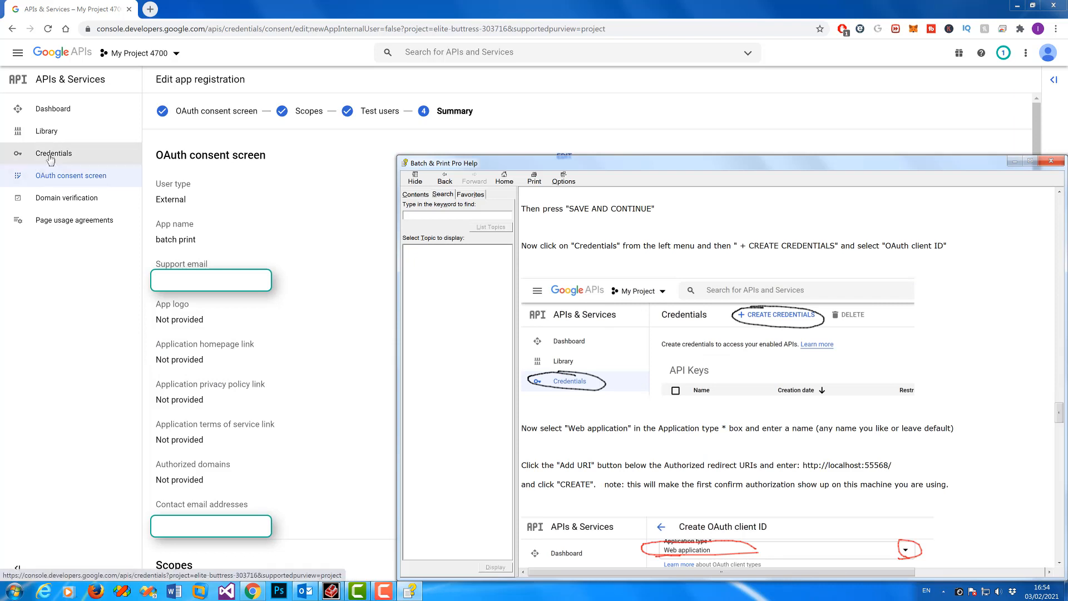
click(54, 153)
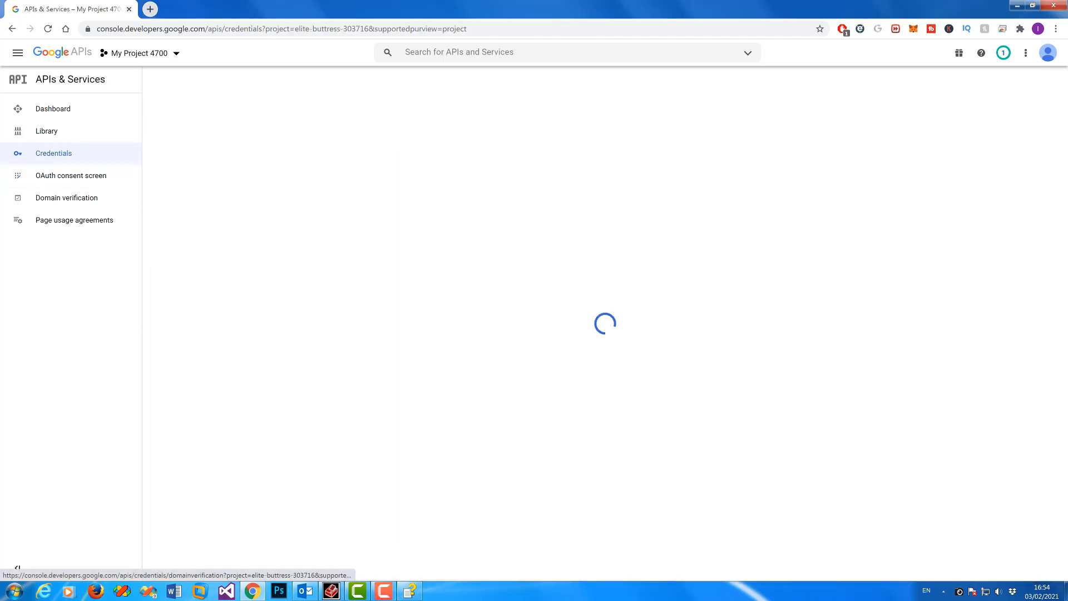
Step: Start creating an OAuth client ID with application type Web application
click(411, 592)
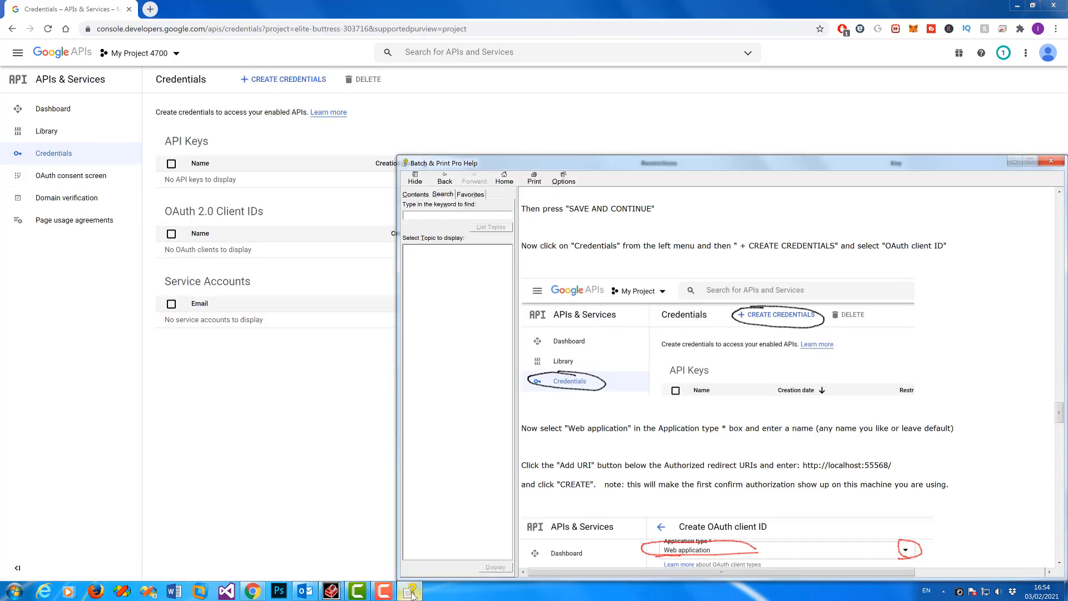
click(286, 80)
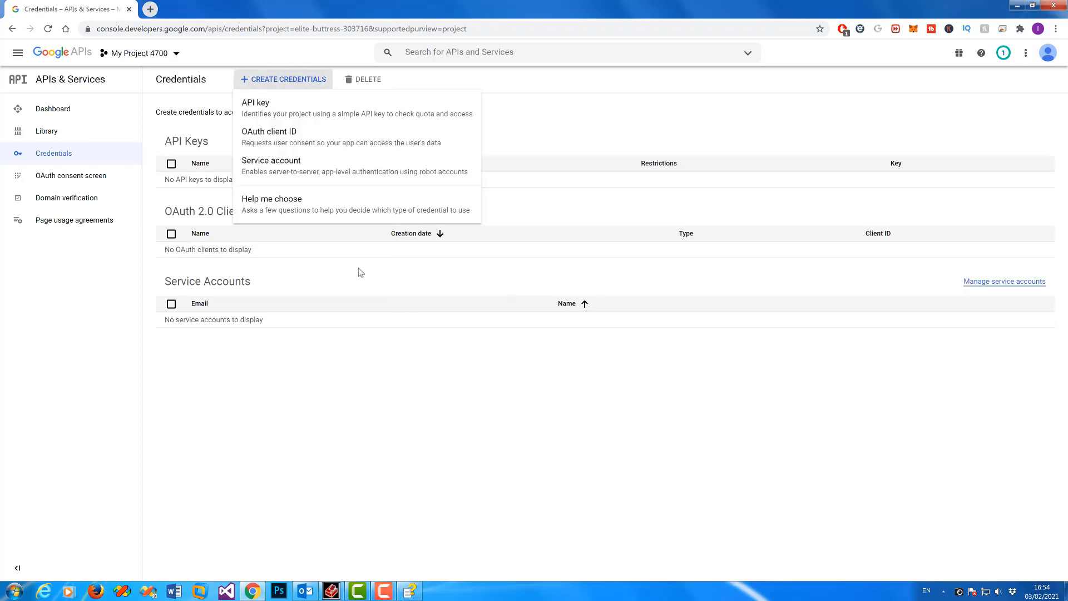
click(304, 140)
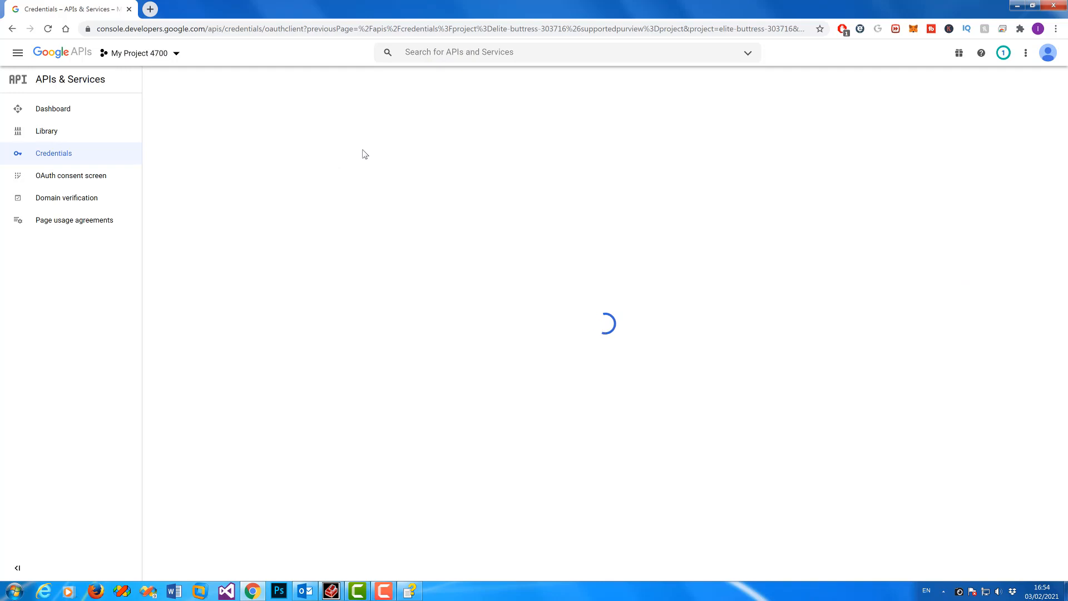
click(429, 167)
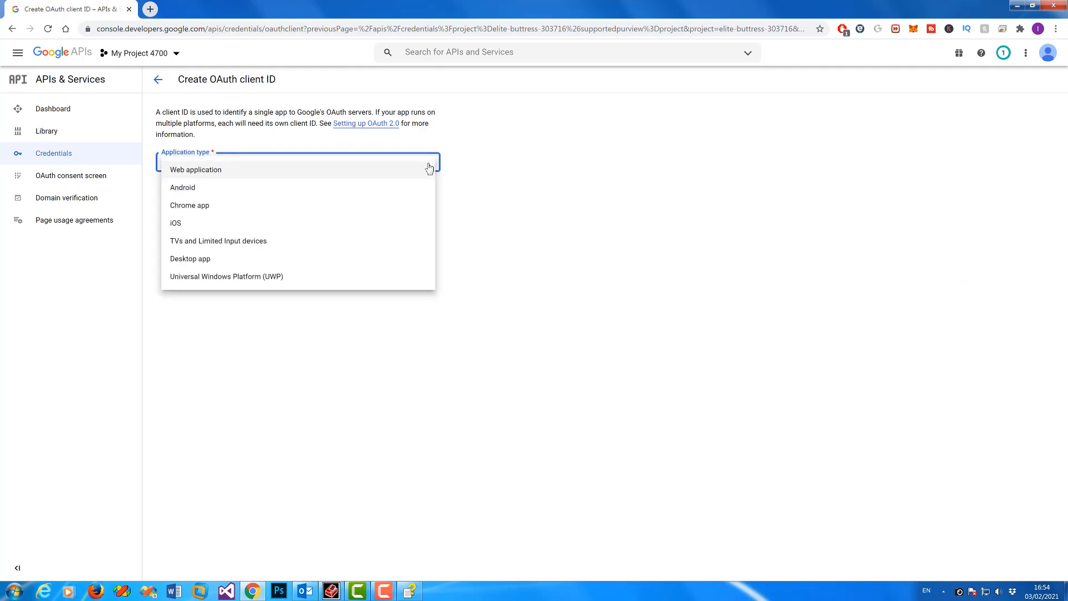
click(247, 171)
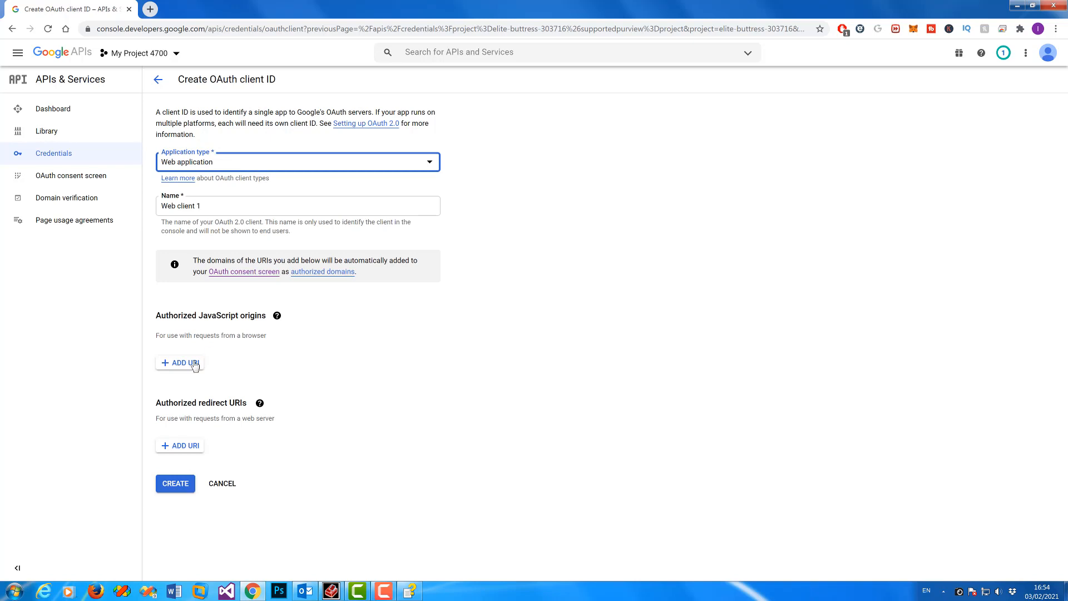
click(190, 448)
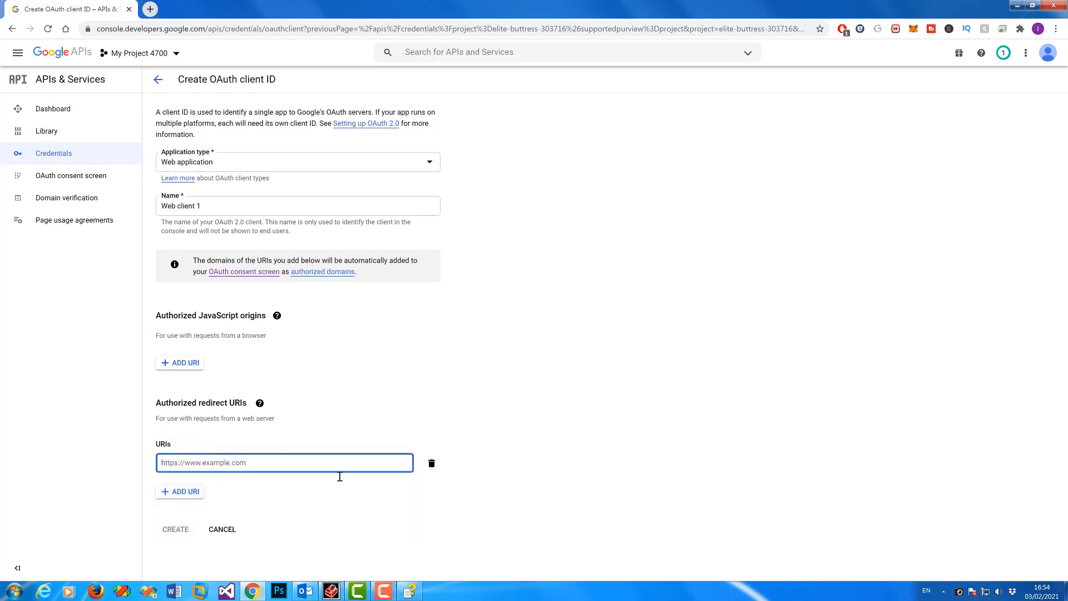
click(413, 591)
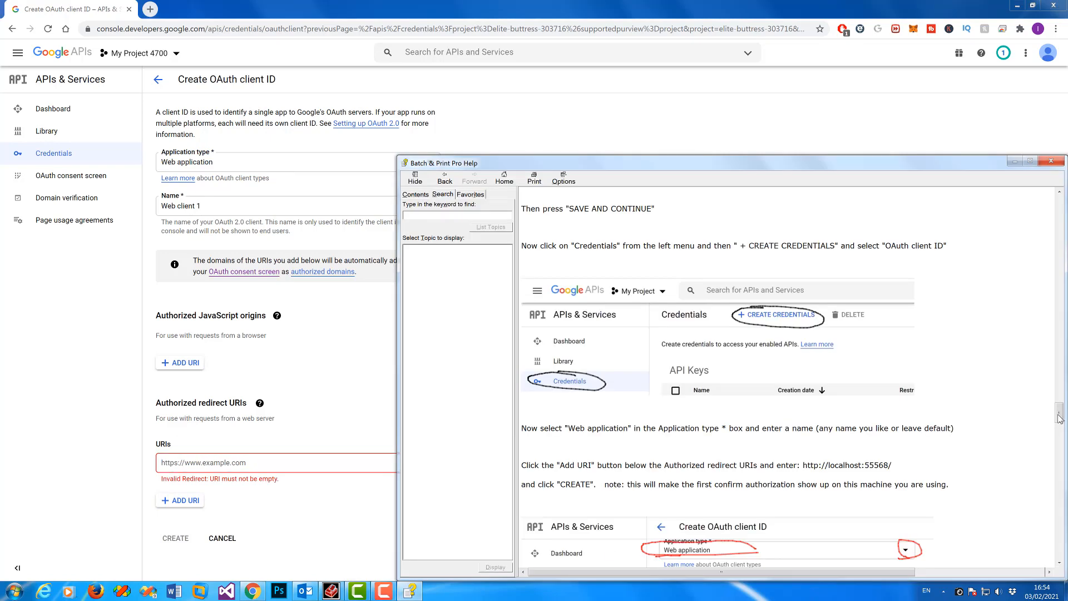
drag(1058, 415, 1058, 426)
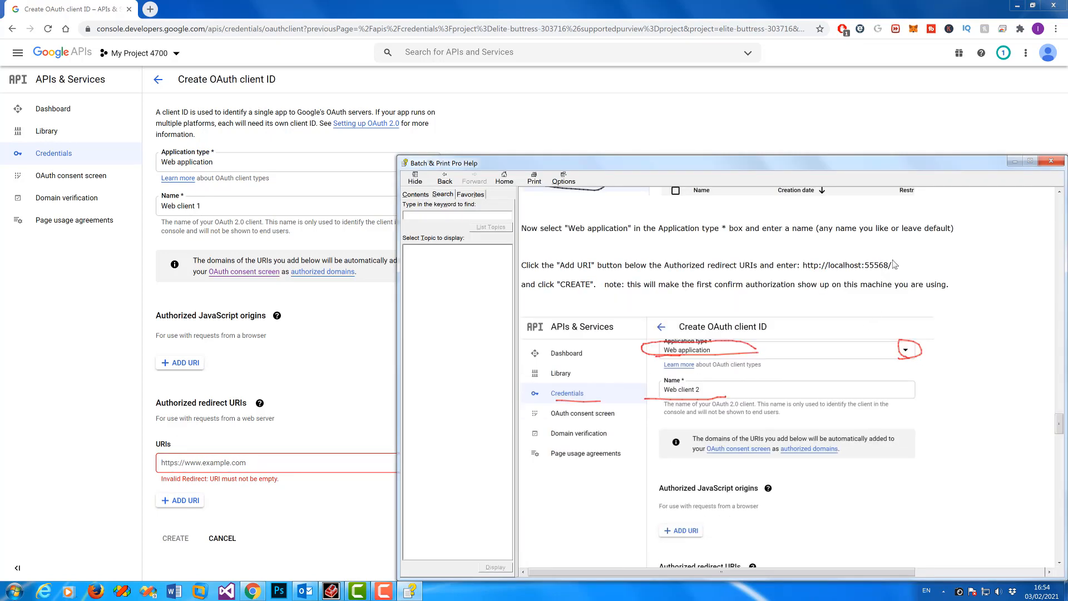
drag(892, 266, 805, 266)
right_click(806, 266)
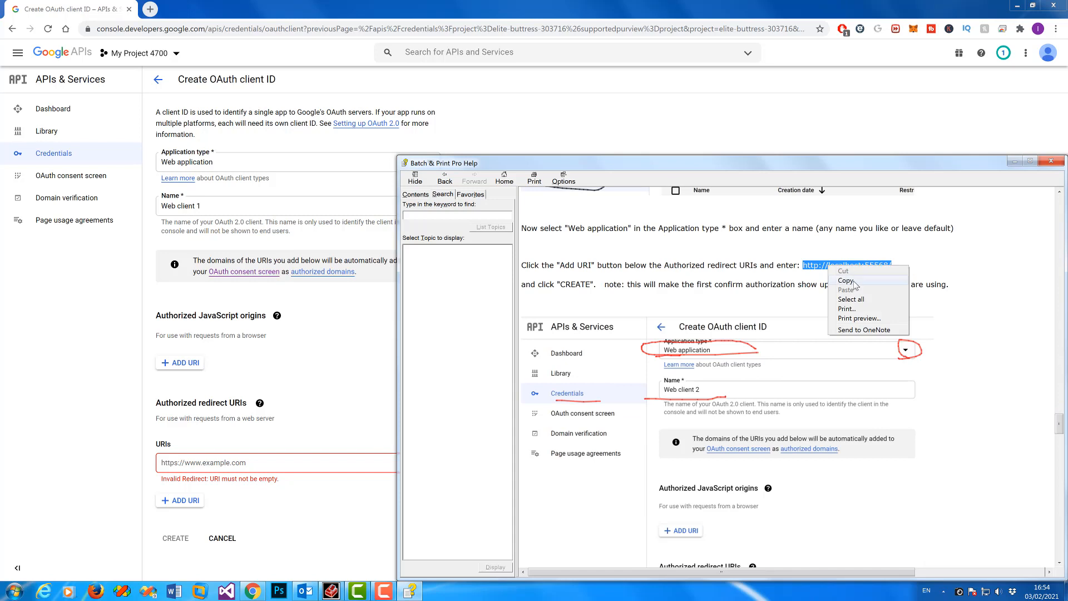
click(856, 281)
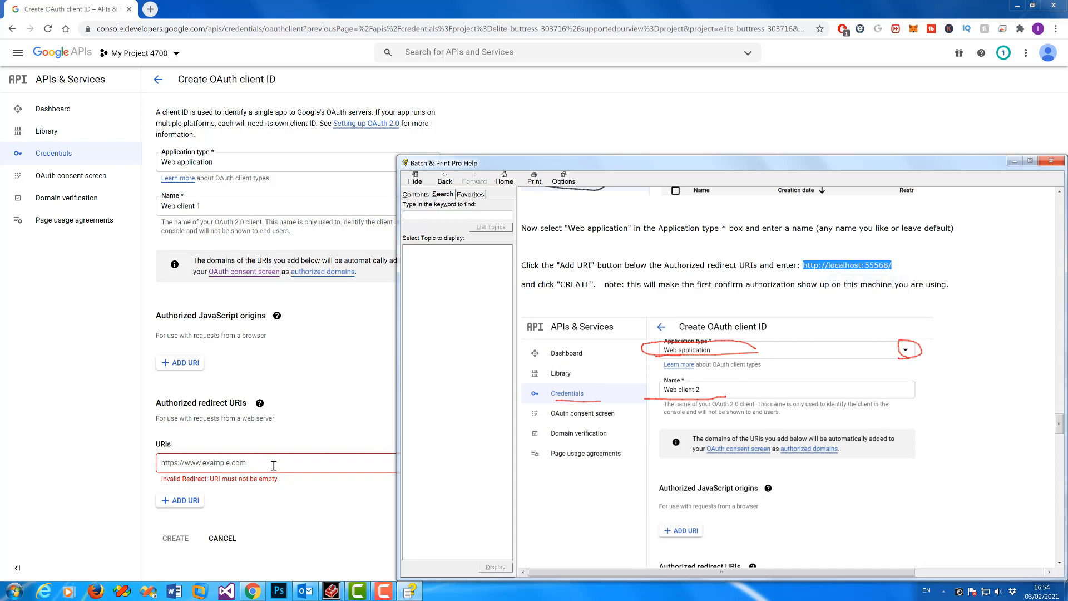
click(274, 465)
key(ctrl+v)
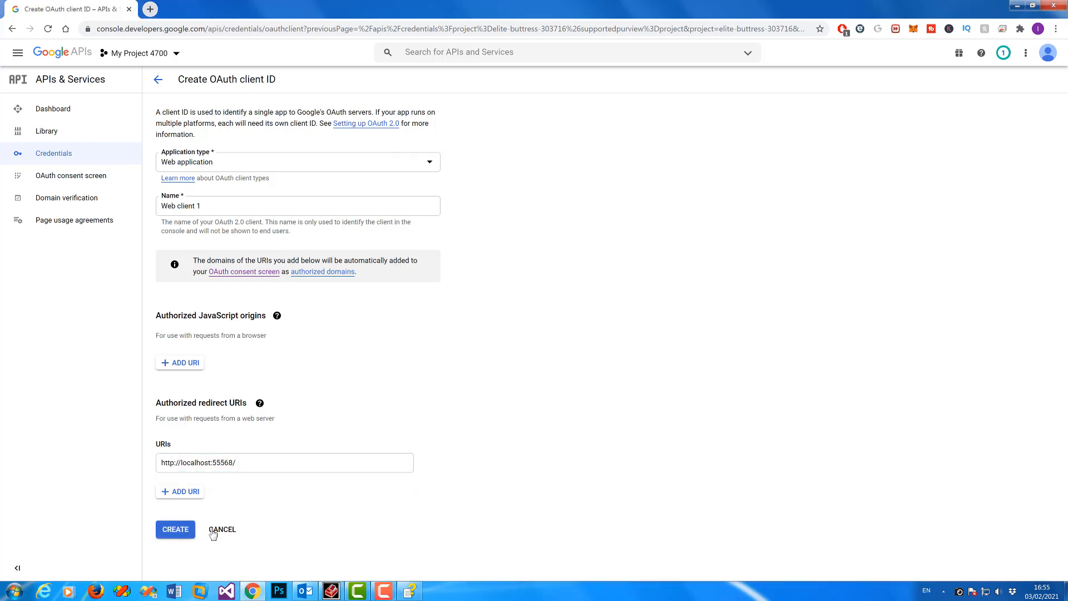
click(175, 529)
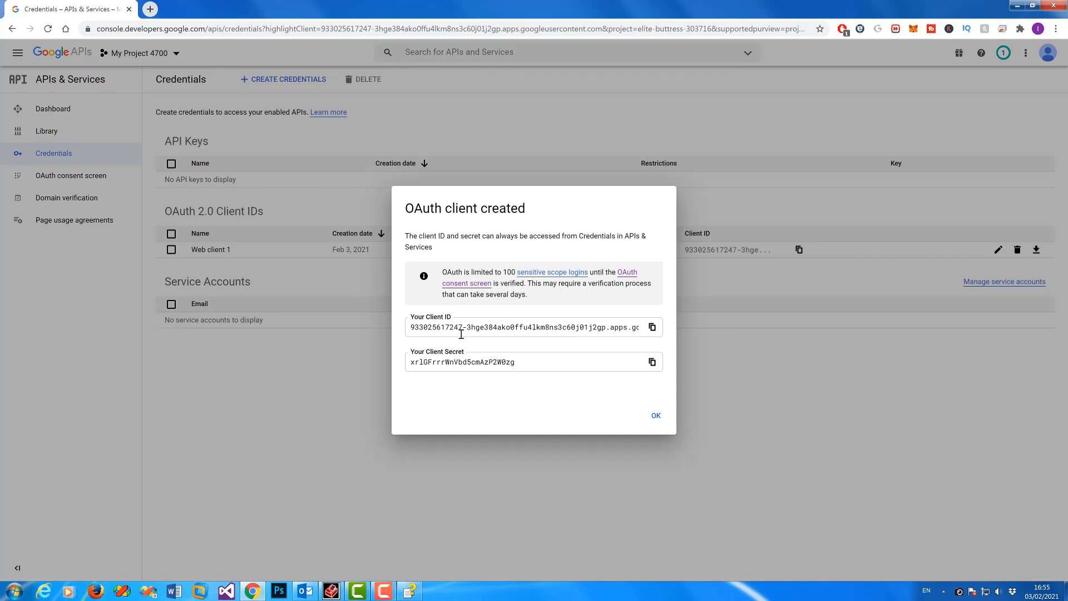
Step: Paste the new web client's Client ID into Batch & Print Pro's Google access token dialog
click(652, 327)
click(331, 591)
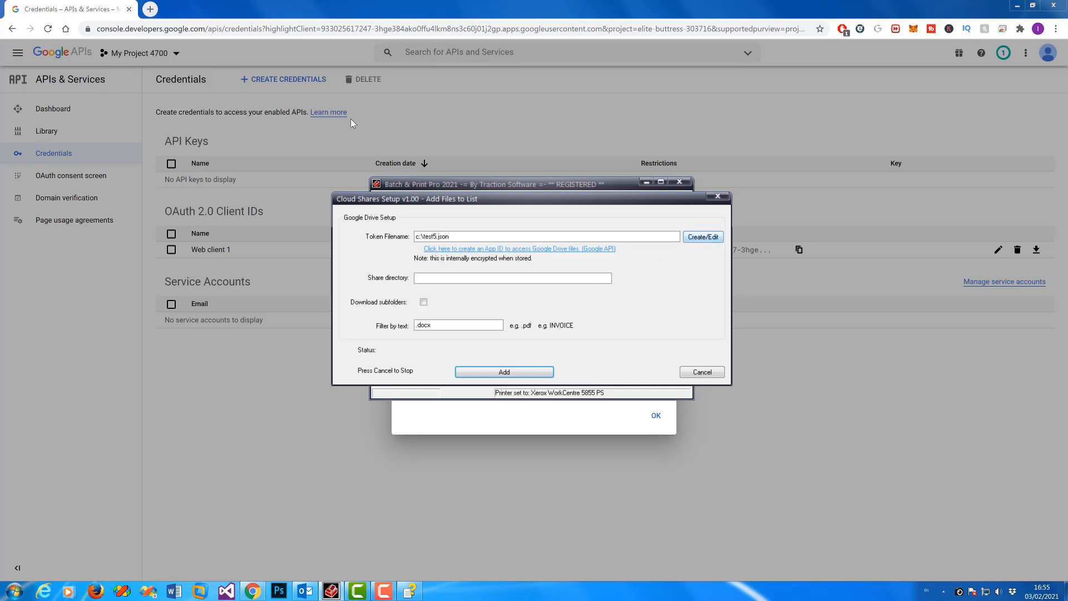
click(703, 236)
key(ctrl+v)
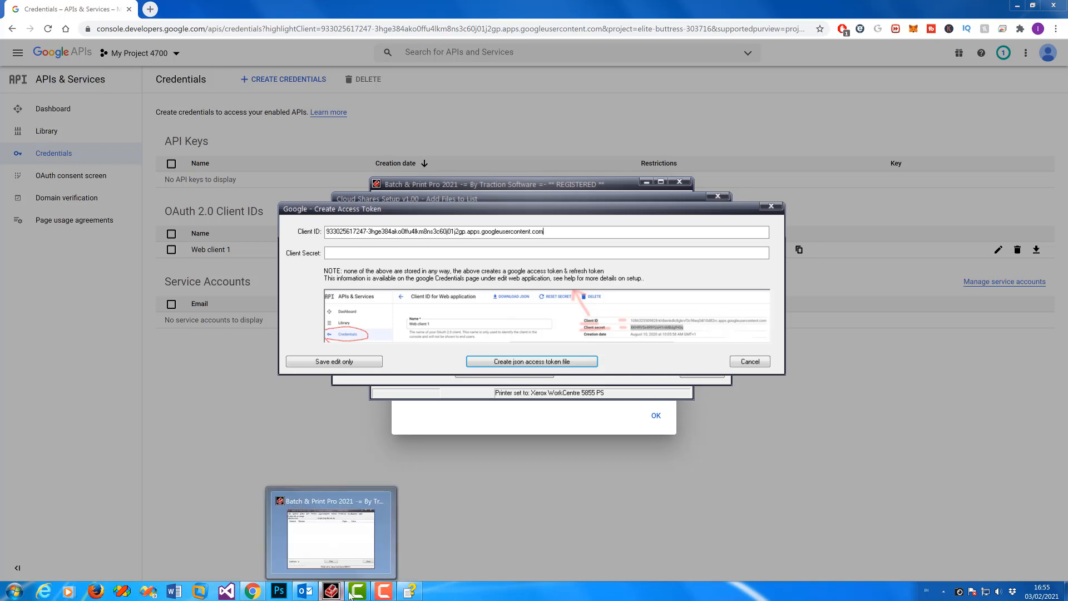
Step: Paste the Client Secret into the dialog and request the JSON access token file from Google
click(253, 591)
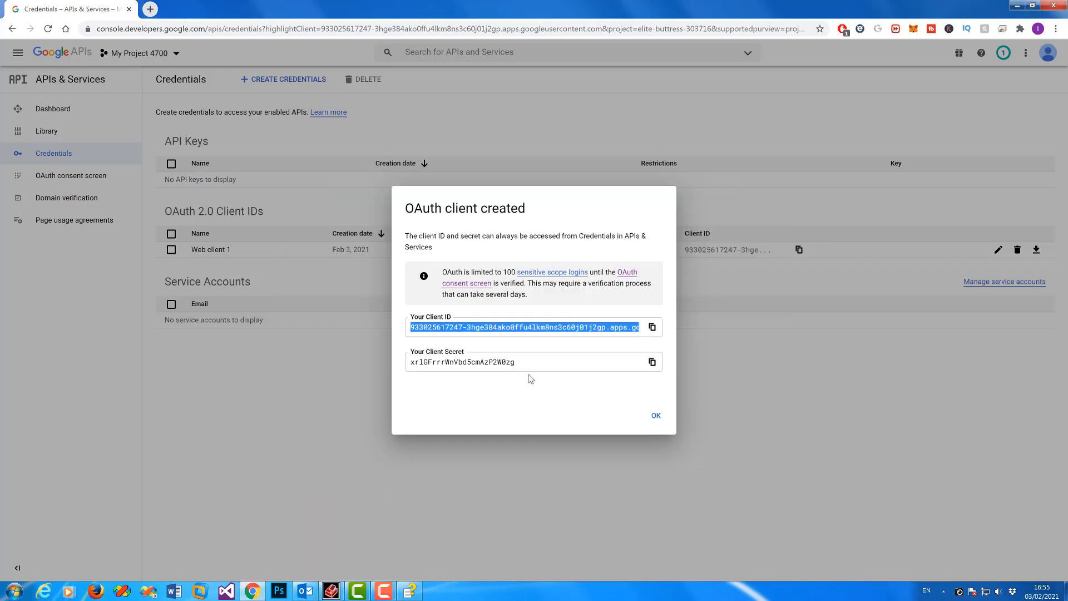
click(653, 363)
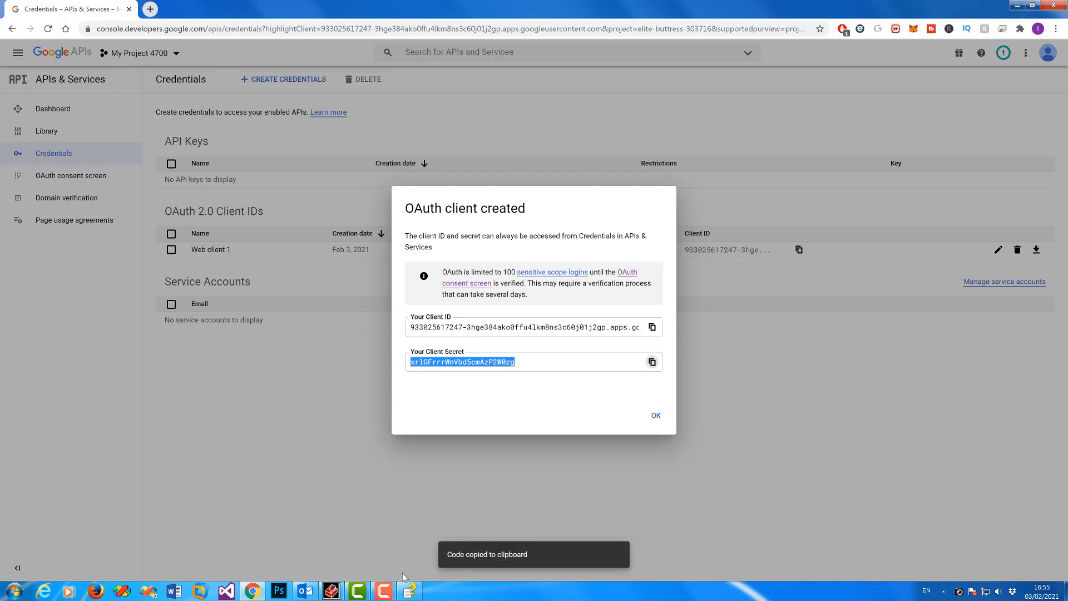
click(331, 591)
click(431, 255)
key(ctrl+v)
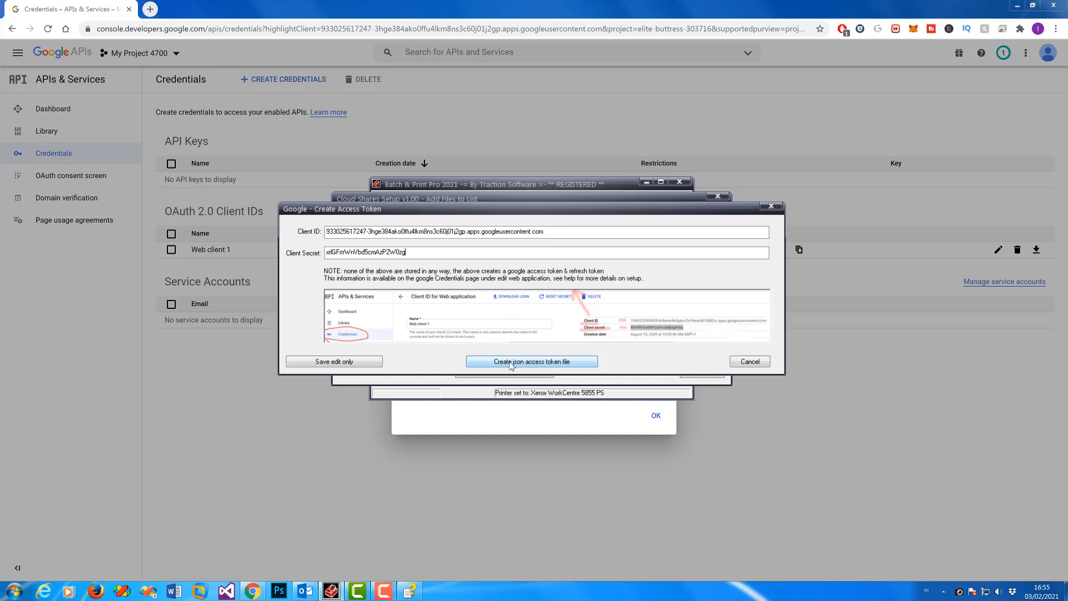
click(567, 363)
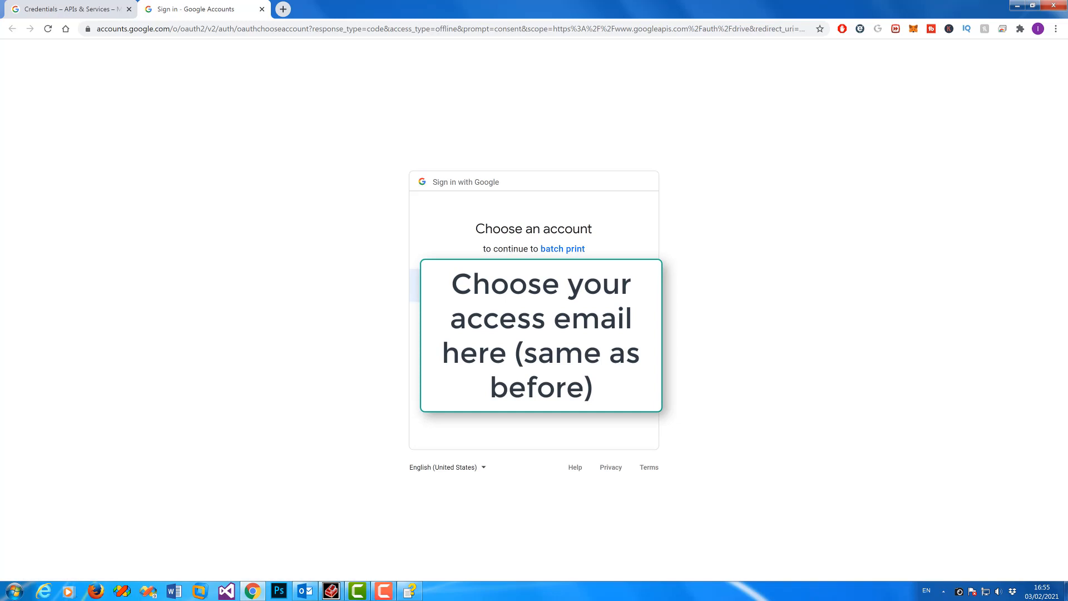
Step: Sign in with the Google account, pass the unverified-app warning, and grant batch print Drive file access
click(485, 289)
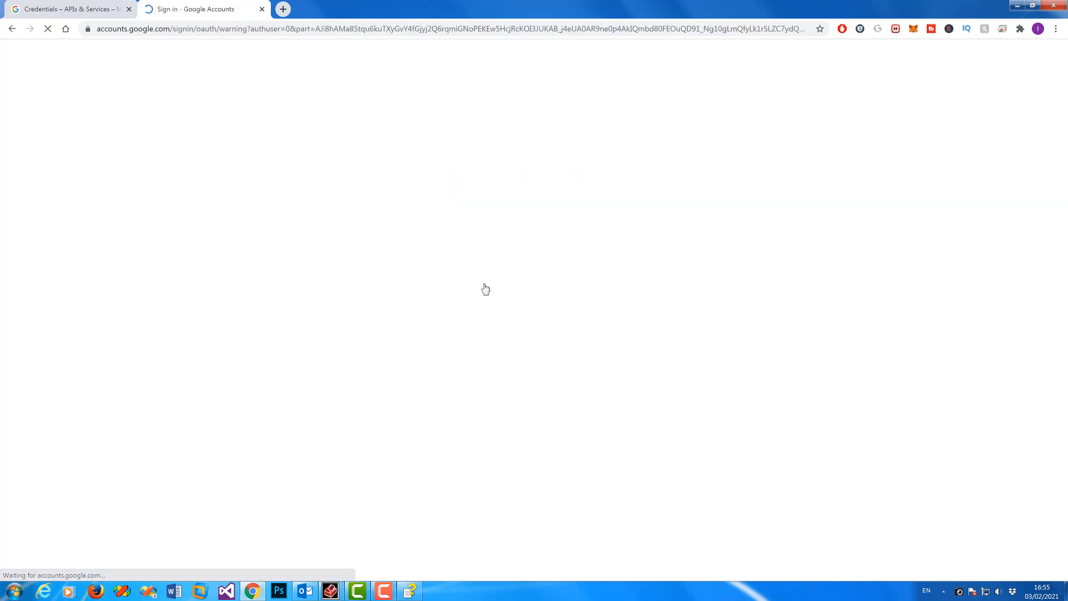
click(442, 317)
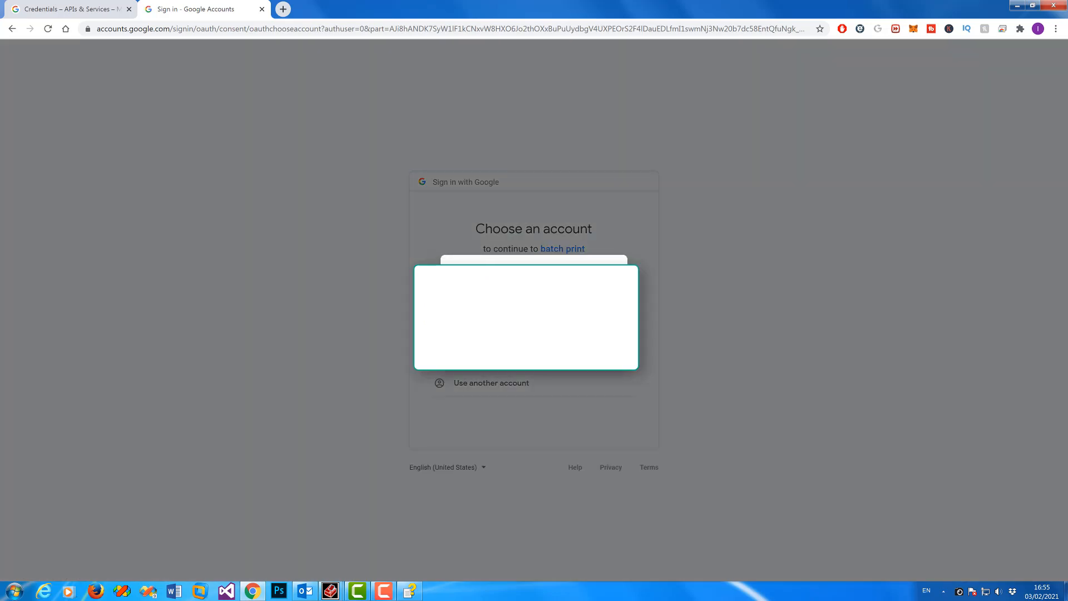
click(596, 345)
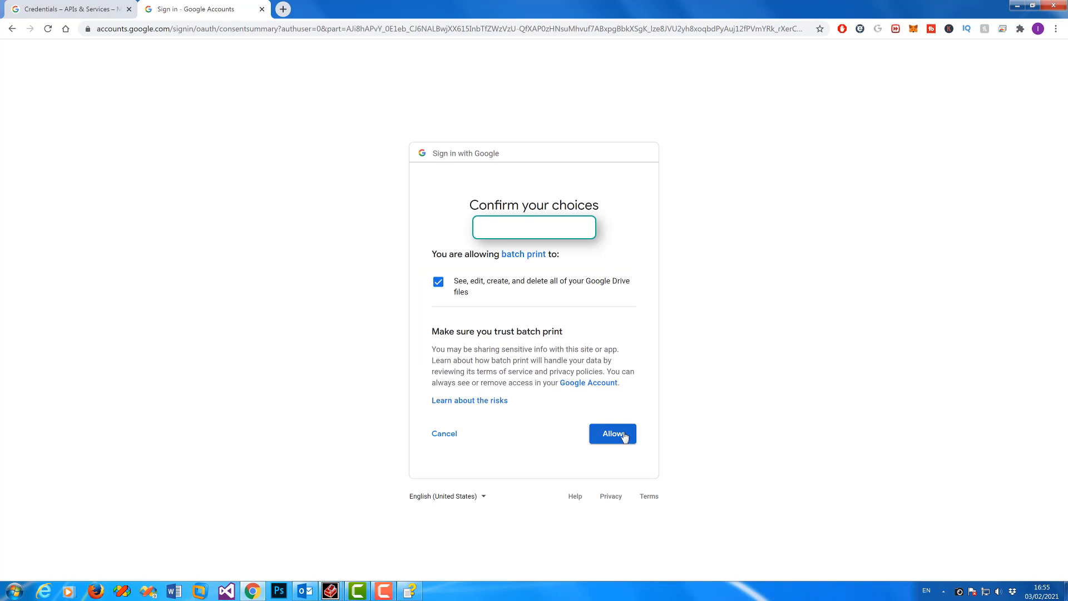
click(623, 437)
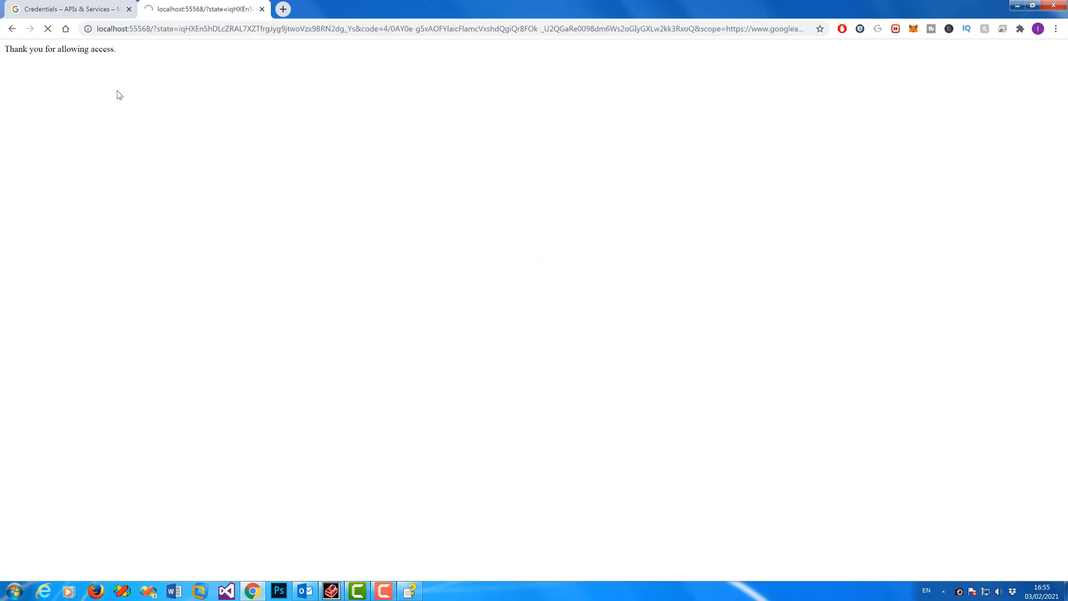
mouse_move(414, 590)
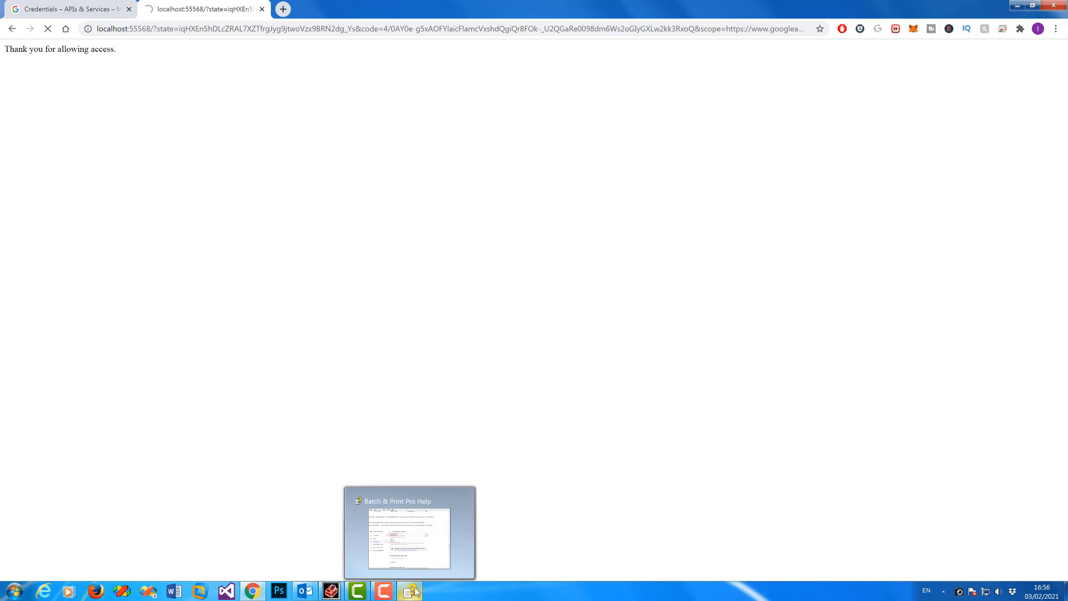
click(334, 591)
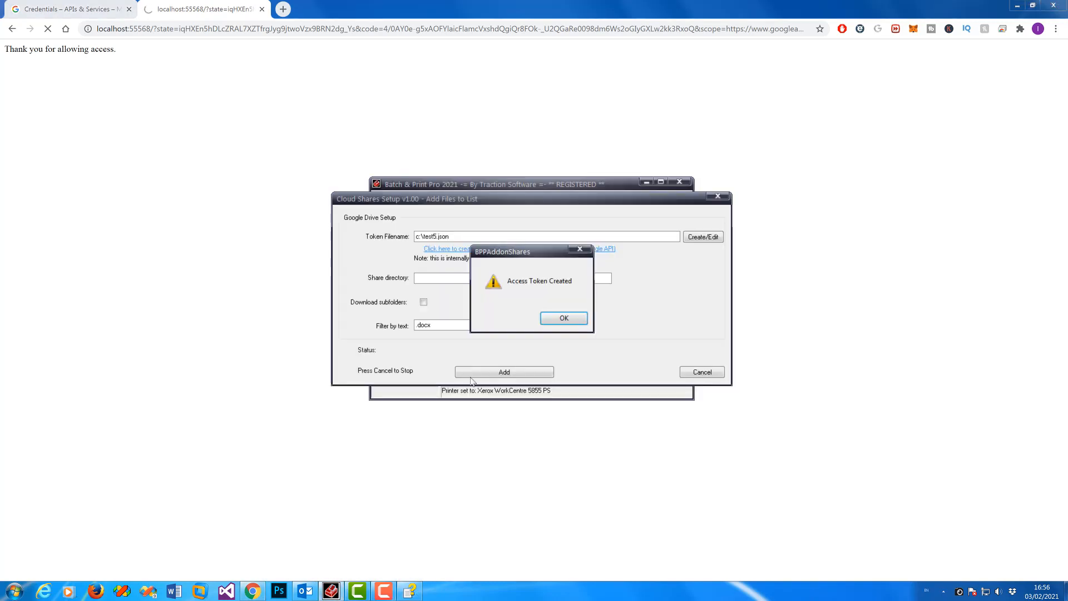
Step: Dismiss 'Access Token Created' and edit the share directory to \testapp\ with filter text .pdf
click(551, 318)
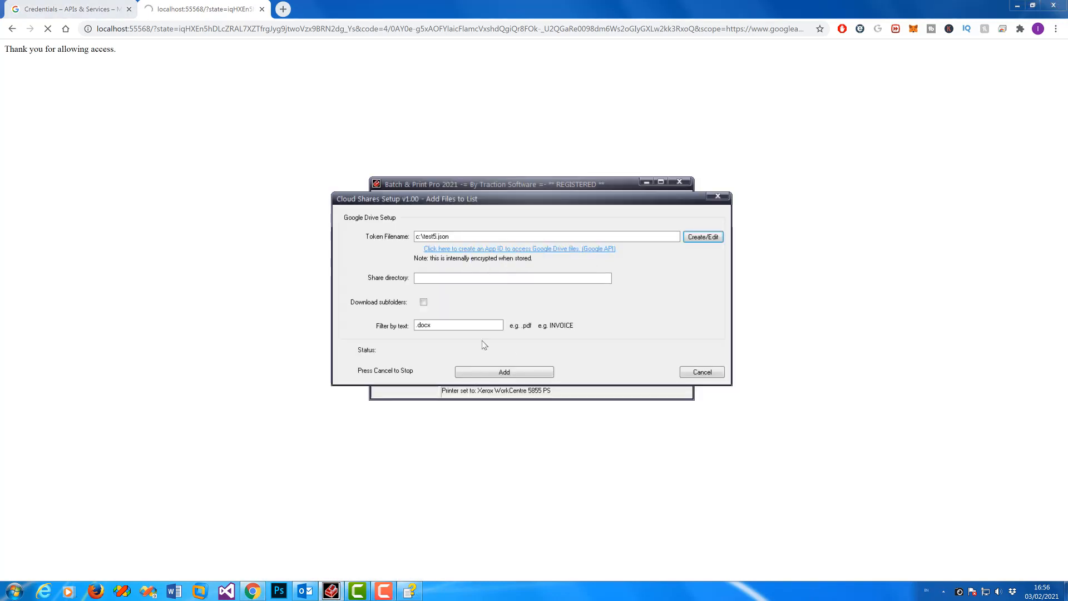
click(446, 278)
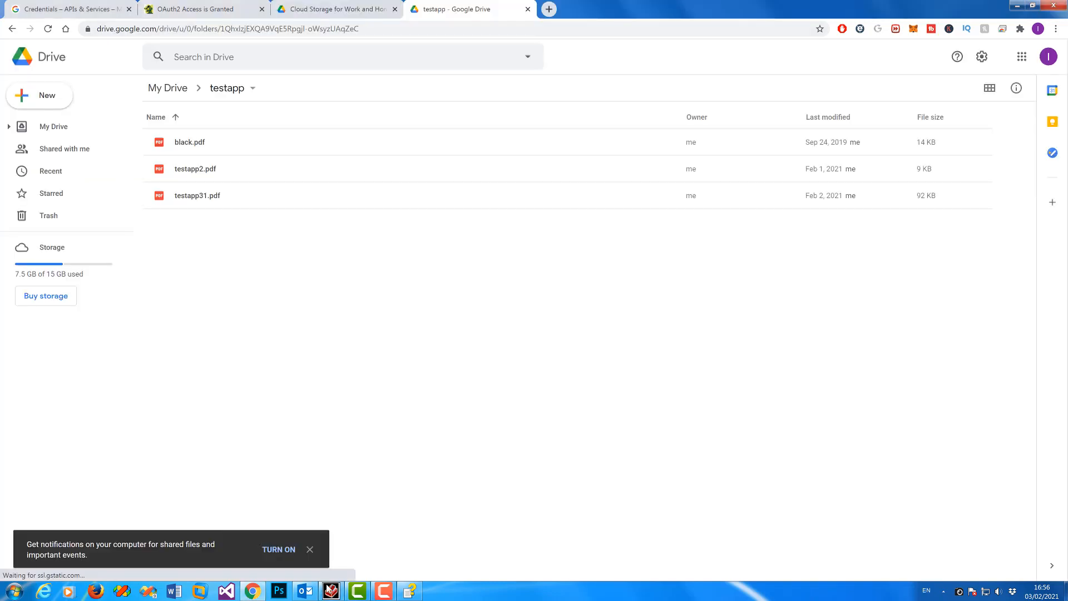
click(331, 591)
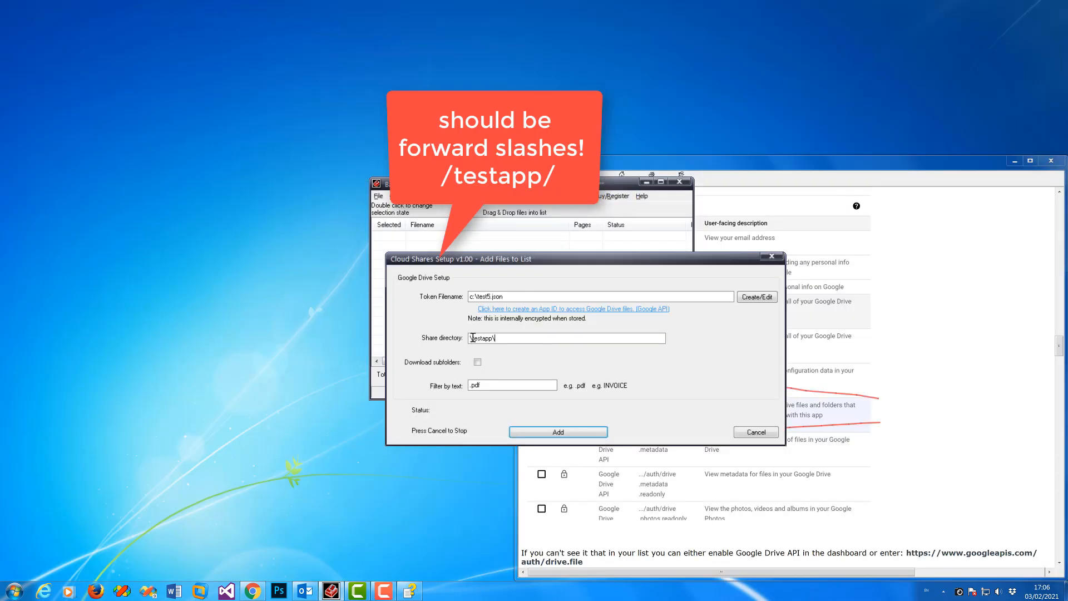
drag(472, 337, 234, 169)
Step: Change the share directory to forward slashes (/testapp/), add the six Drive PDFs, and close setup
text(/)
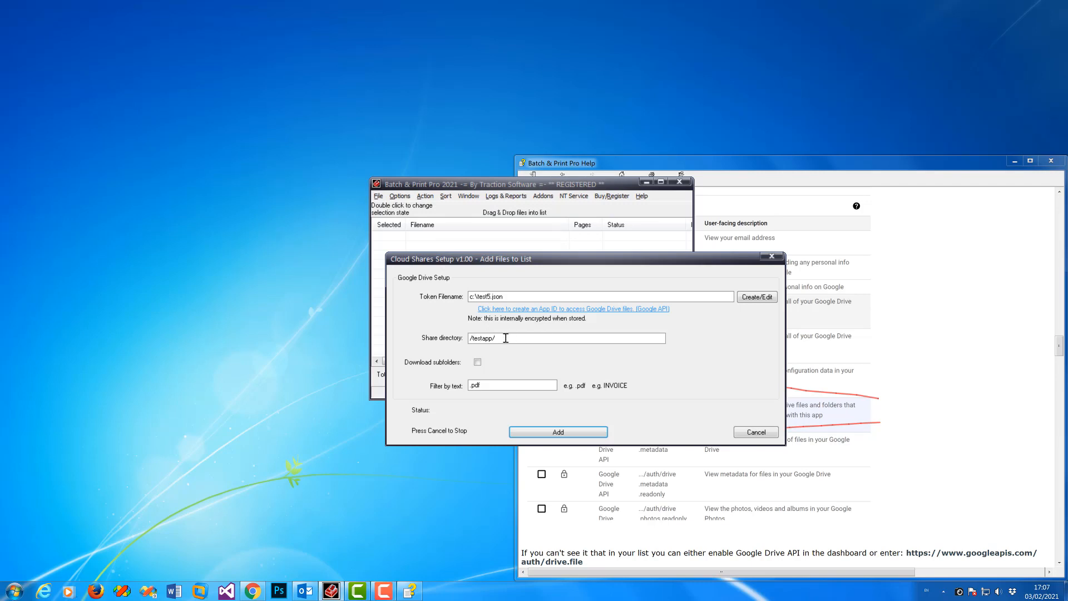
drag(472, 339, 232, 170)
click(512, 337)
click(573, 435)
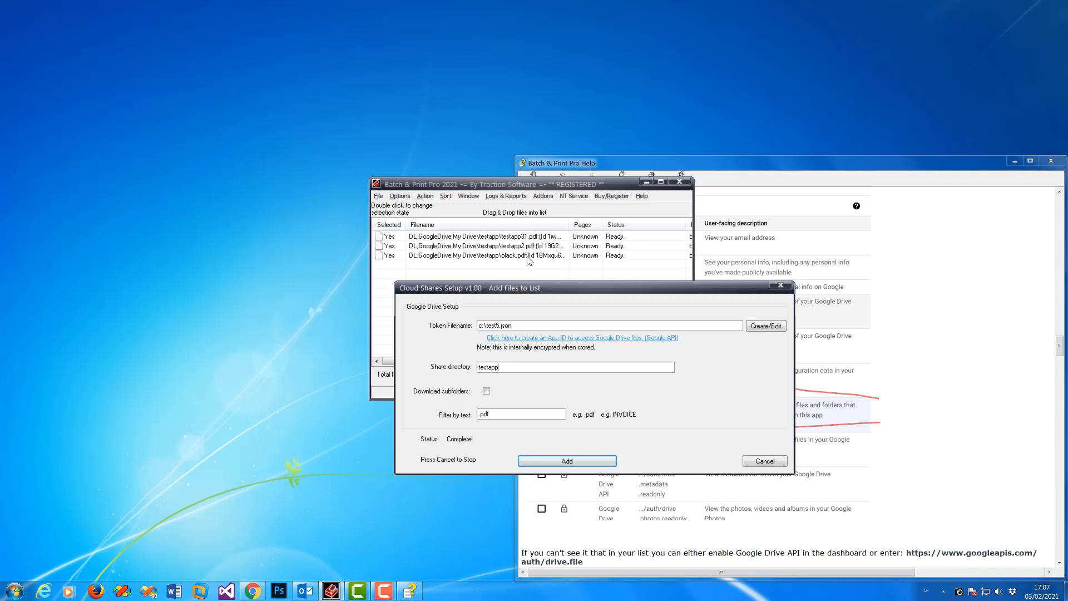
click(589, 460)
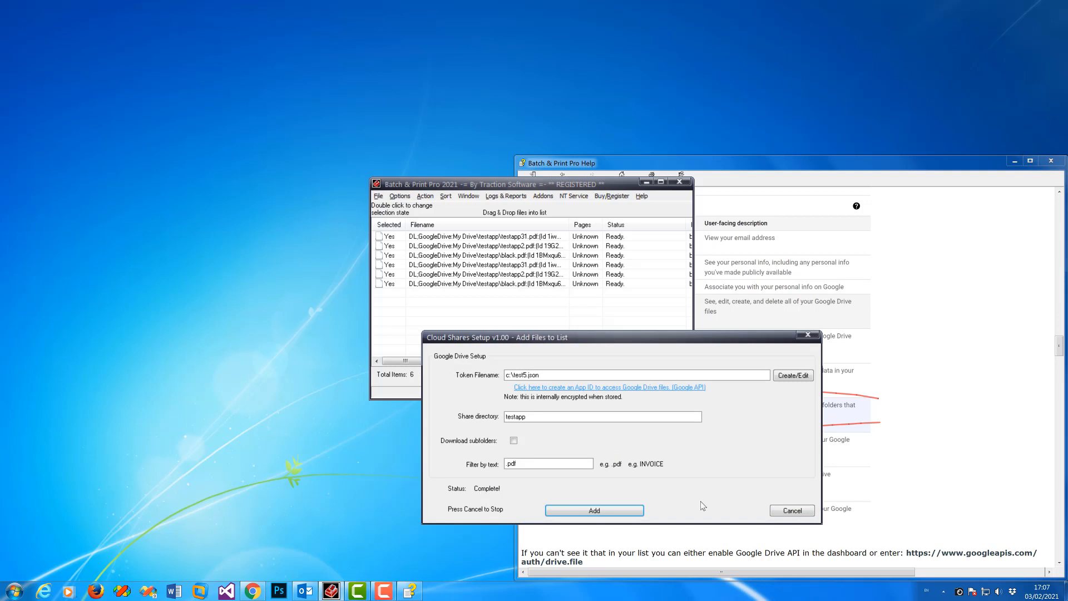
click(801, 510)
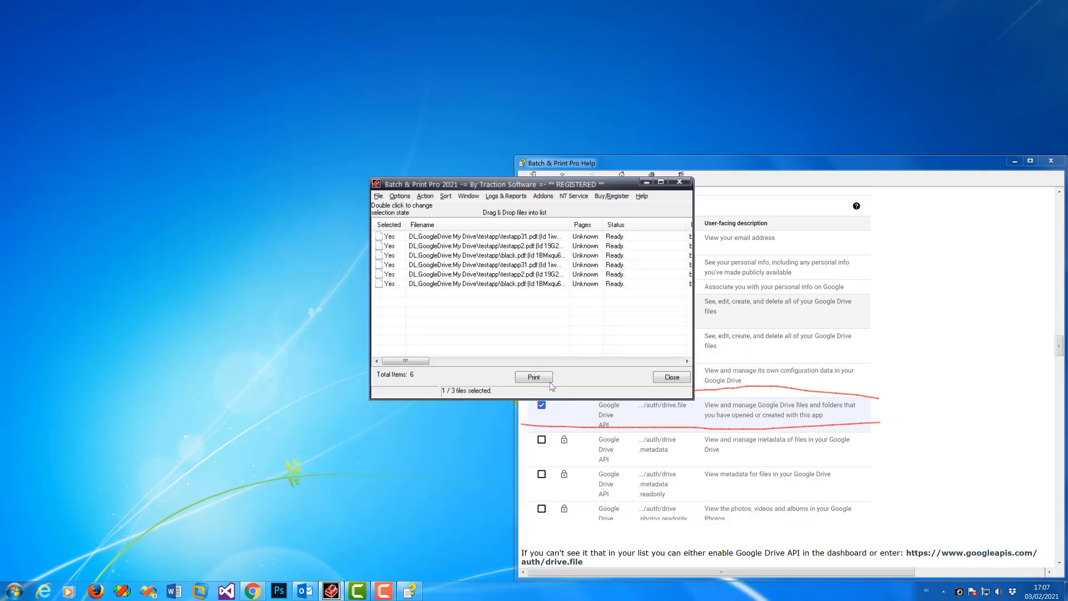
Step: Widen the Filename column so the six PDFs' full Google Drive paths are visible
drag(428, 363, 504, 367)
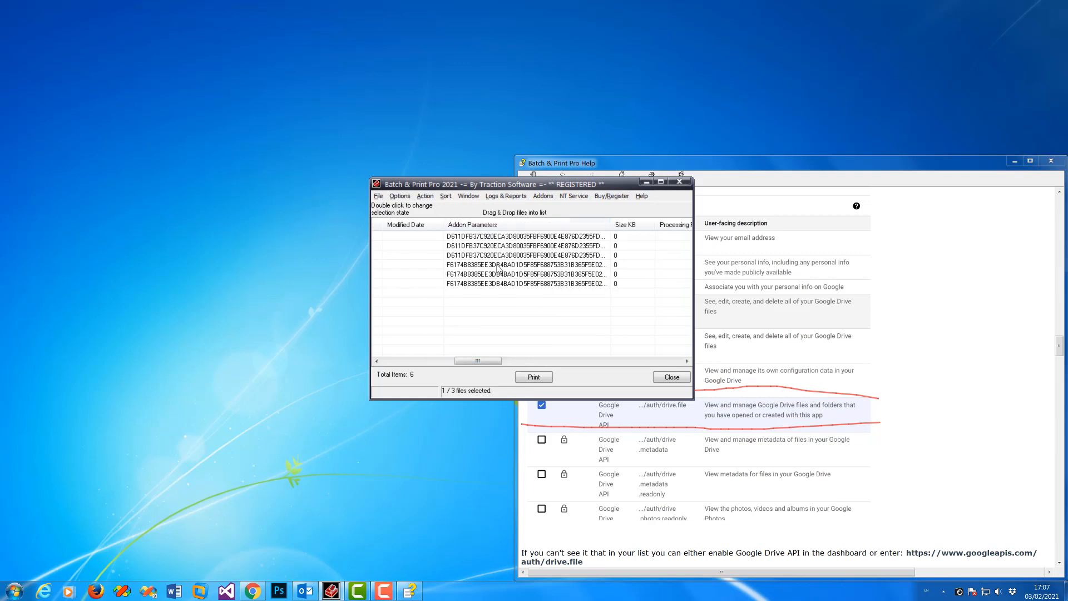
drag(484, 360, 413, 362)
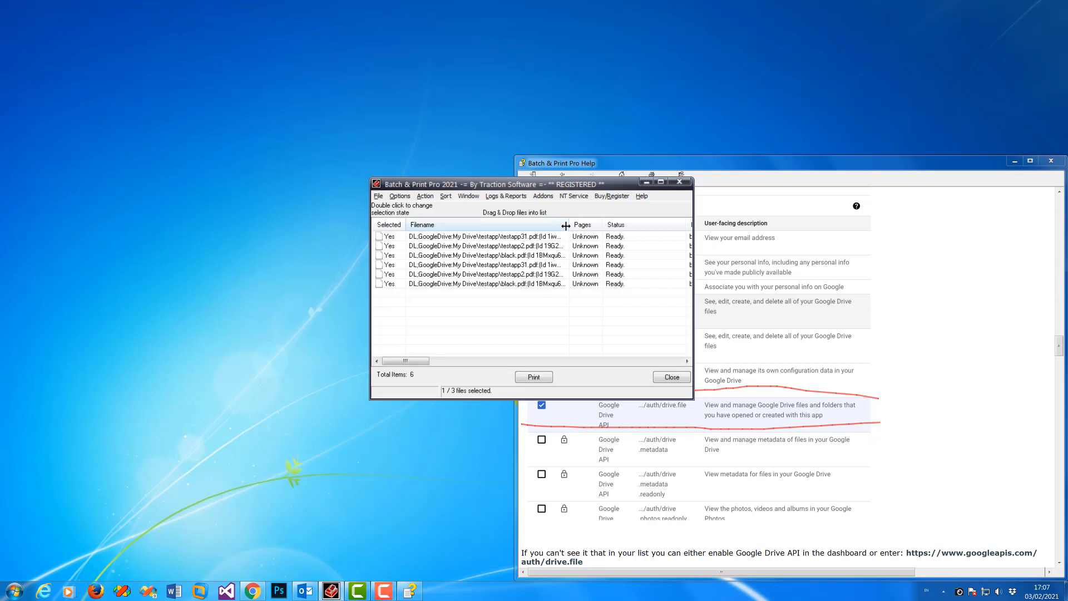
drag(568, 226, 608, 227)
key(alt+f)
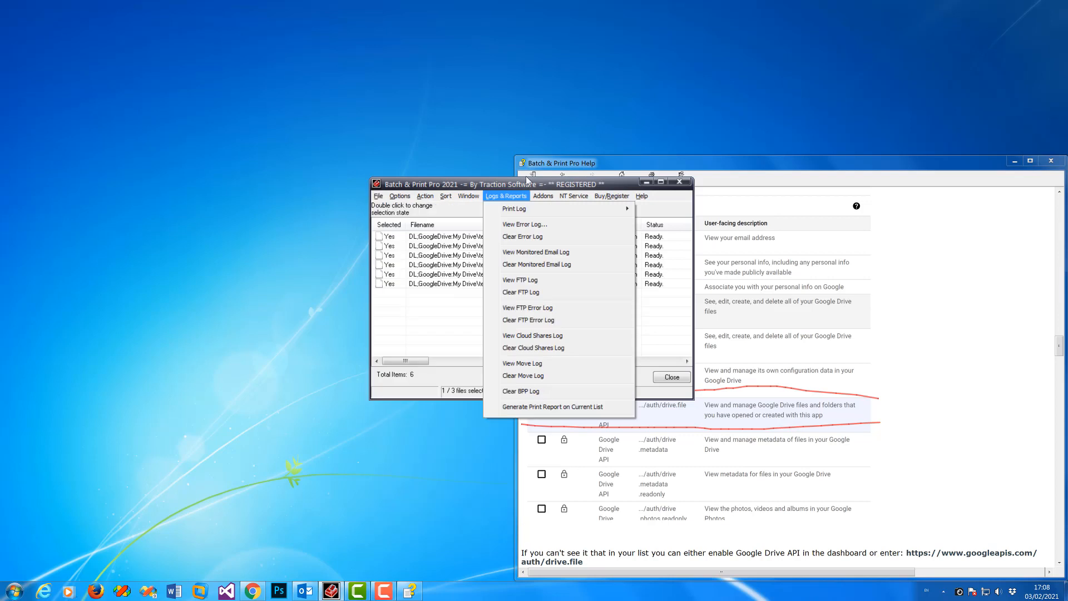
key(Escape)
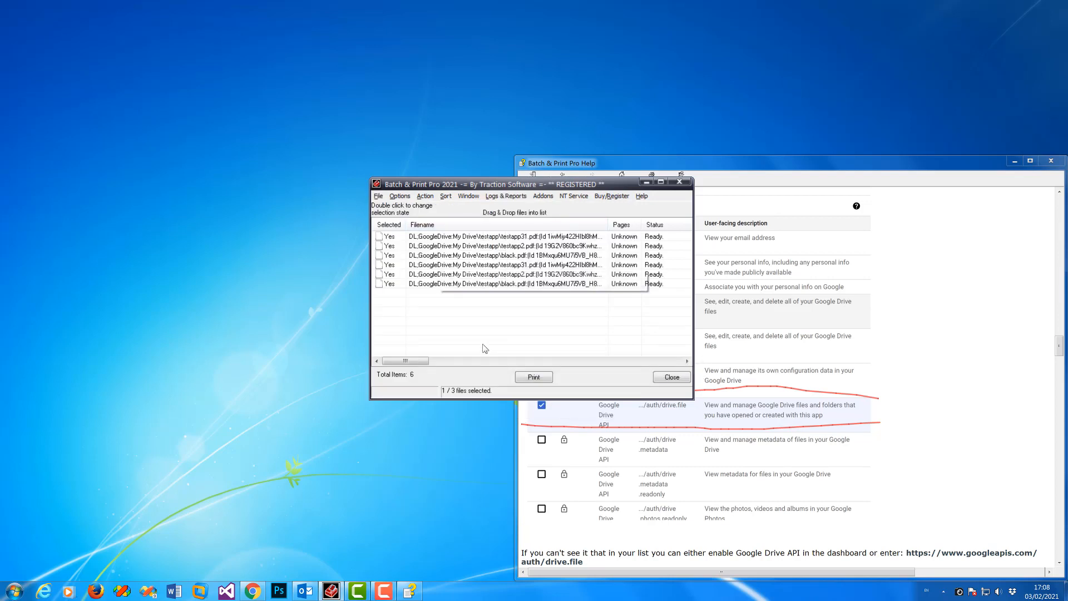
mouse_move(414, 362)
mouse_down()
mouse_move(423, 365)
mouse_move(411, 363)
mouse_up()
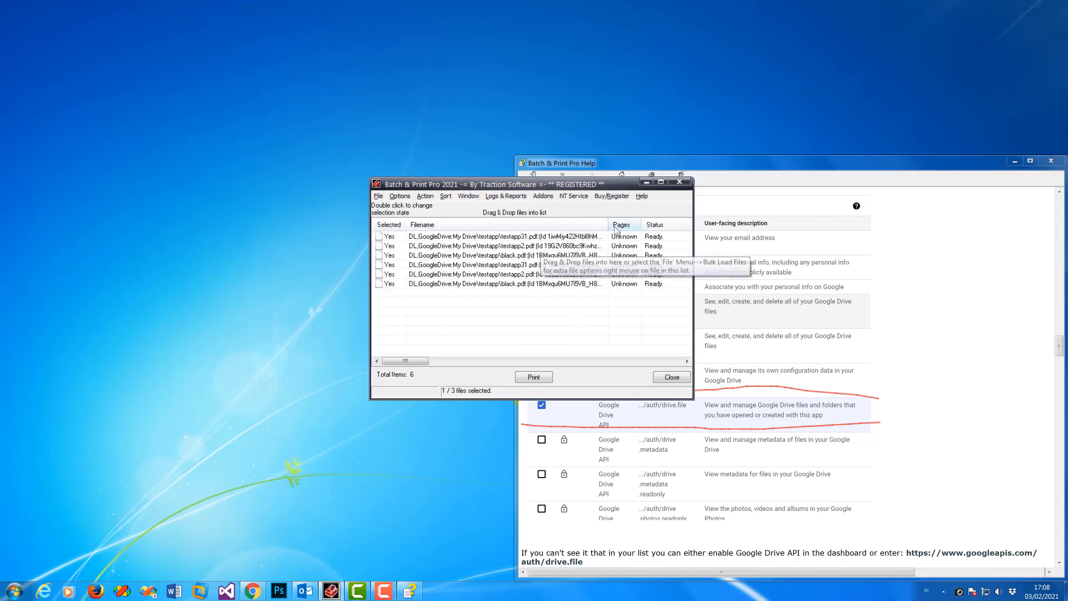
drag(608, 225, 674, 228)
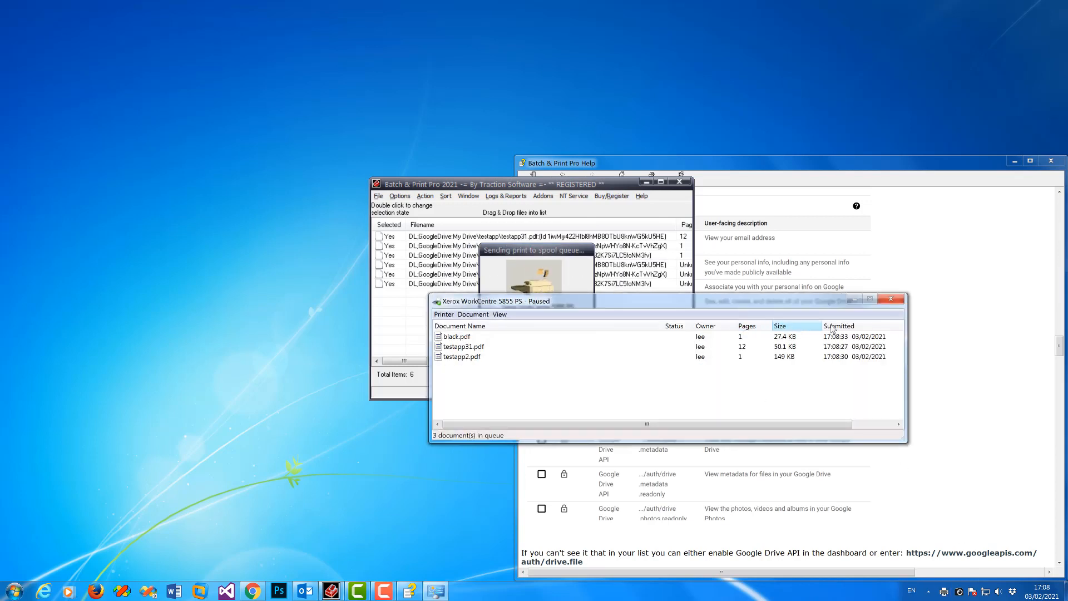
Step: Sort the Xerox WorkCentre 5855 PS queue by Submitted time and move its window aside
click(838, 327)
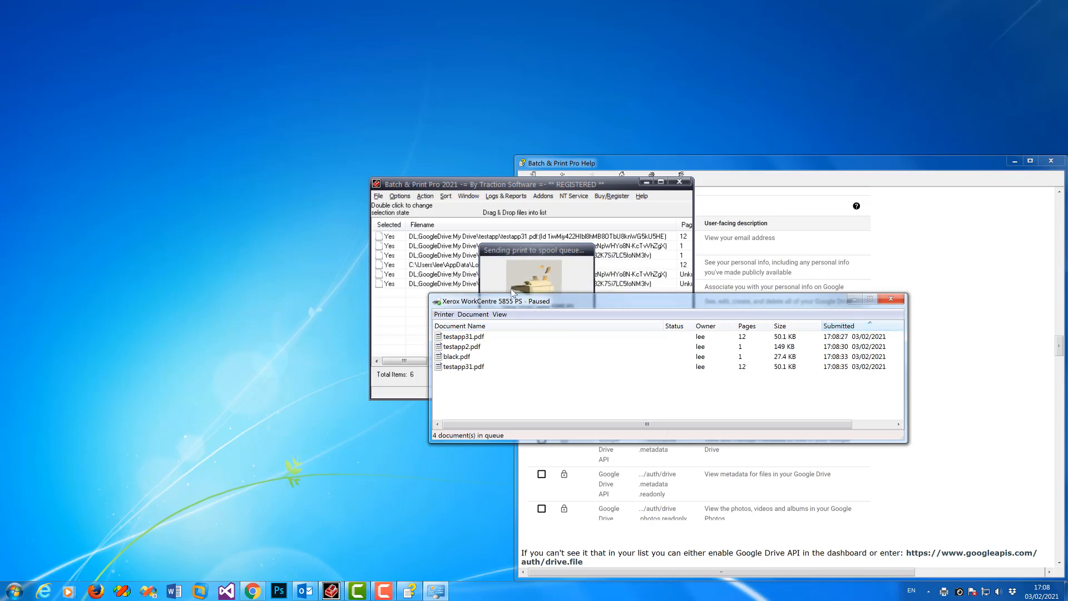
drag(504, 303, 543, 350)
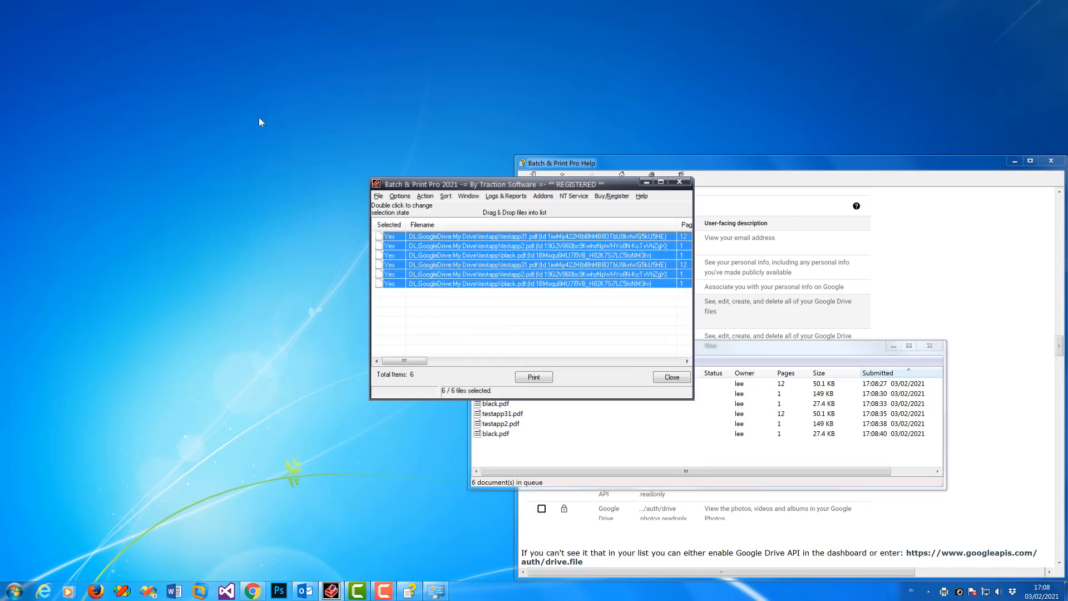
key(alt+o)
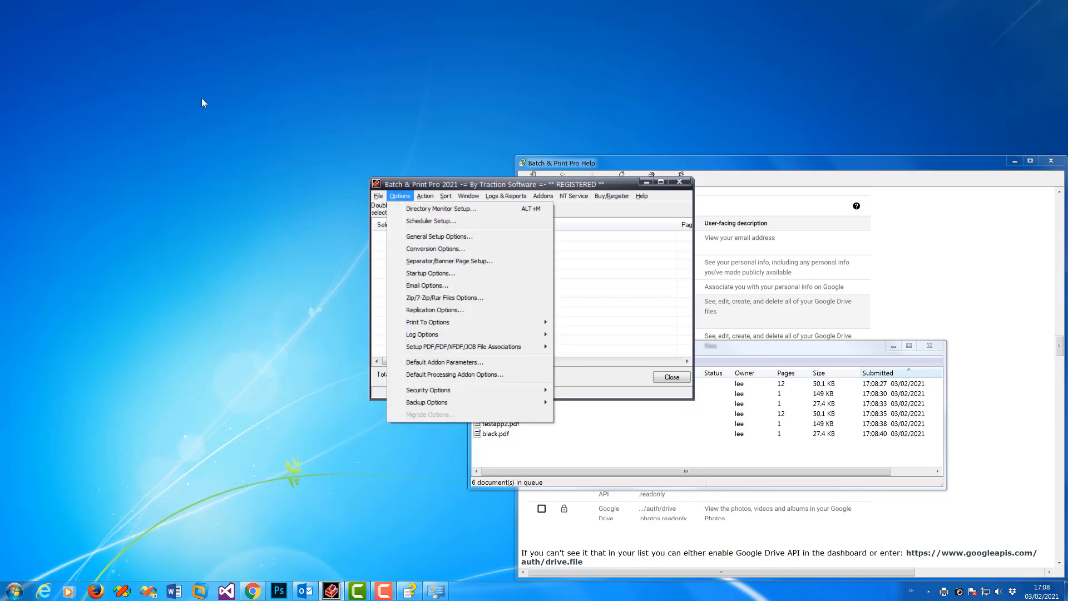
Step: Open Directory Monitor Setup and go to its Cloud Shares/Dropbox monitoring page
click(408, 210)
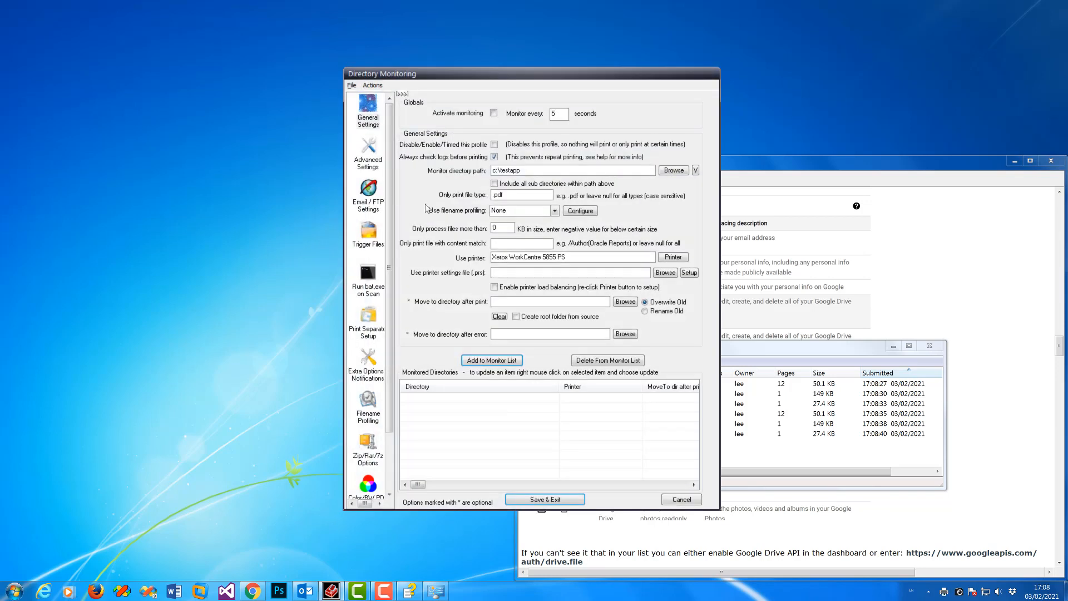
scroll(378, 334, down, 2)
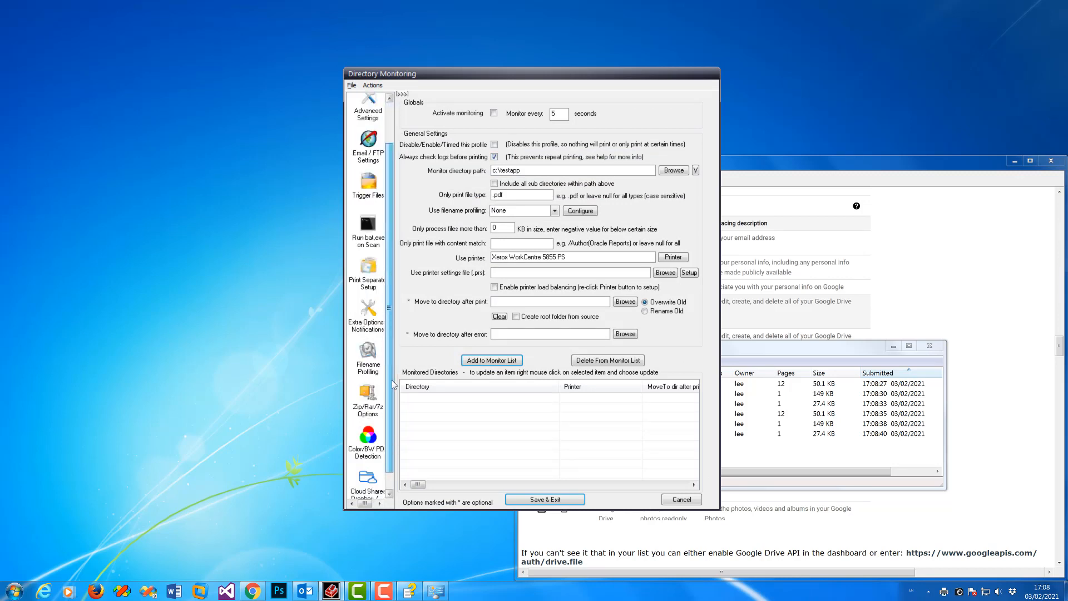
click(373, 473)
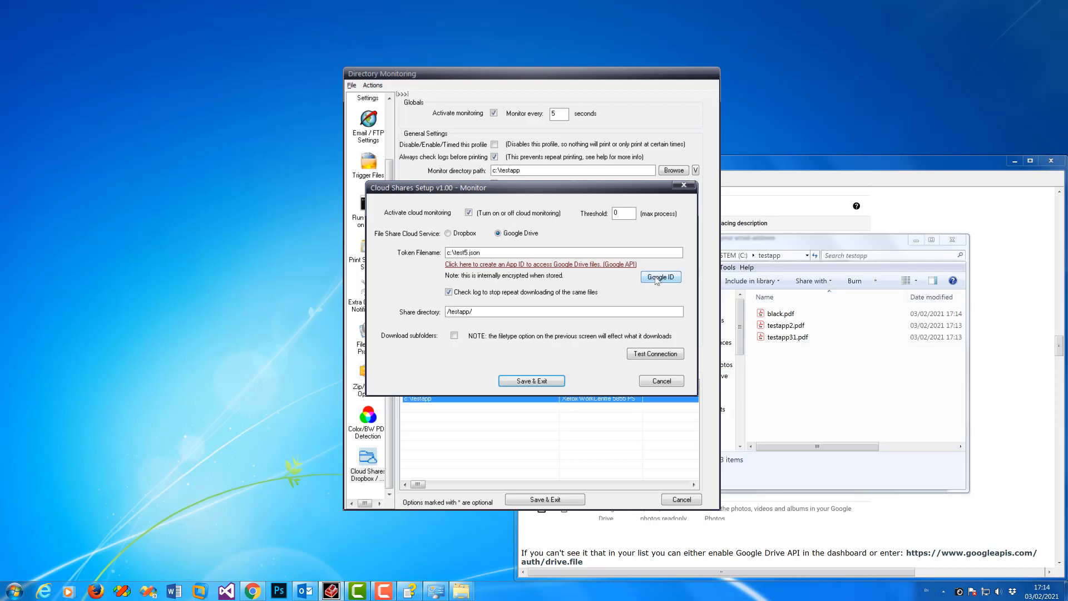
Step: Test the Google Drive connection, acknowledge 'Connected OK', and save the /testapp/ cloud share setup
click(660, 277)
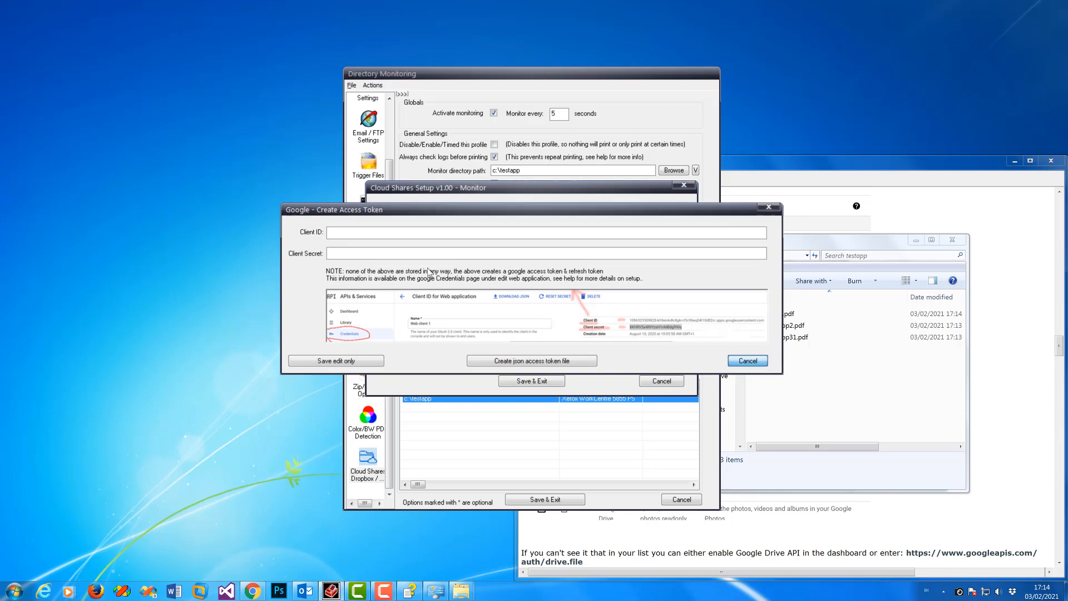
click(744, 362)
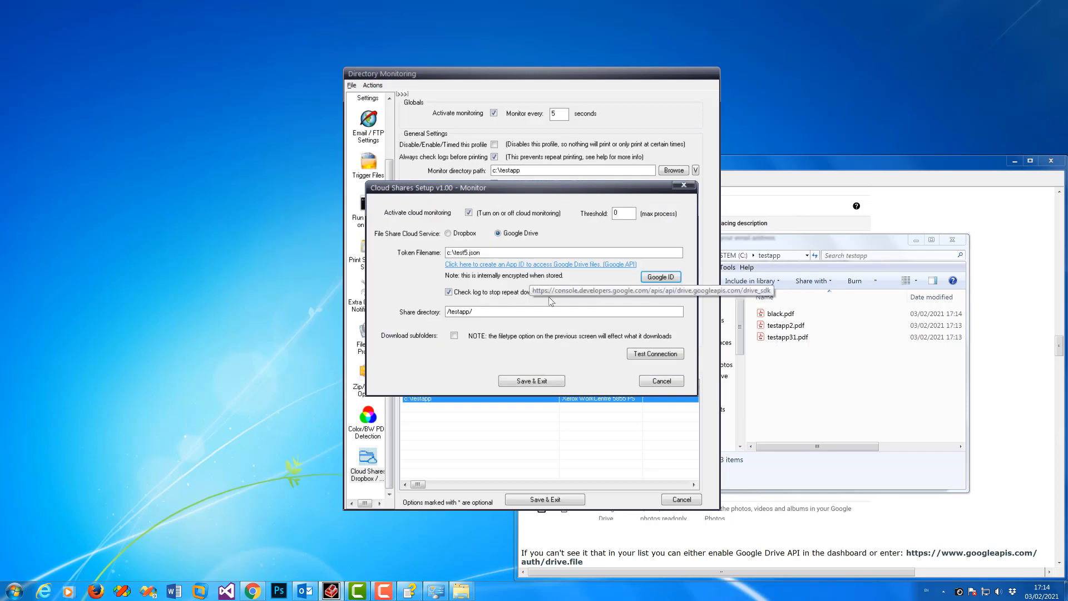
click(654, 355)
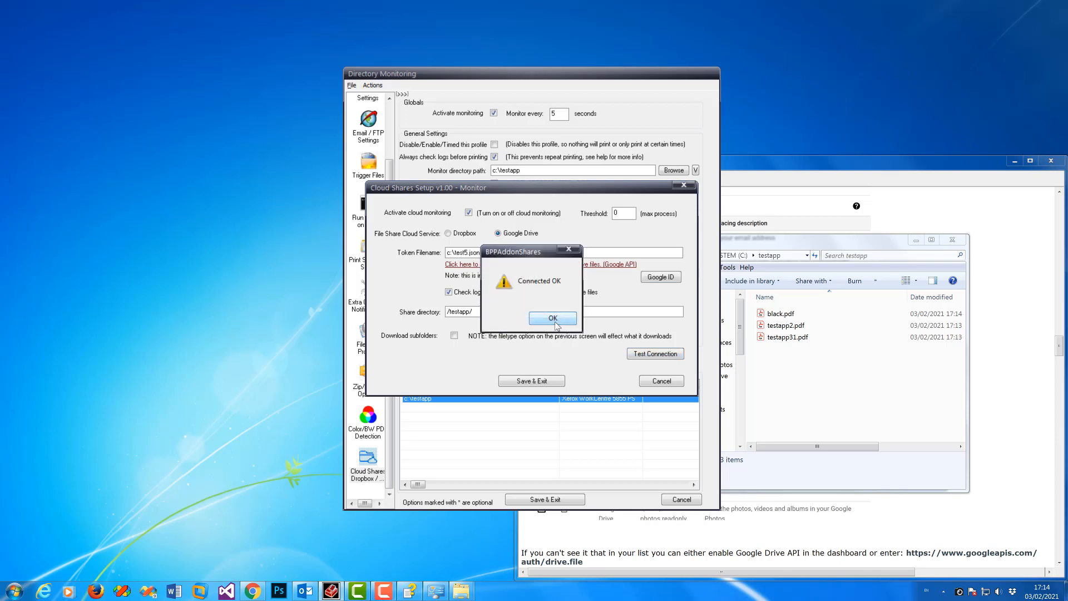
click(555, 323)
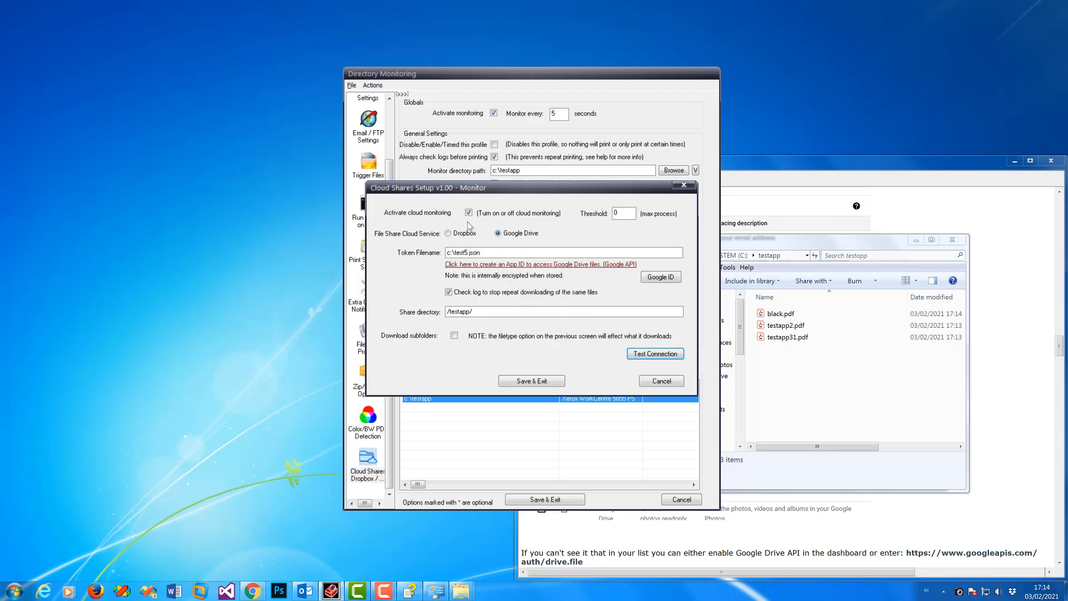
click(533, 381)
Step: Apply Update to the c:\testapp monitored entry so it uses the new settings
right_click(560, 397)
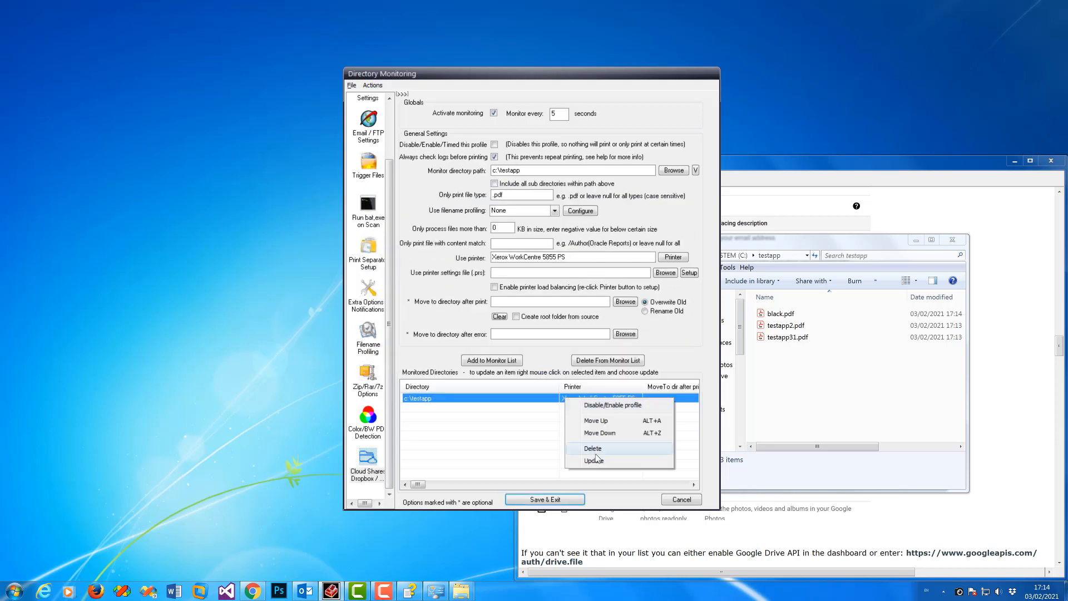
click(581, 460)
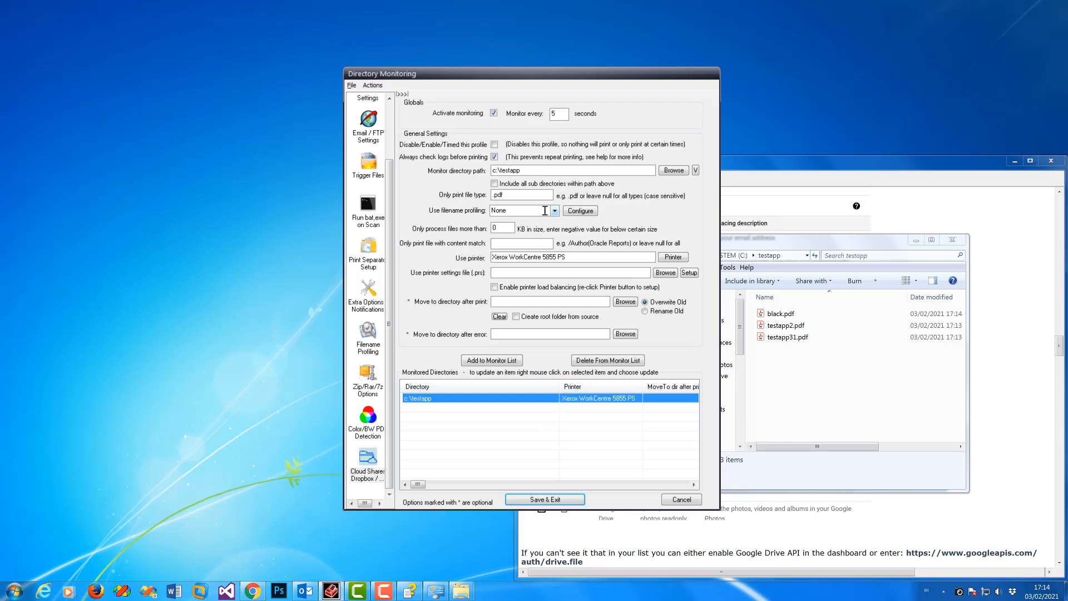
click(811, 398)
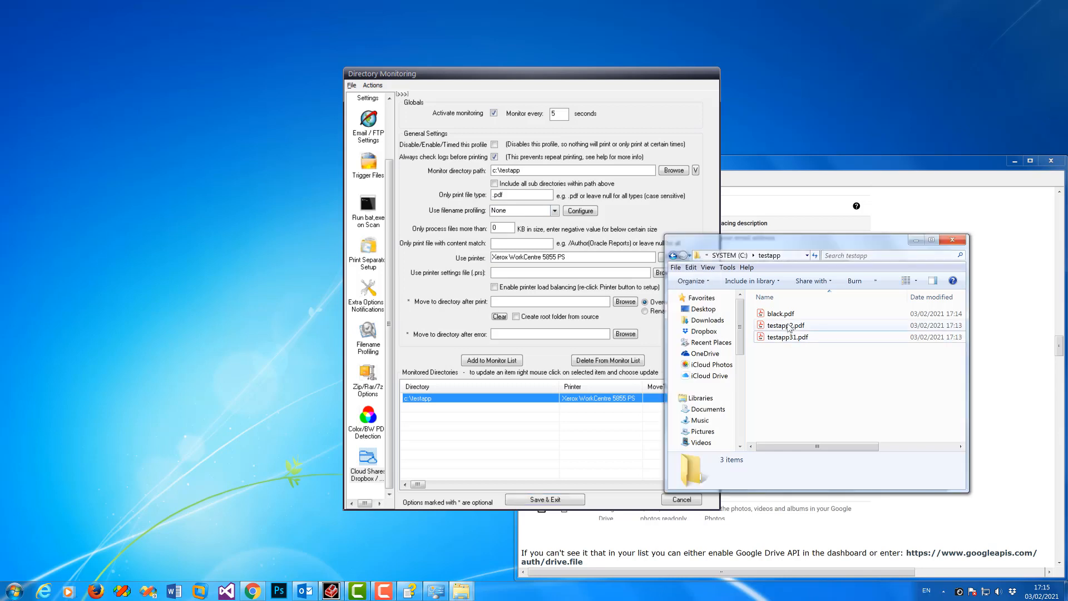
Step: Delete the three PDFs, including black.pdf, from the local c:\testapp folder to the Recycle Bin
click(781, 314)
shift+click(795, 338)
key(Delete)
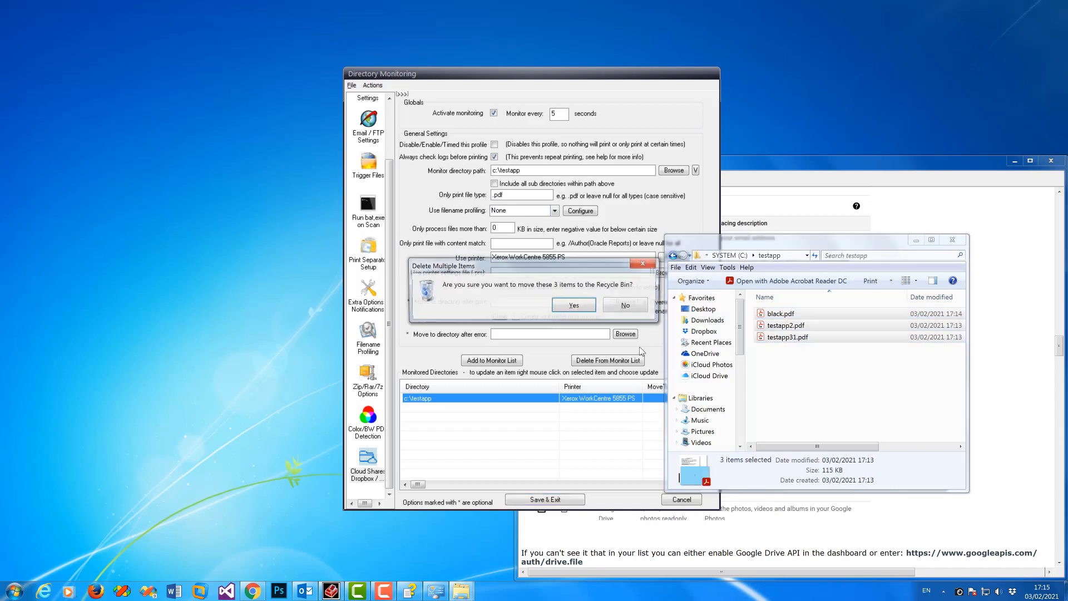
click(580, 307)
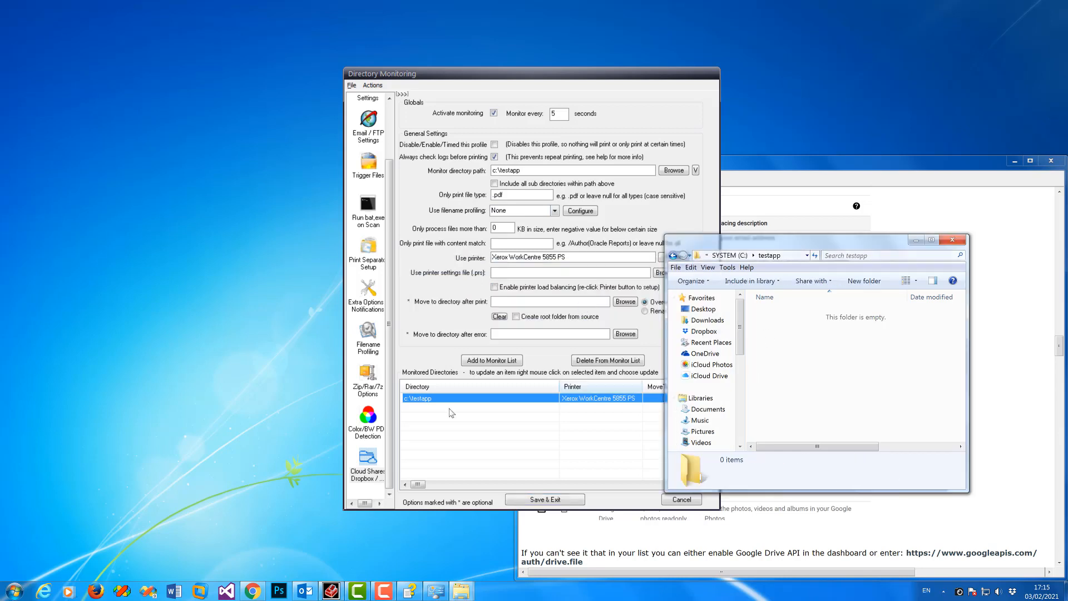
click(490, 467)
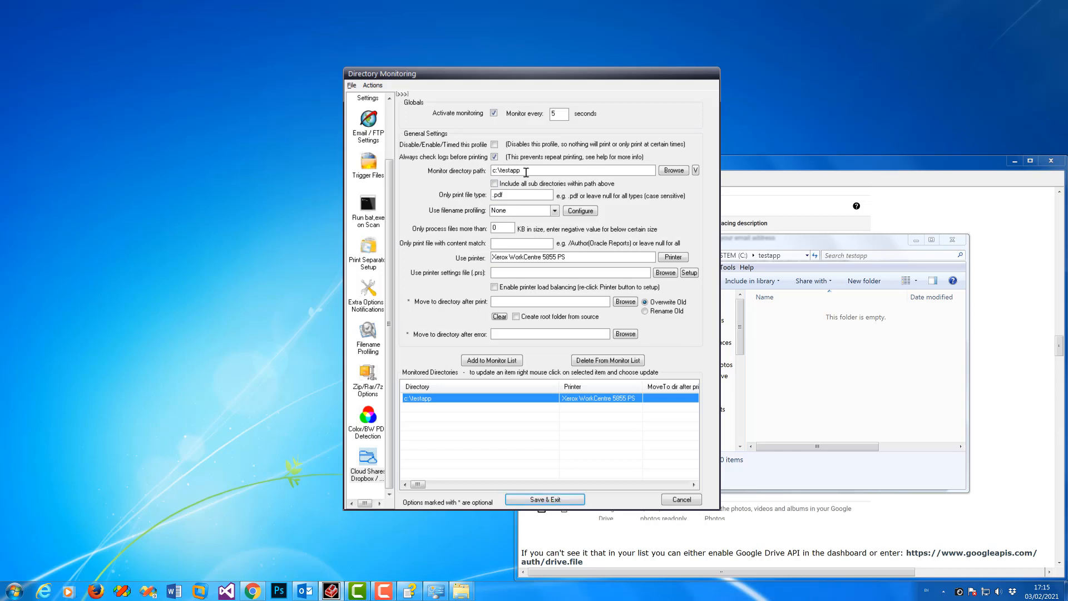
click(818, 375)
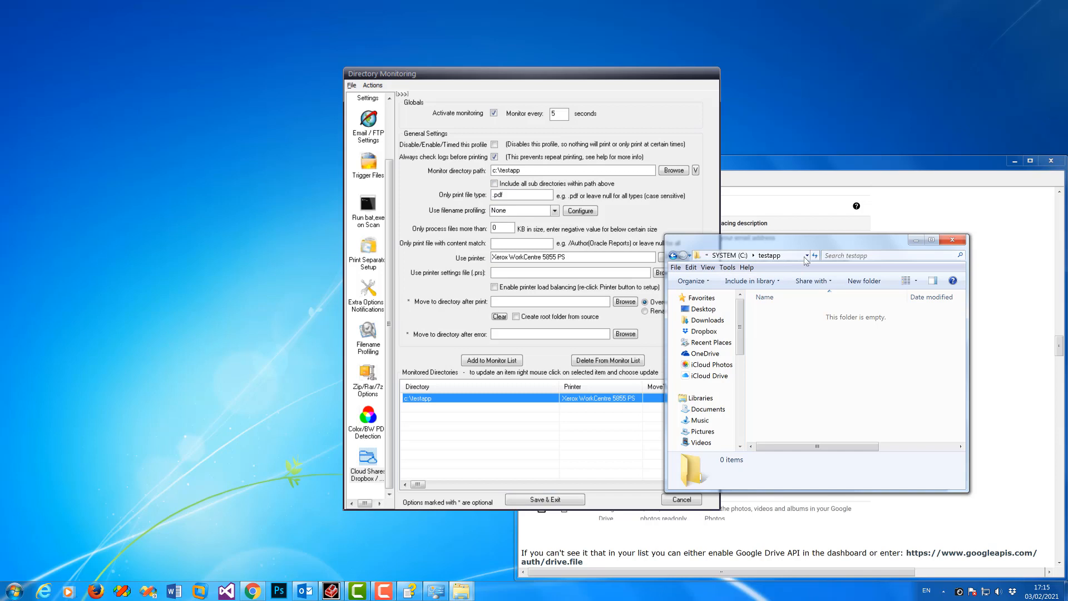
click(538, 171)
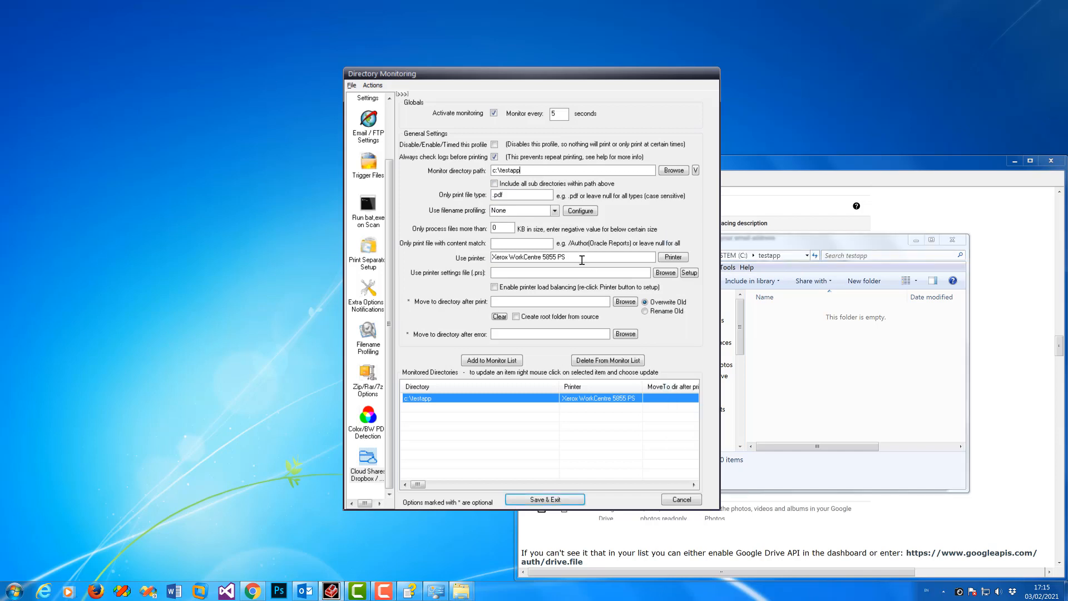
Step: Save the Directory Monitoring settings, then clear both the Print Log and the Cloud Shares Log
click(566, 501)
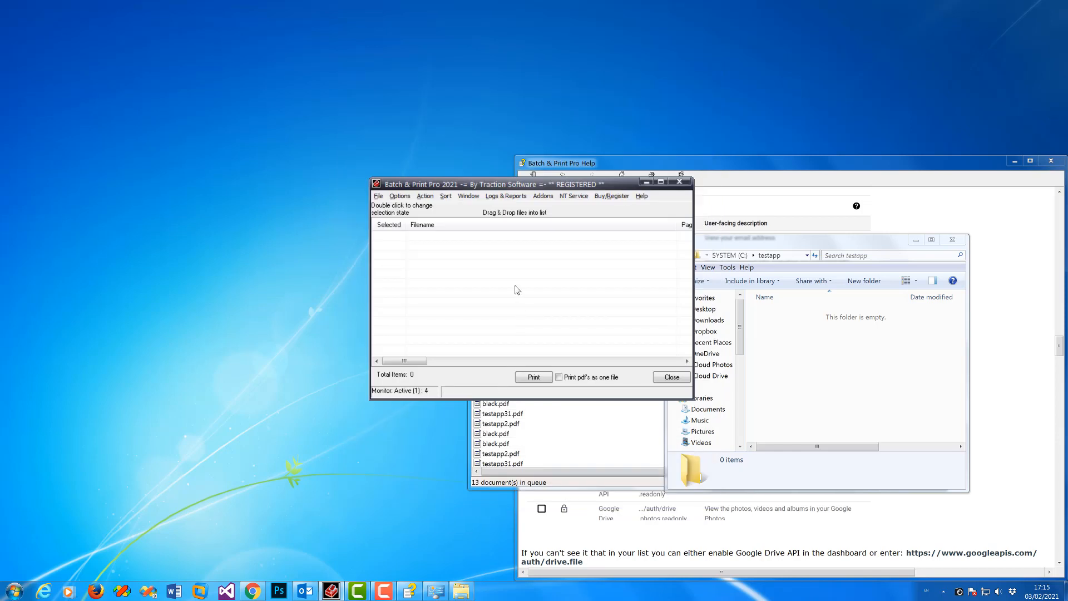
click(506, 196)
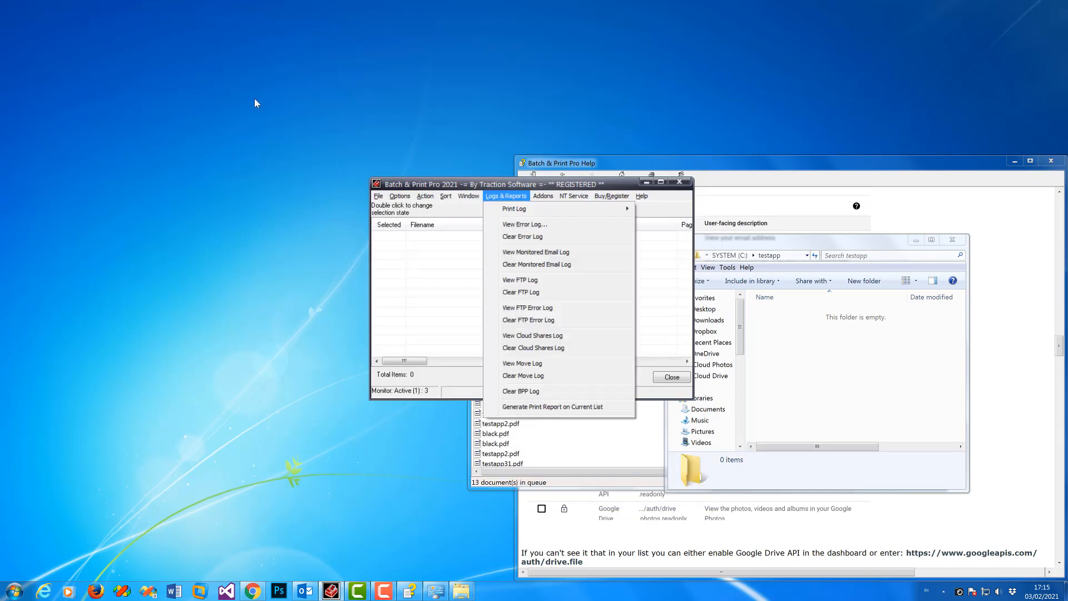
mouse_move(511, 210)
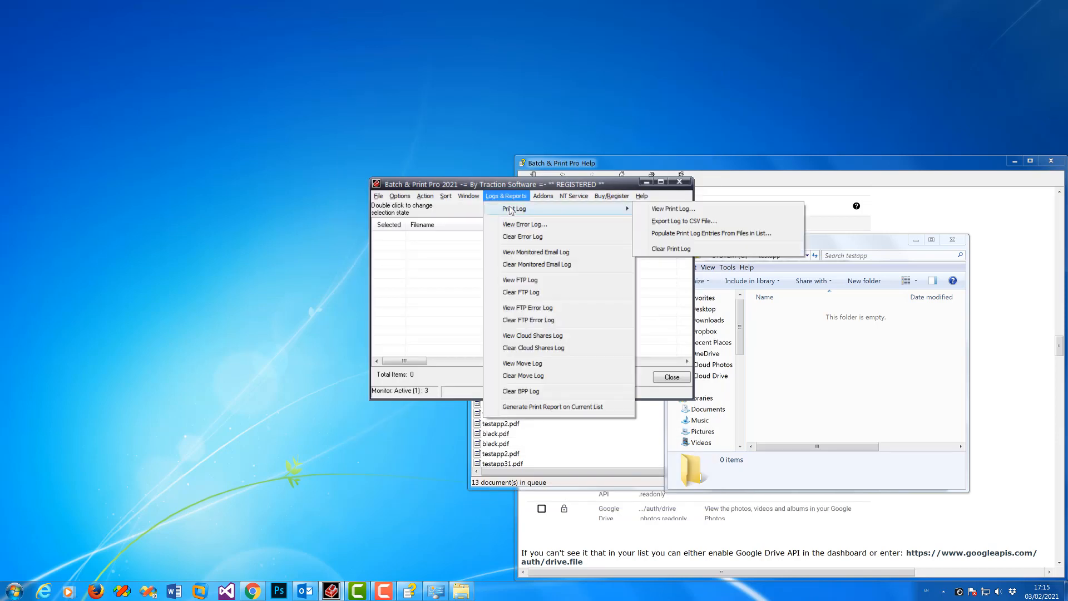
click(666, 248)
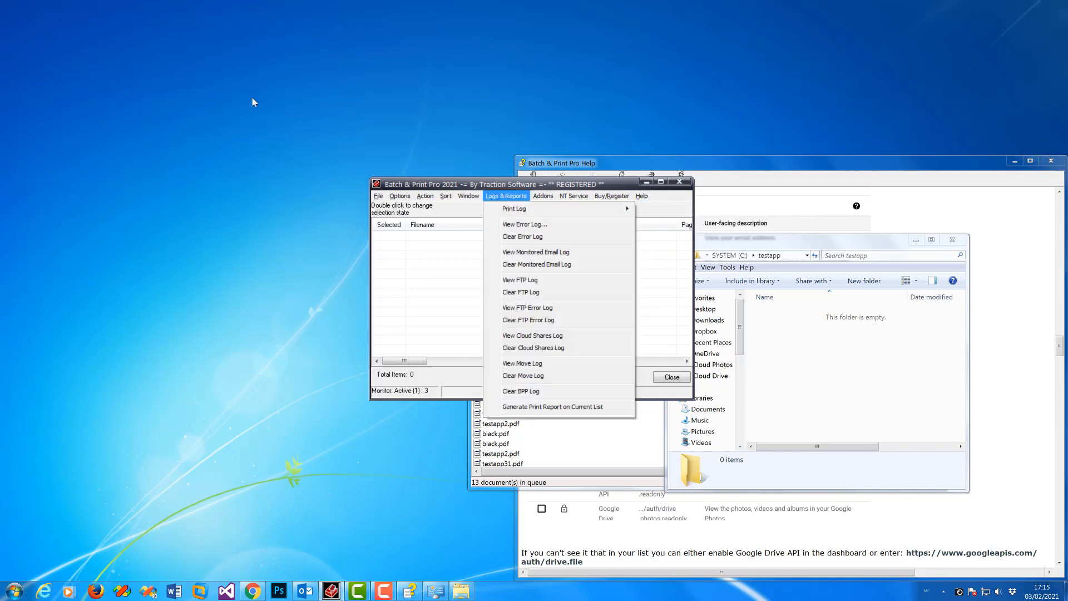
click(553, 349)
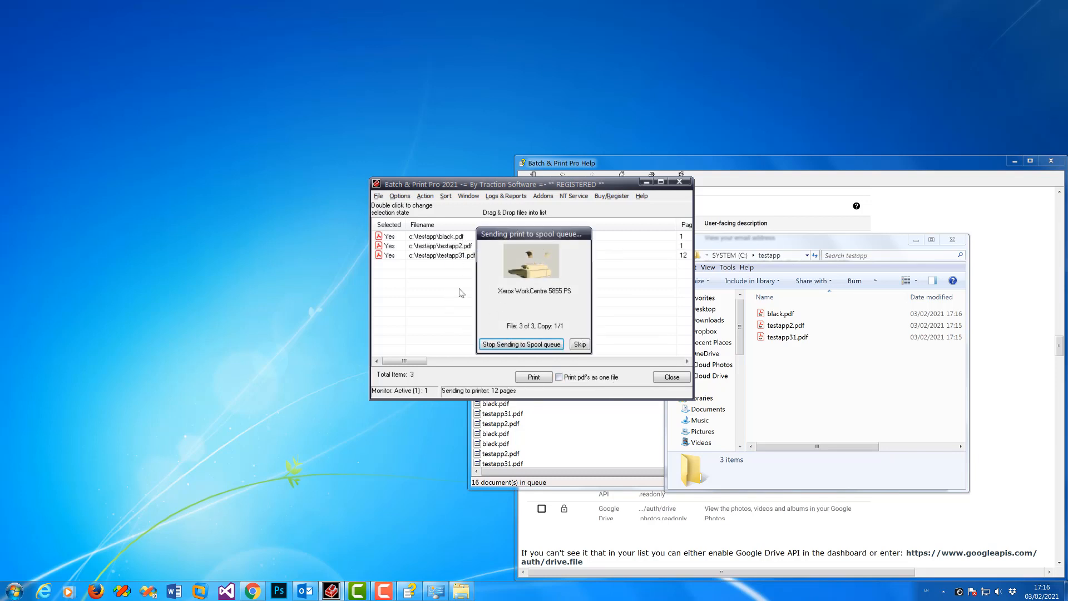
Step: Review the Cloud Shares Log entries for the three Drive PDFs downloaded to c:\testapp, then close it
key(alt+l)
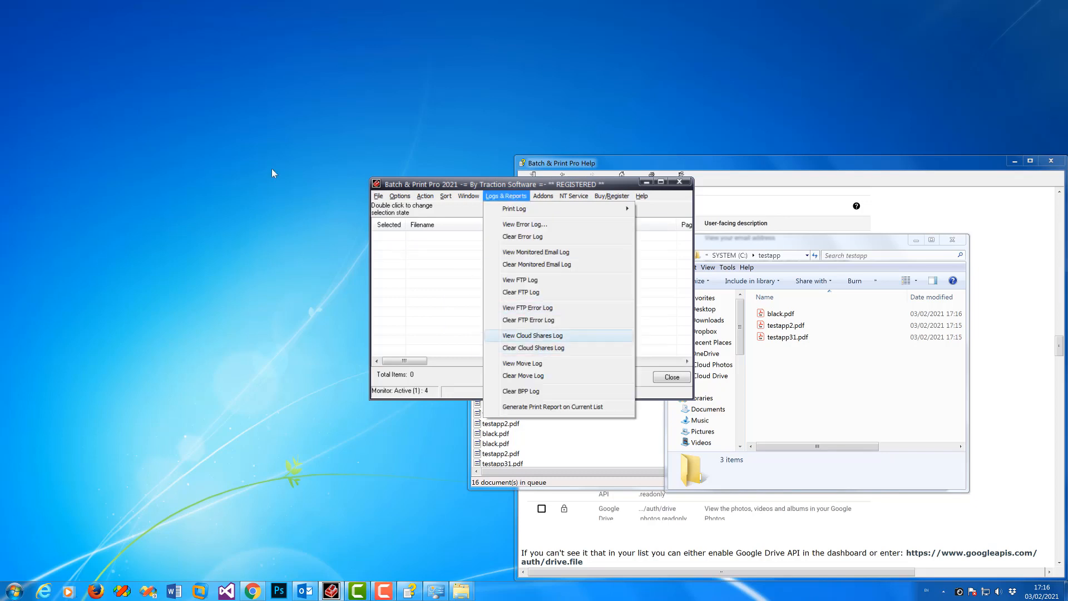
key(Return)
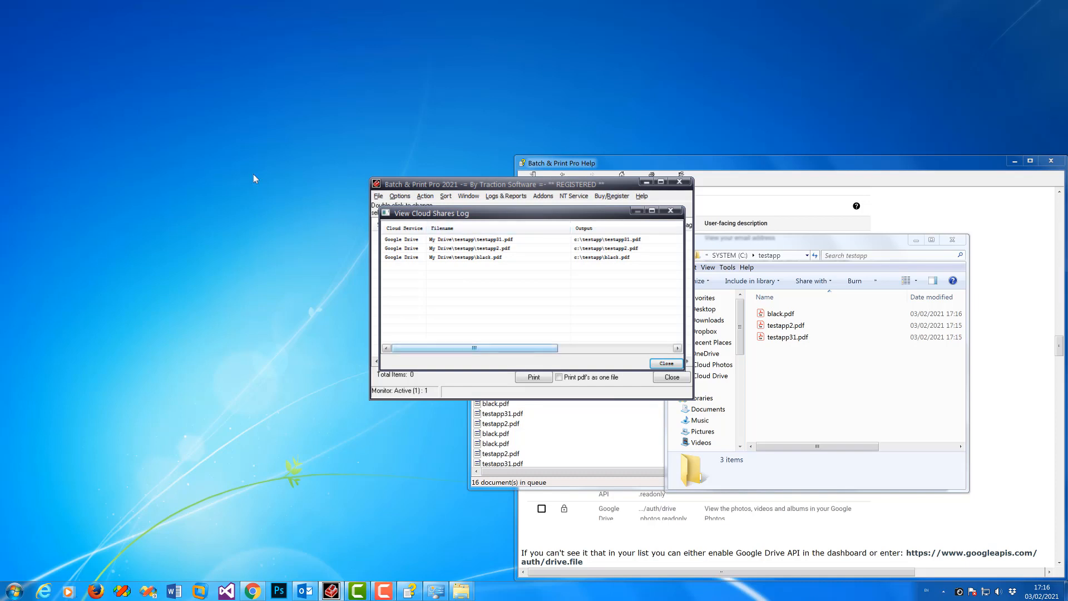
click(591, 348)
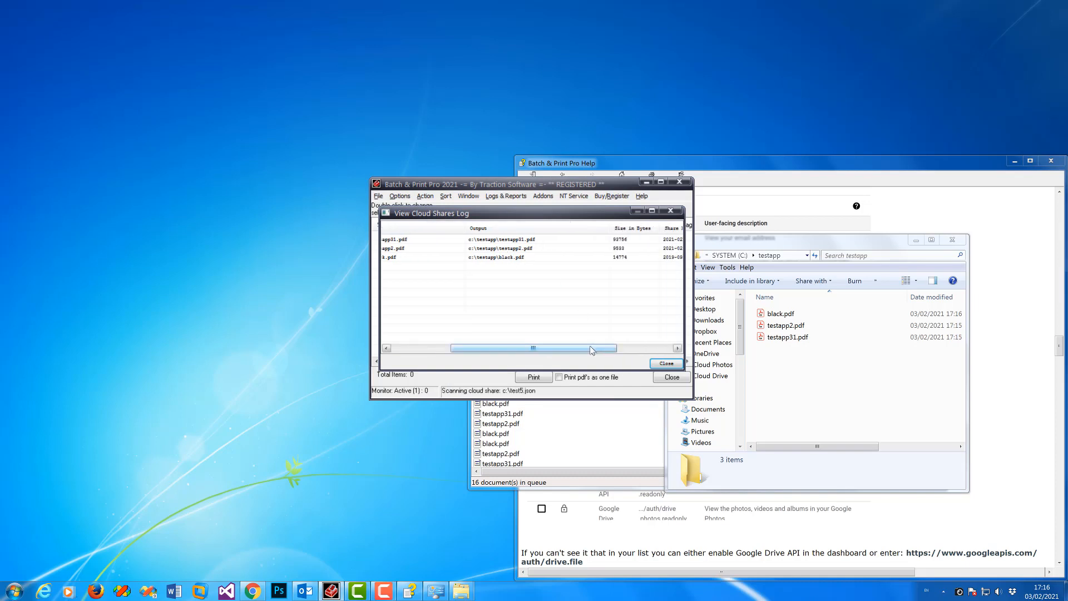
click(635, 349)
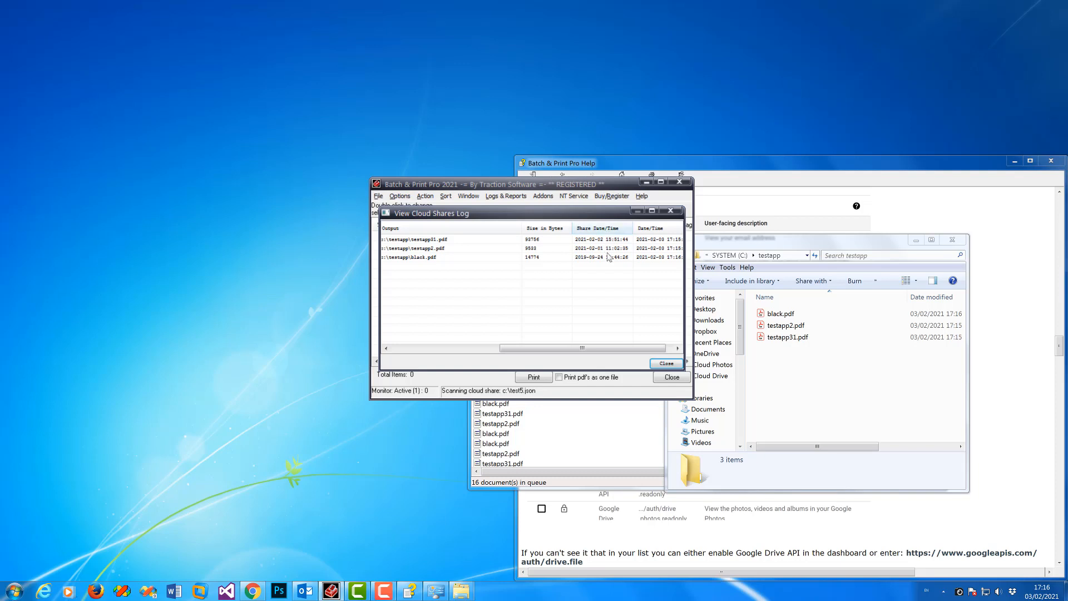
drag(633, 349, 467, 352)
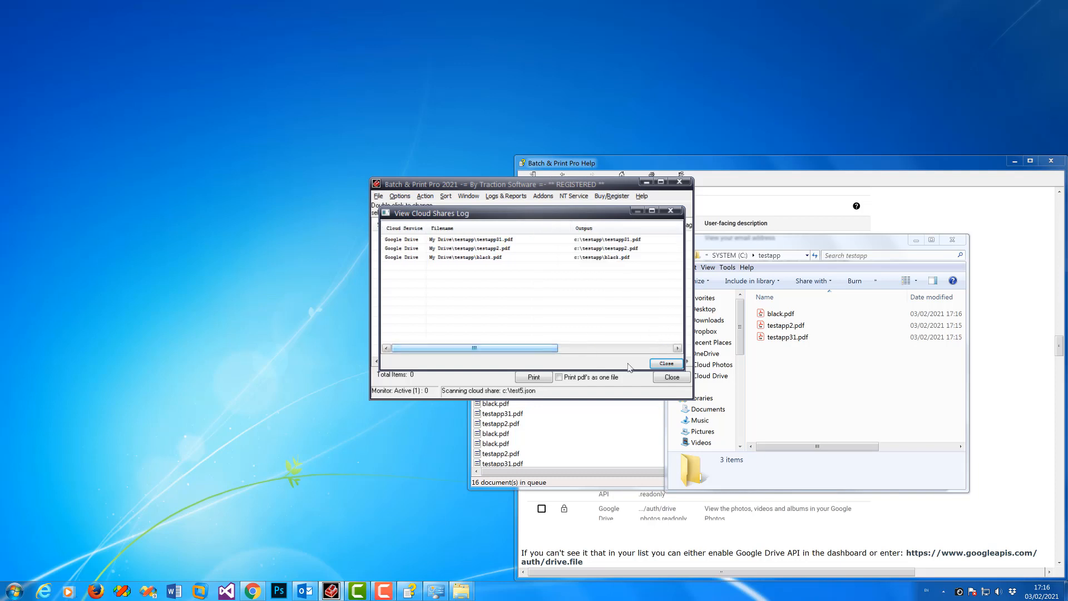
click(666, 363)
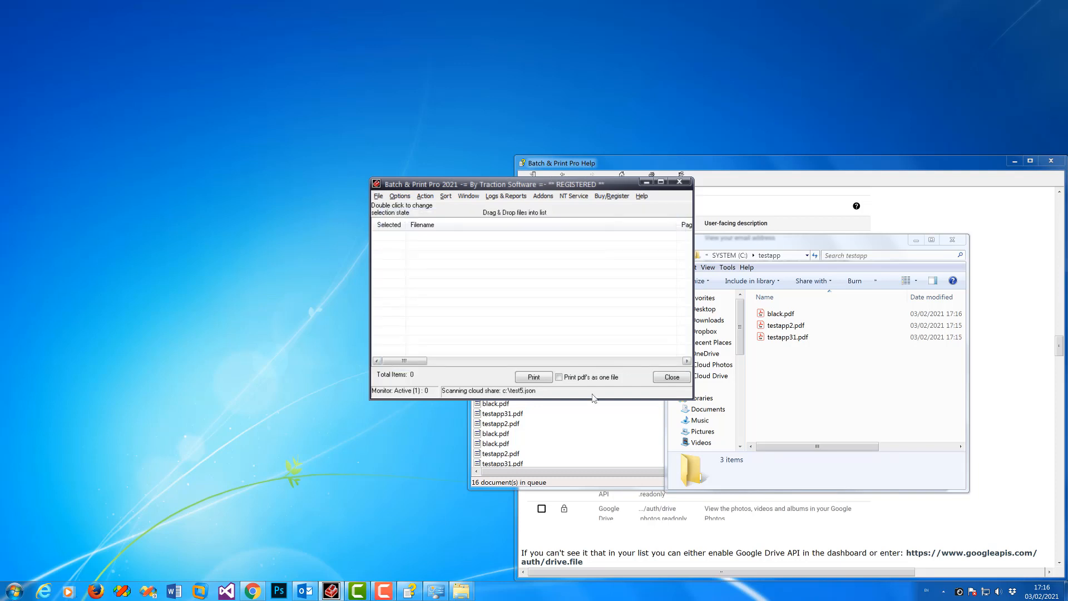
Step: Copy testapp31.pdf from the local c:\testapp folder
mouse_move(260, 595)
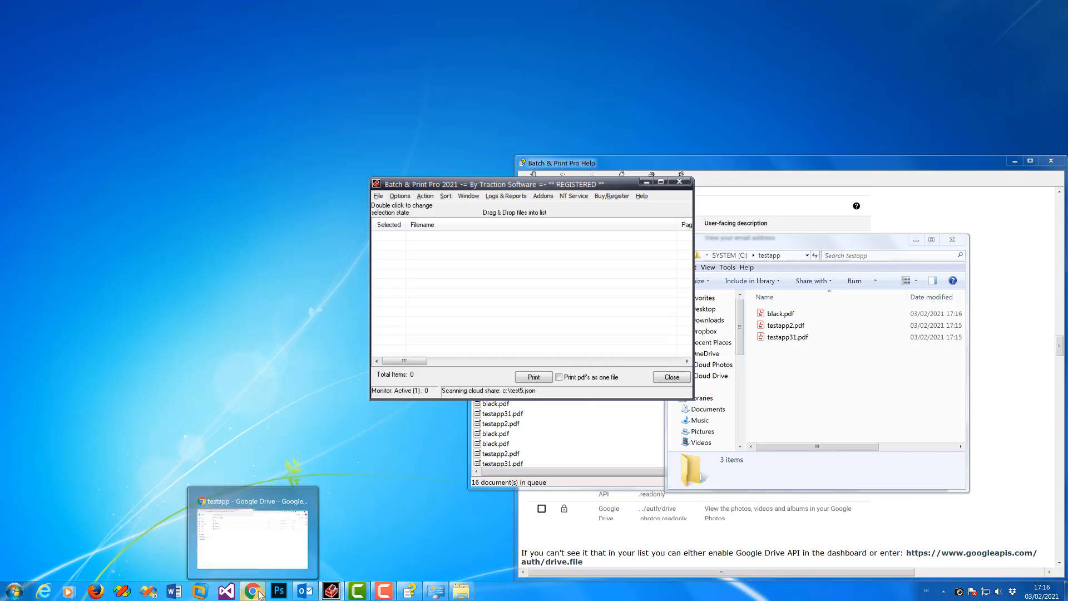
click(262, 537)
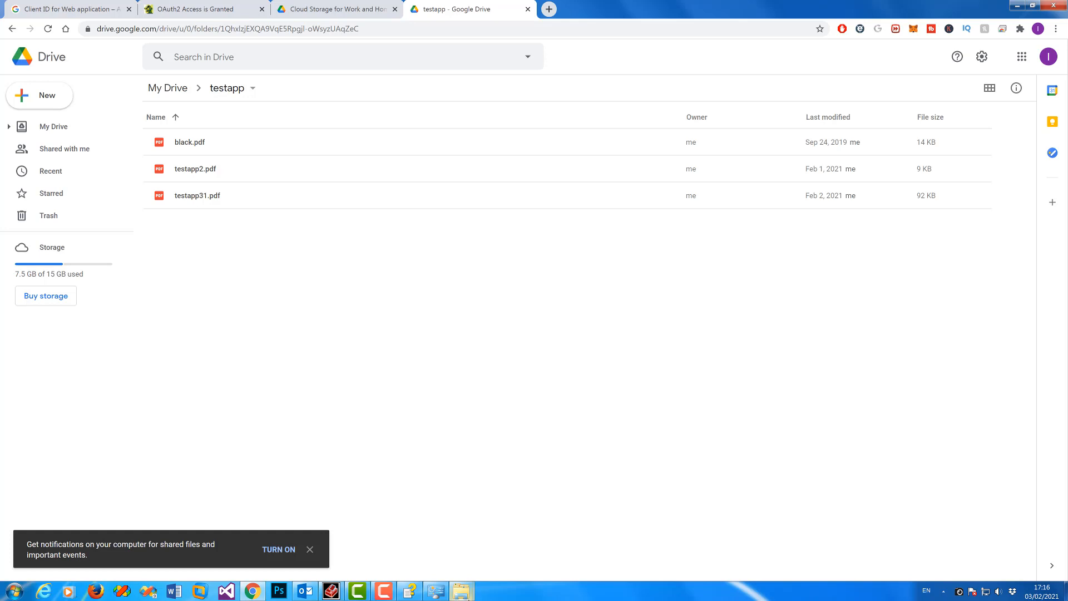
mouse_move(464, 596)
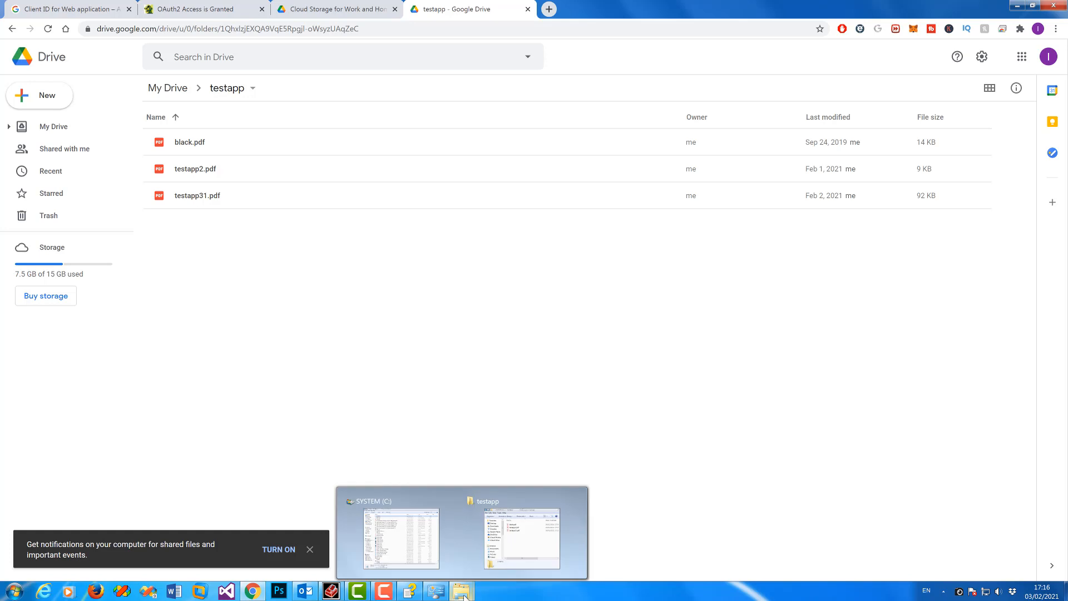
click(533, 556)
click(787, 341)
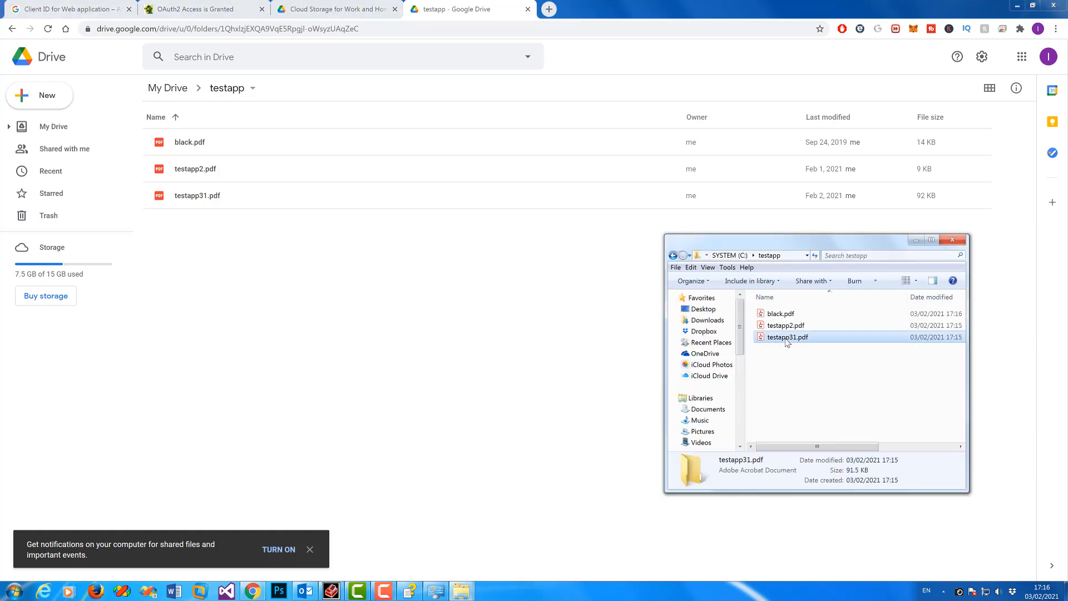
right_click(787, 340)
click(817, 292)
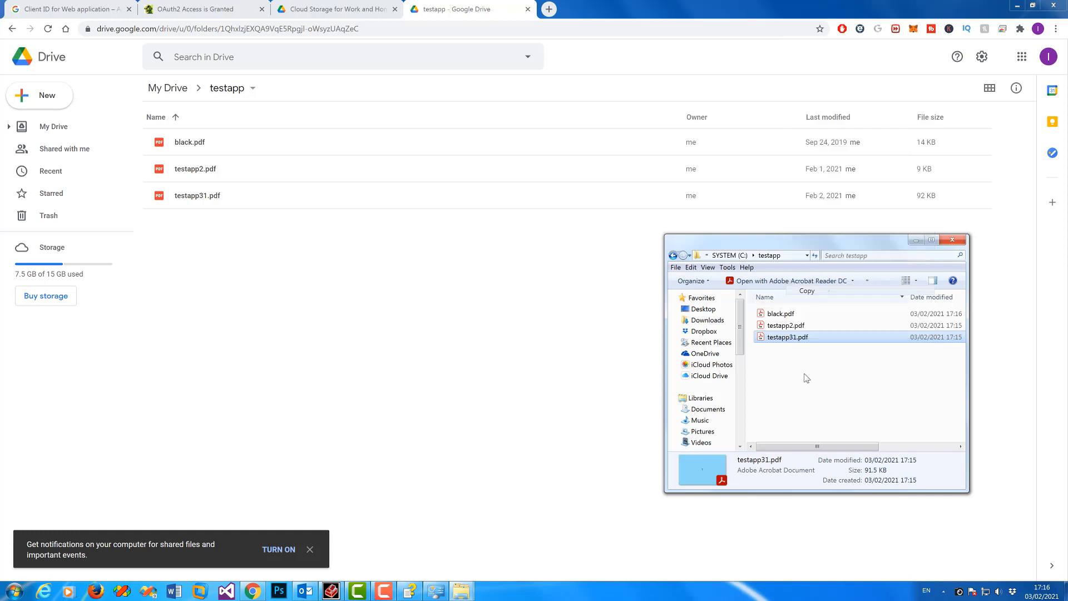
Step: Create a new folder inside c:\testapp
right_click(805, 374)
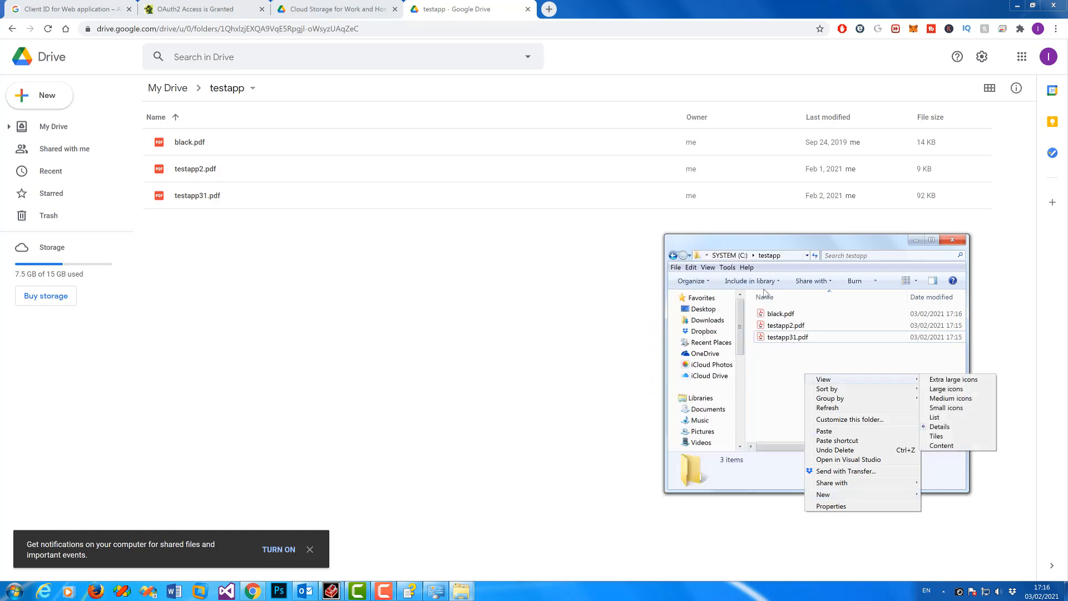
mouse_move(870, 497)
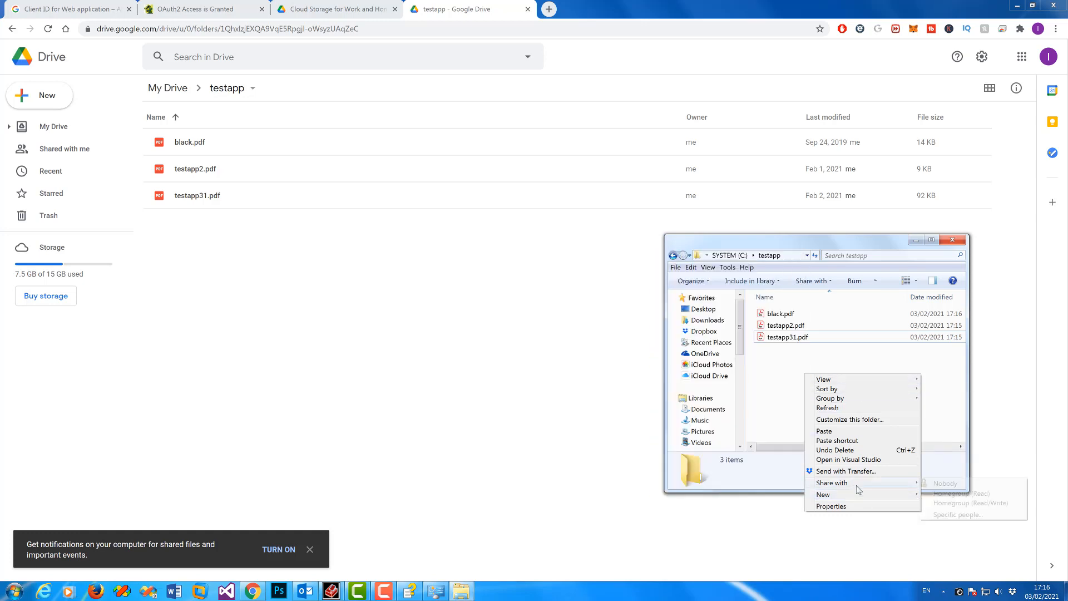
click(712, 259)
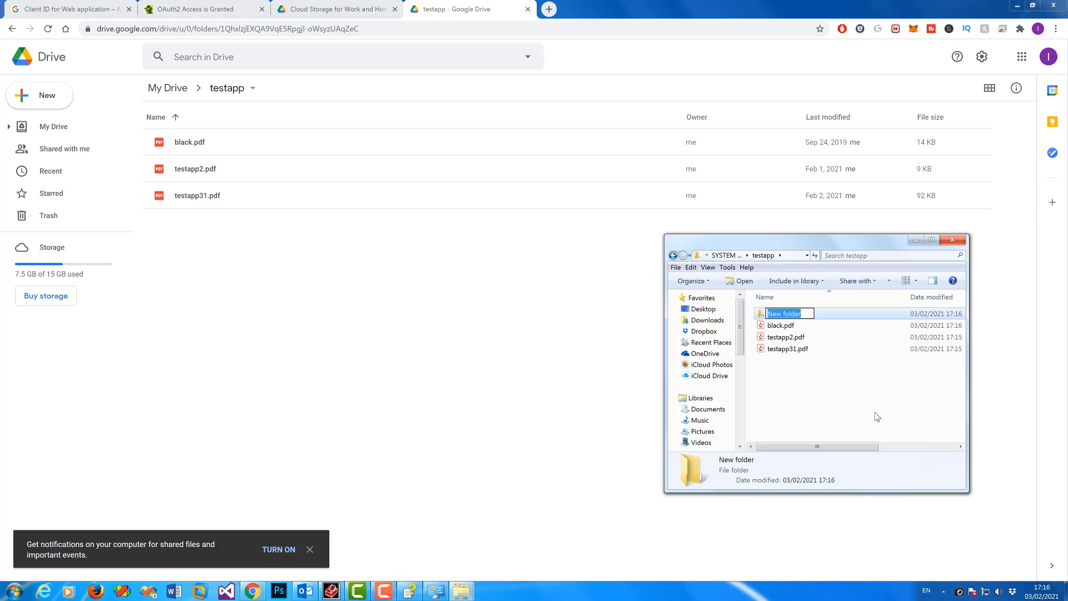
Step: Name the new folder t1 and paste the copied testapp31.pdf into it
text(t1)
key(Return)
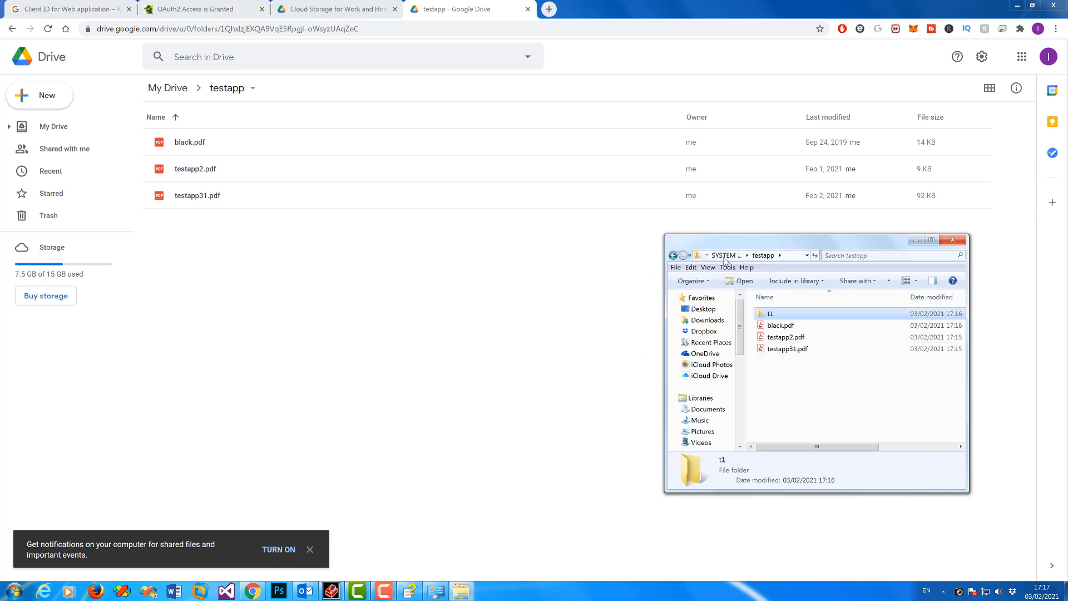
double_click(770, 315)
right_click(774, 318)
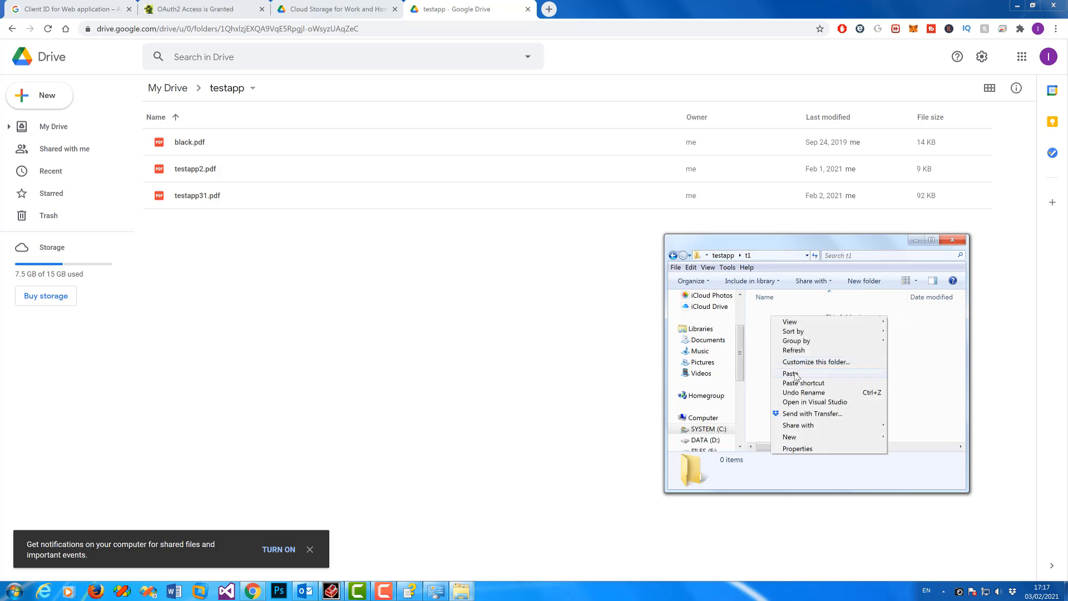
click(798, 375)
Step: Rename the pasted copy in t1 to 'my test.pdf'
click(791, 315)
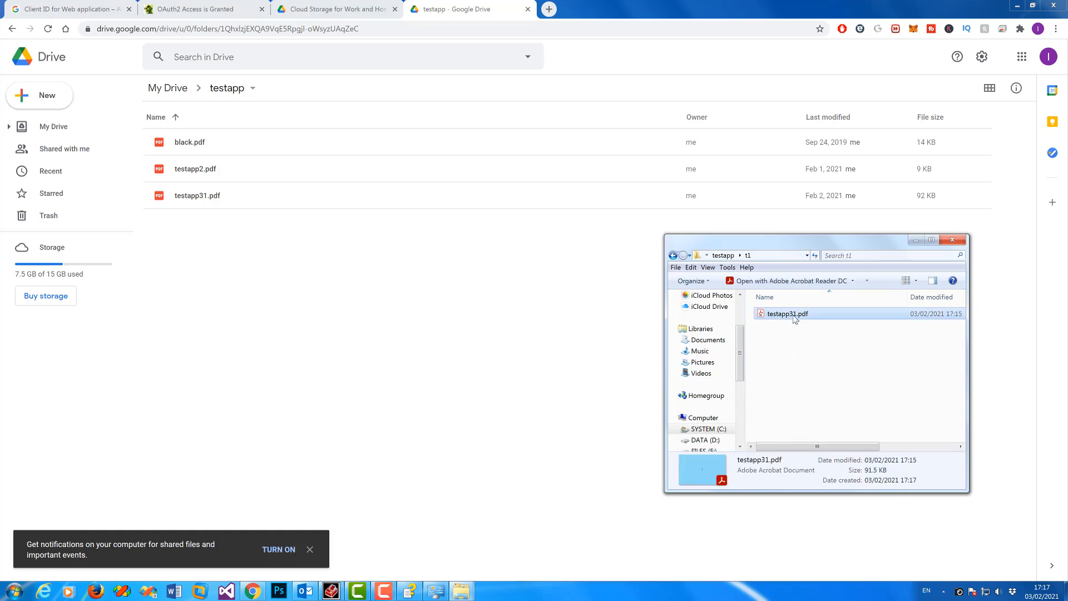
click(795, 313)
click(766, 313)
double_click(762, 313)
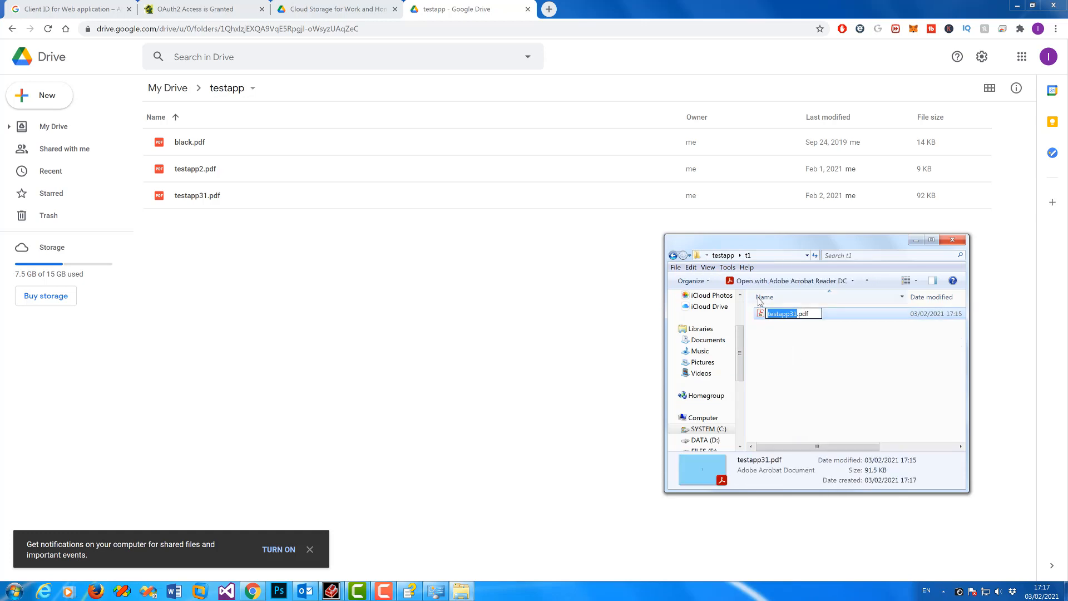
text(my test)
key(Return)
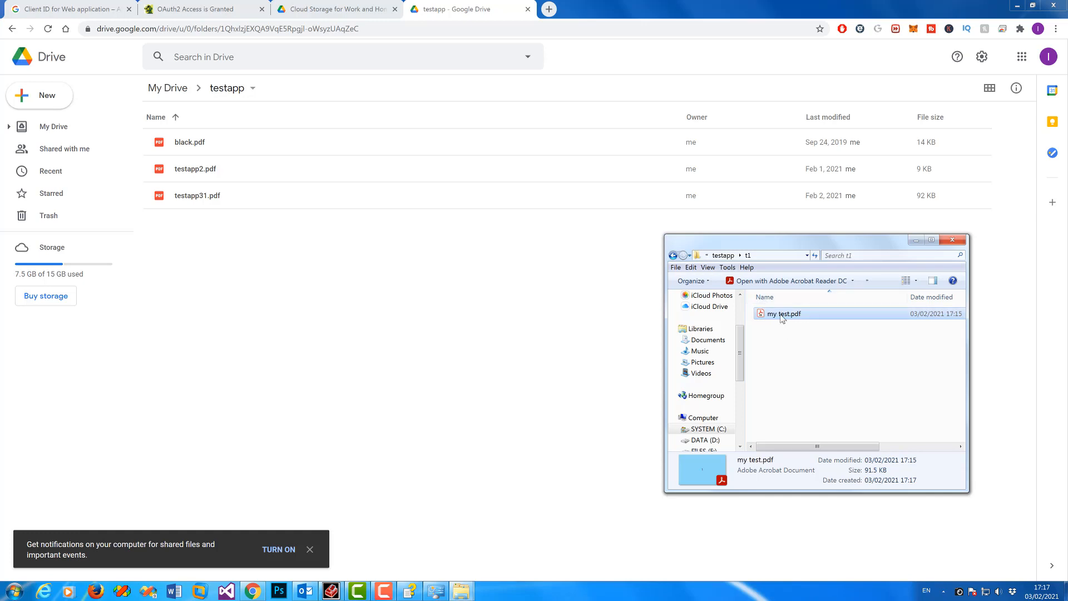
click(331, 590)
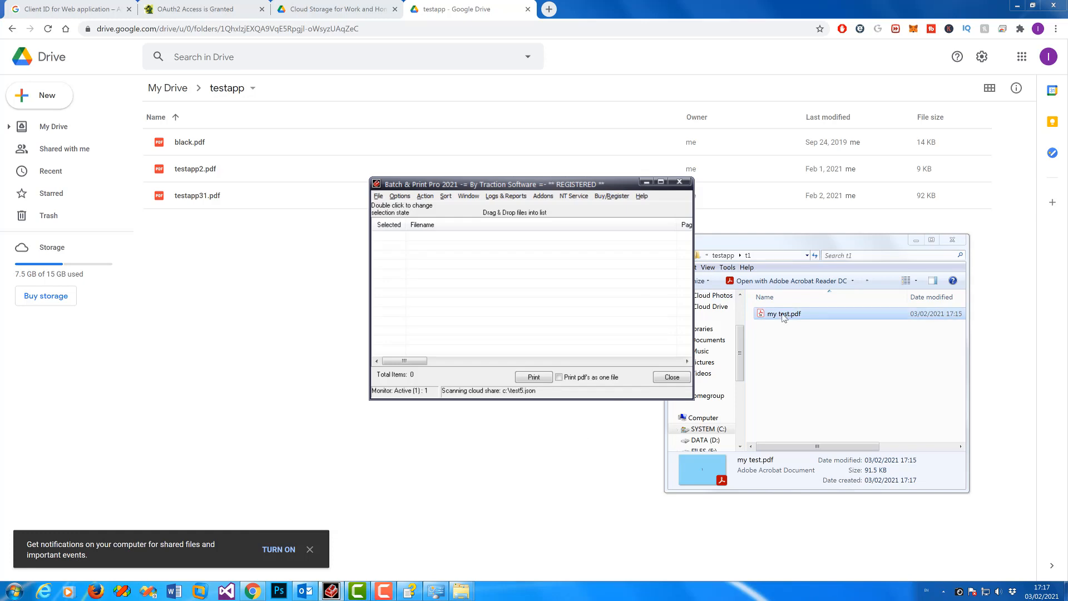
Step: Upload my test.pdf from t1 into the Google Drive testapp folder
drag(780, 318, 290, 289)
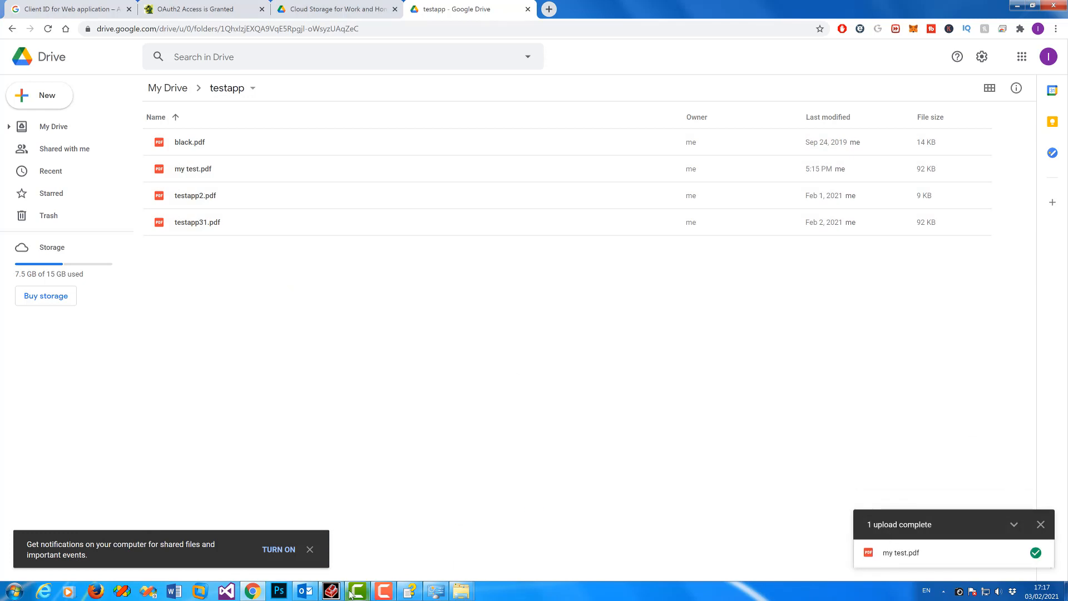
mouse_move(462, 593)
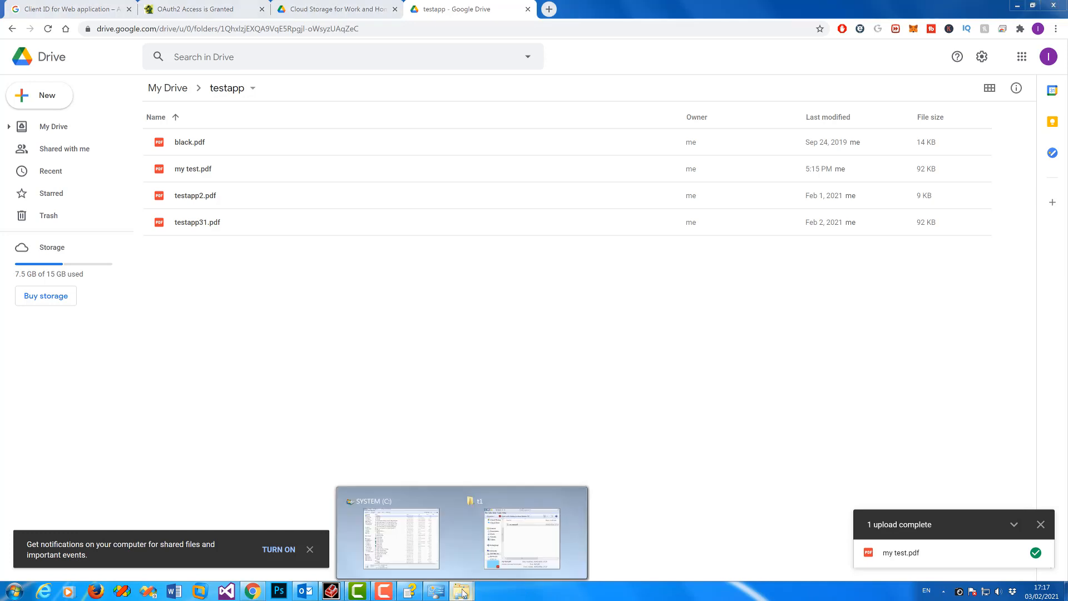
click(516, 545)
click(725, 256)
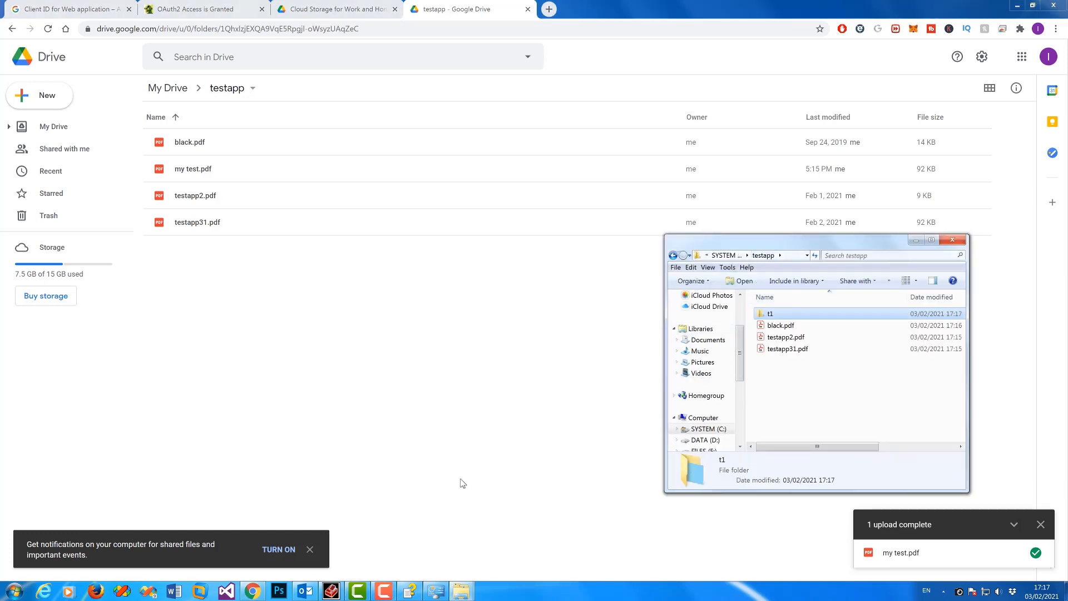
click(333, 590)
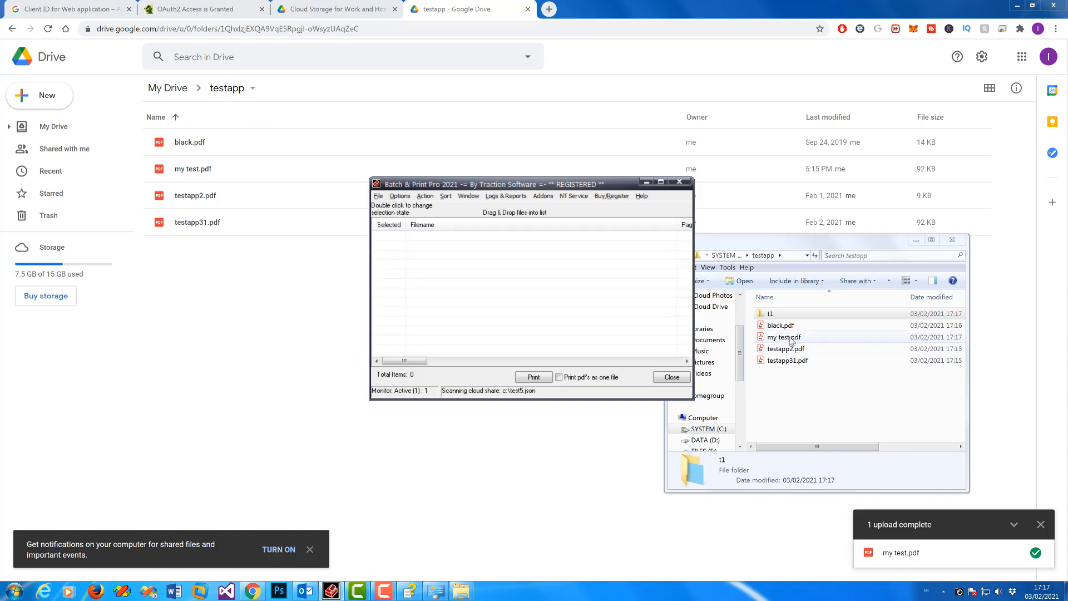
Step: Check the Cloud Shares Log listing the four downloaded Drive files
click(506, 196)
mouse_move(513, 210)
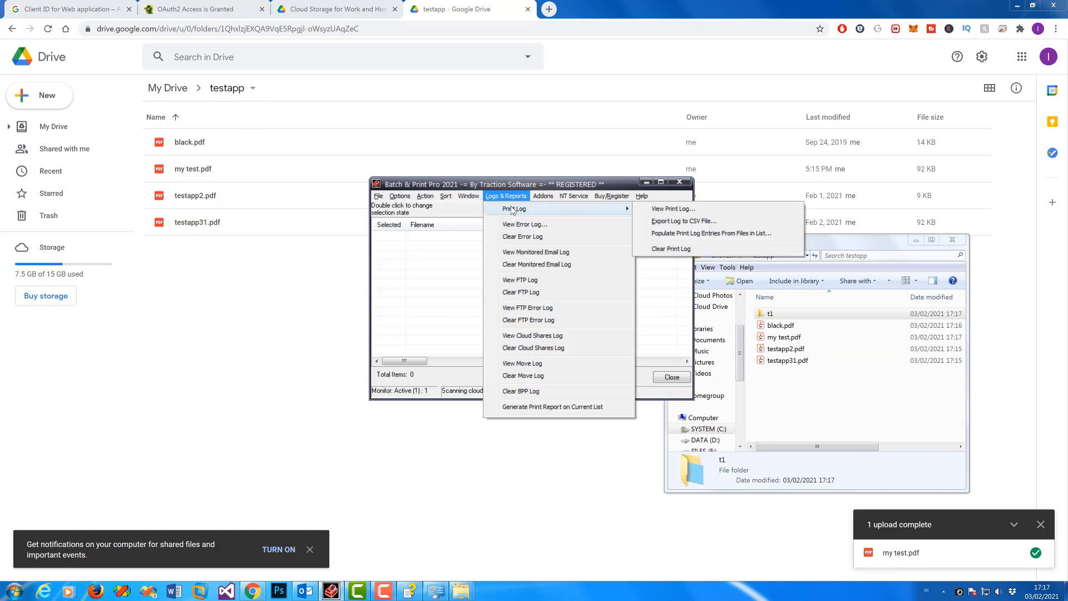
click(536, 336)
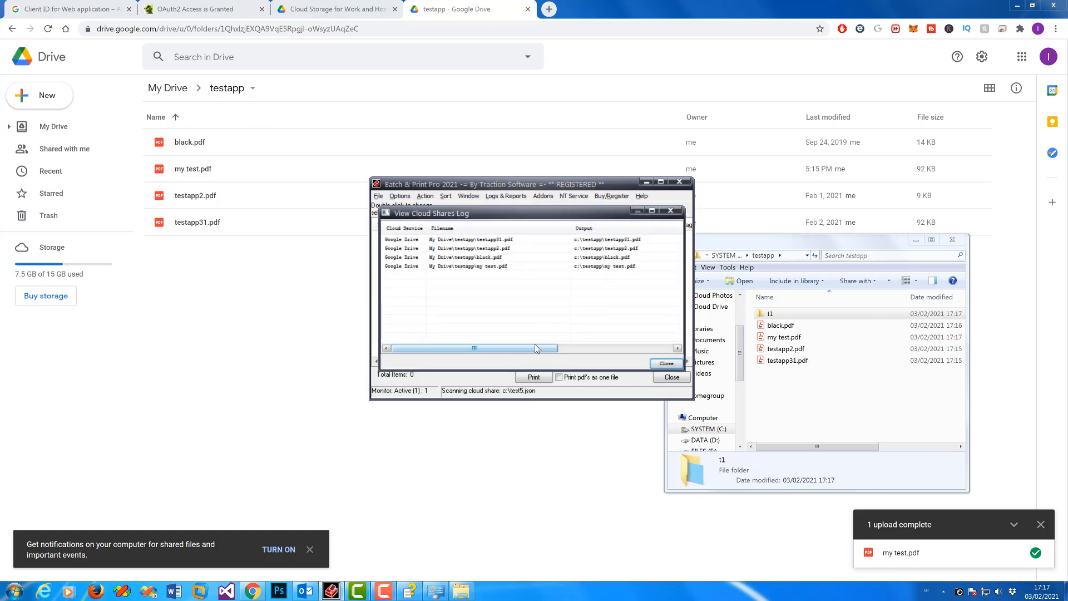
drag(557, 349, 669, 356)
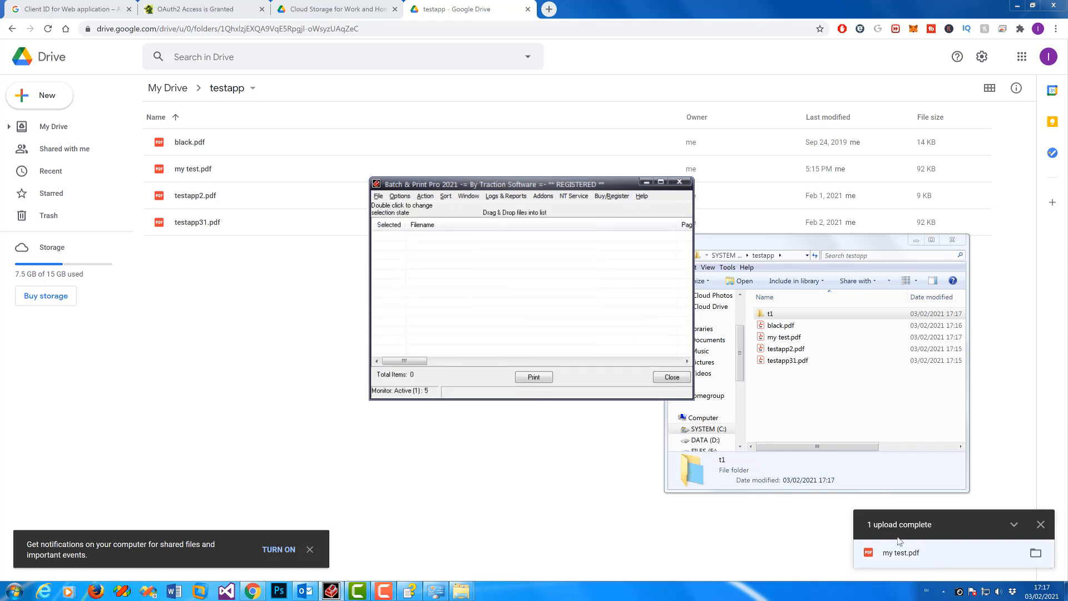
Step: Open the Xerox WorkCentre 5855 PS job queue and find my test.pdf among the queued documents
click(943, 591)
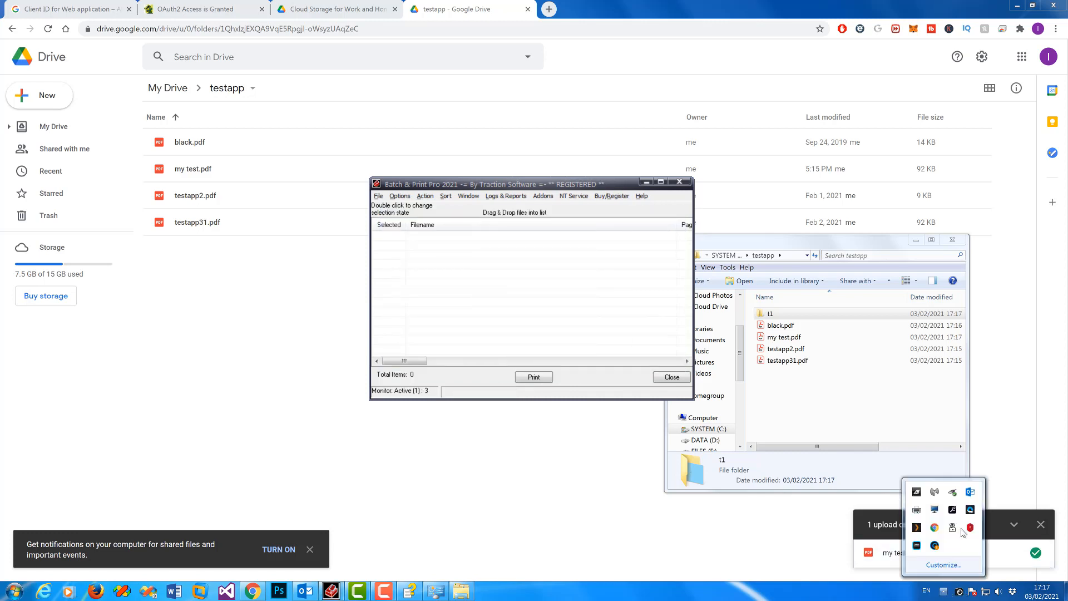
double_click(912, 510)
scroll(639, 423, down, 3)
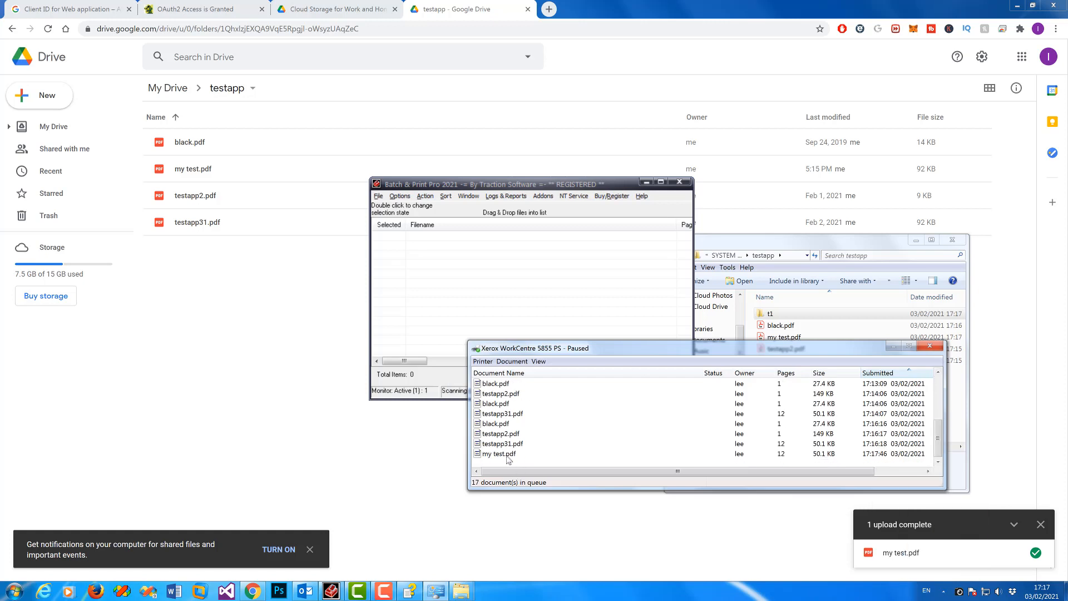
Step: Cancel all 17 documents in the Xerox queue, leaving it empty
click(508, 457)
click(834, 245)
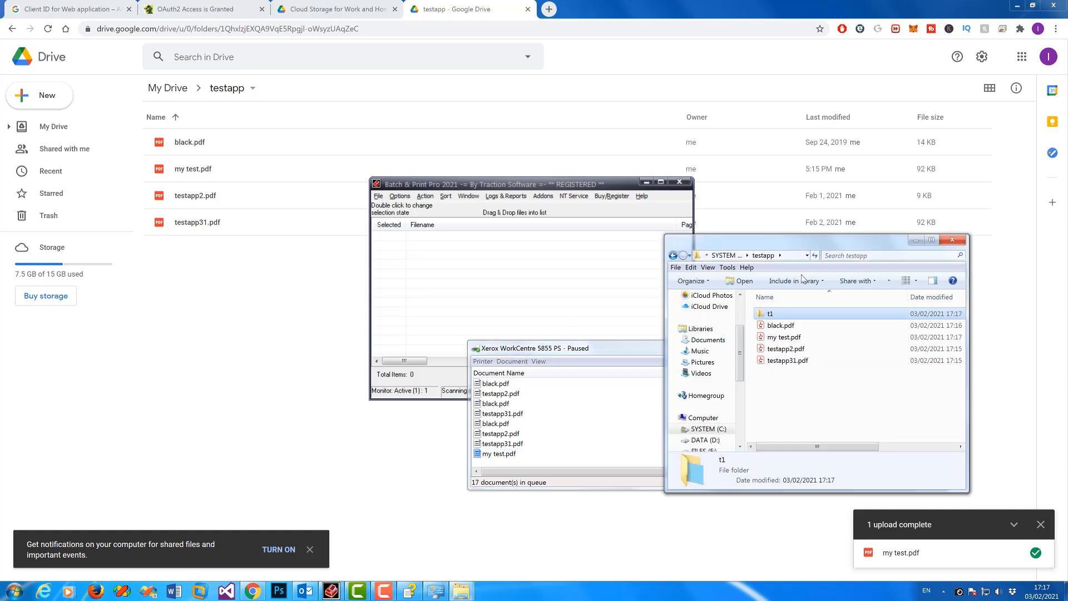
double_click(772, 314)
click(481, 362)
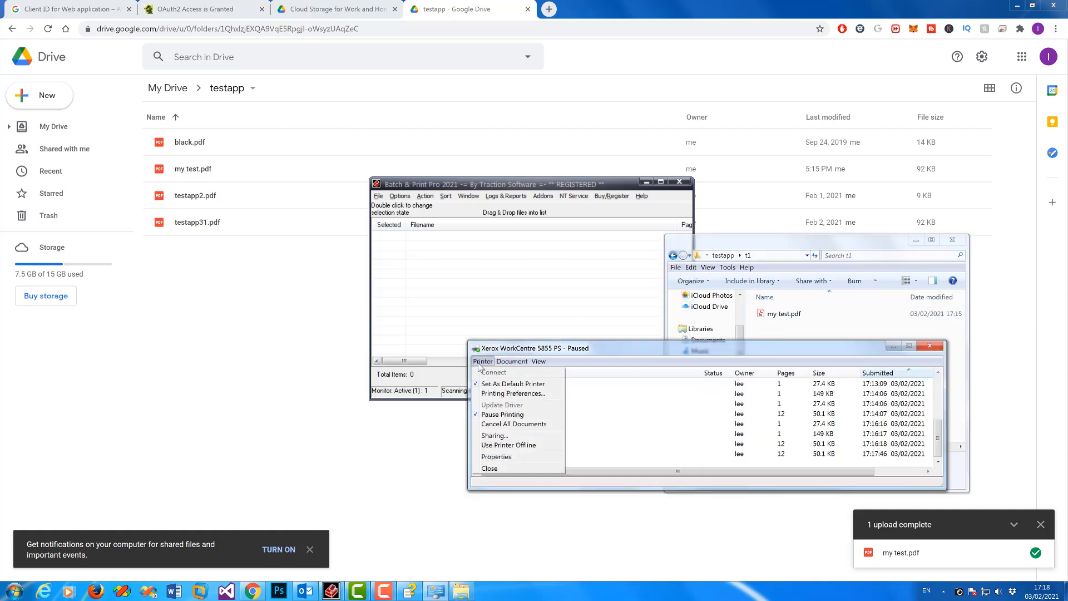
click(521, 424)
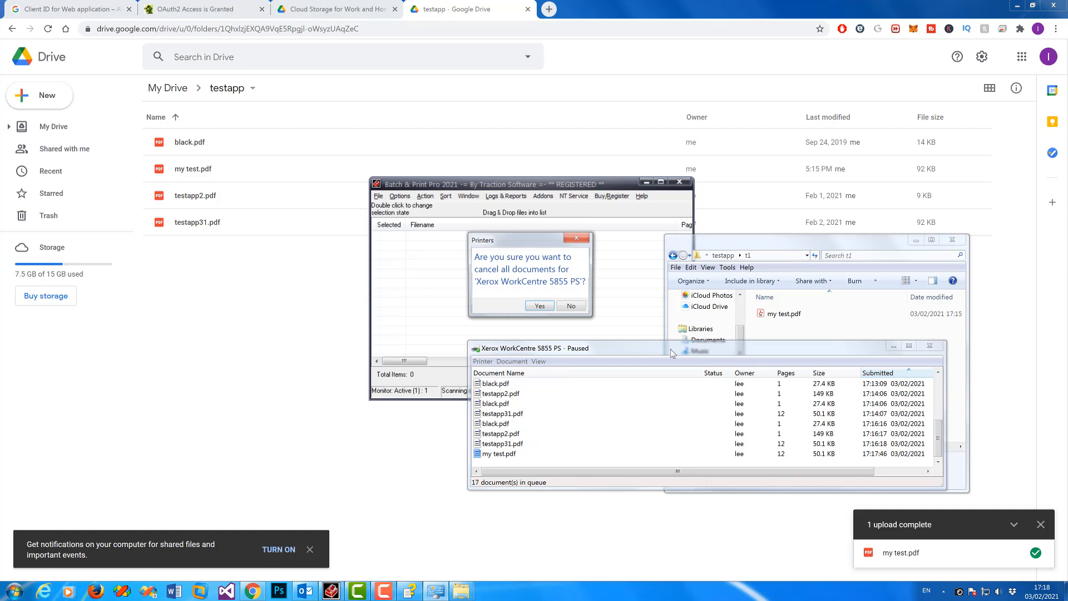
click(539, 307)
Step: Start renaming my test.pdf in the t1 folder
click(790, 314)
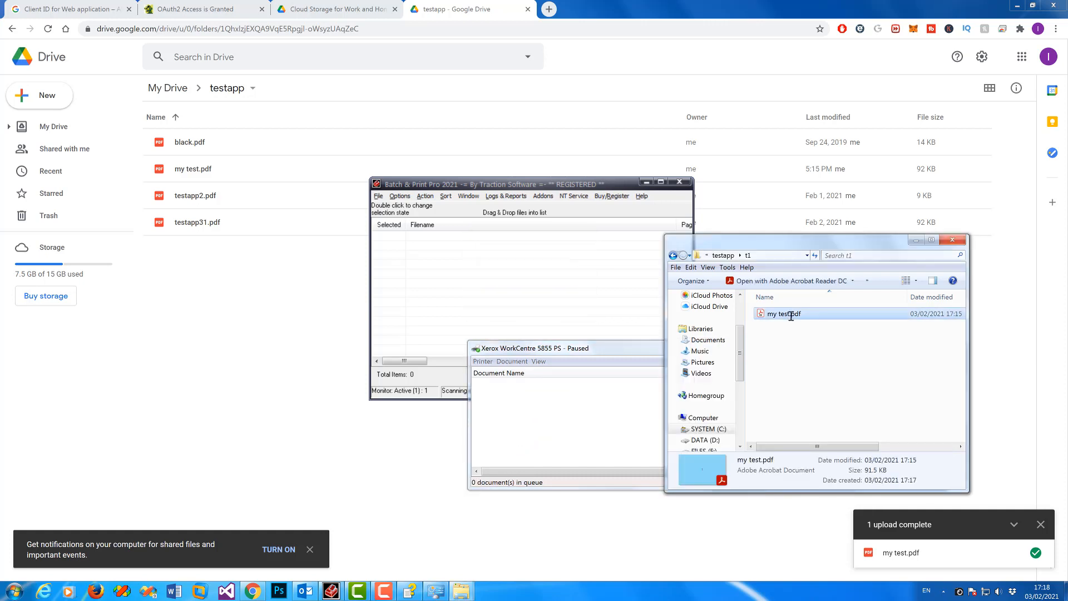
key(F2)
click(792, 315)
Step: Rename my test.pdf to 'another test.pdf'
drag(790, 315, 735, 312)
key(BackSpace)
text(another)
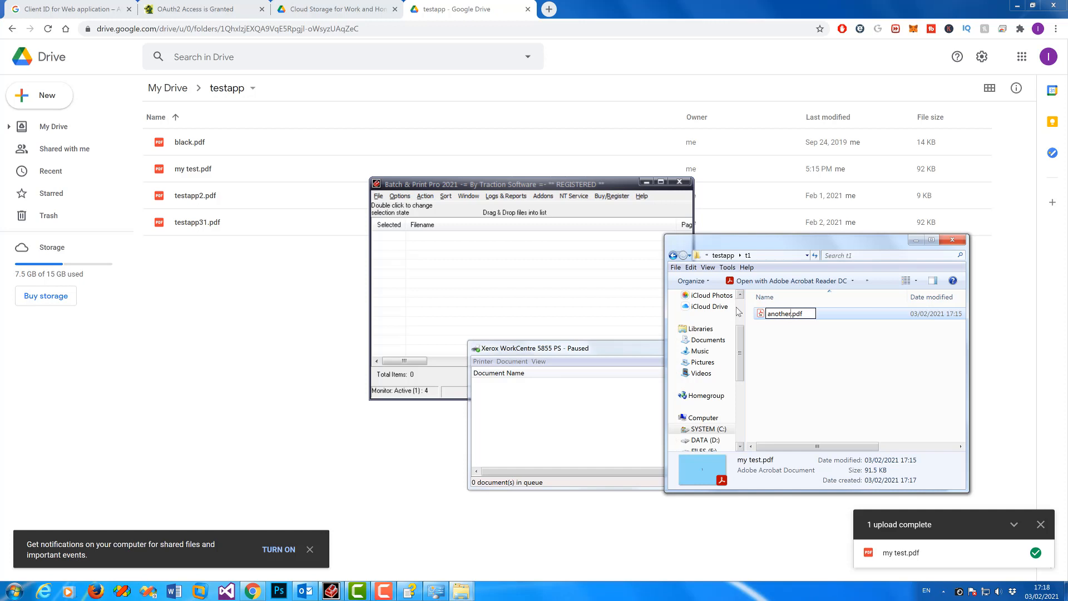
text( test)
key(Return)
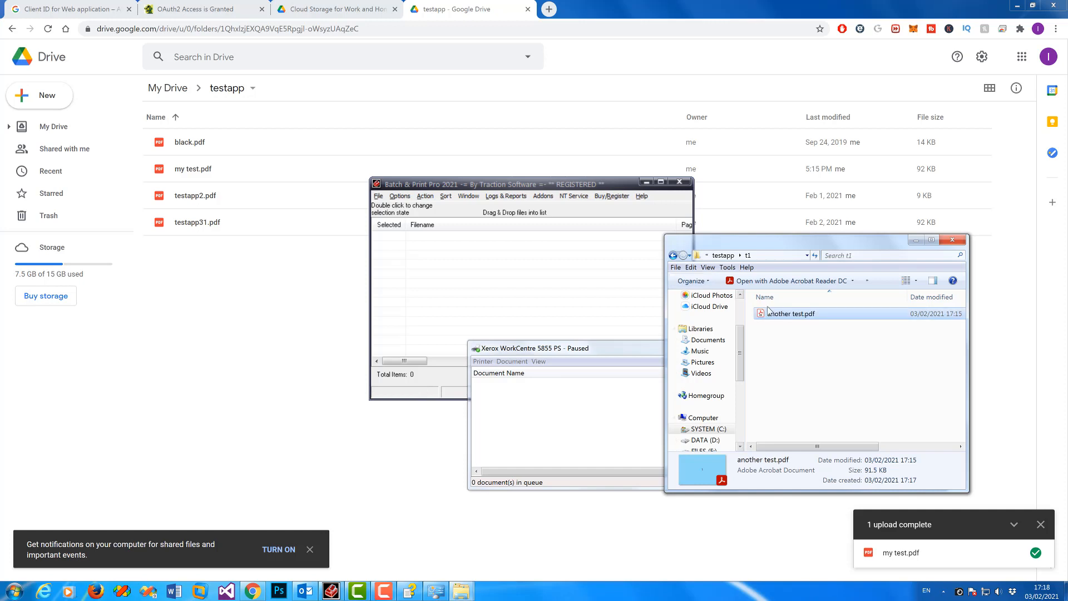
Step: Upload another test.pdf into the Google Drive testapp folder
drag(769, 310, 268, 332)
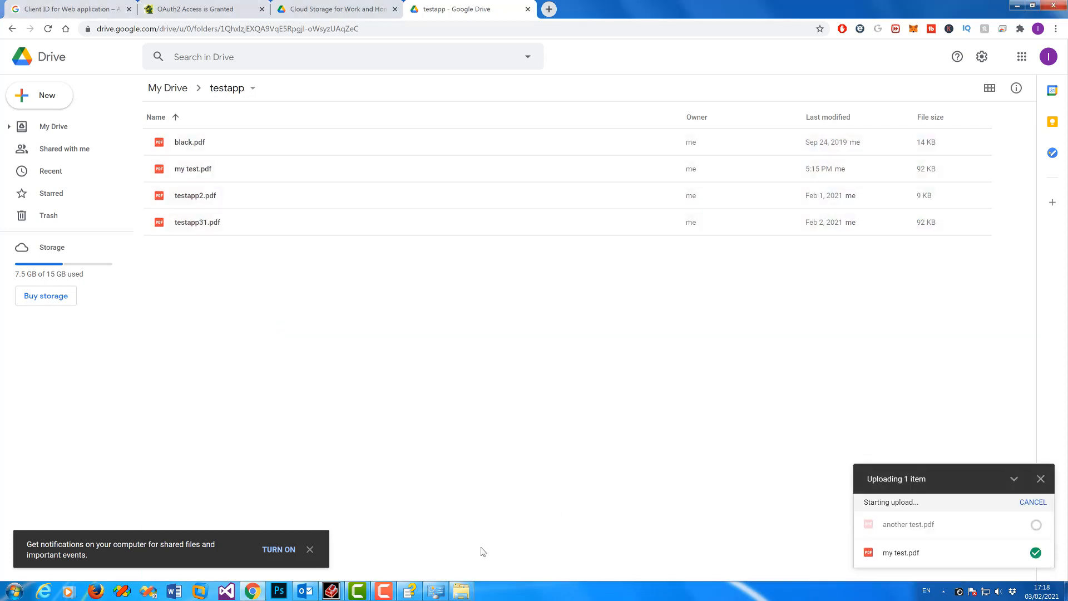
click(332, 590)
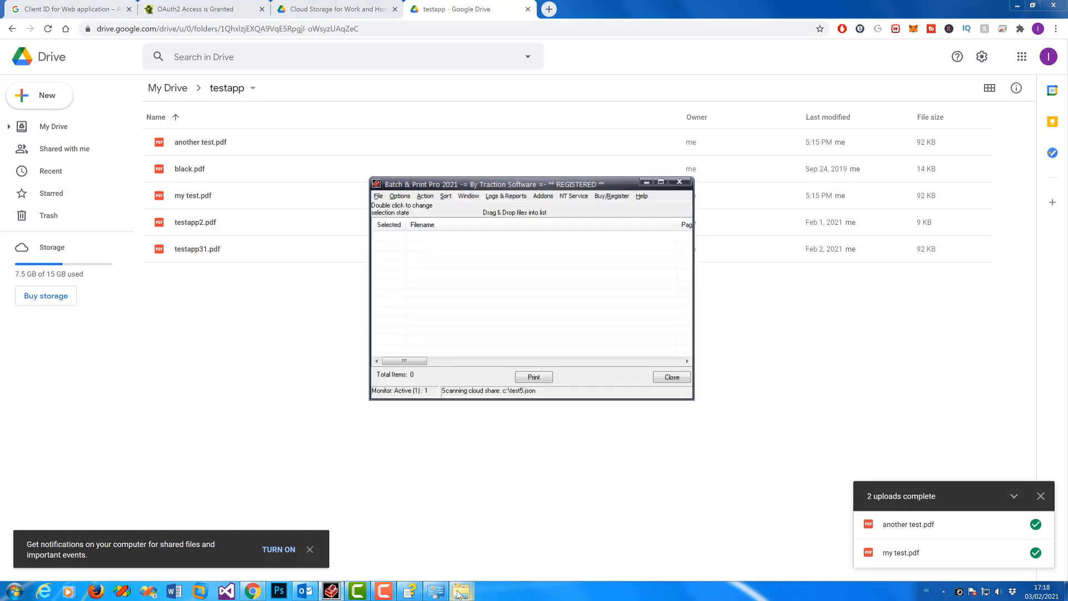
mouse_move(460, 593)
click(516, 543)
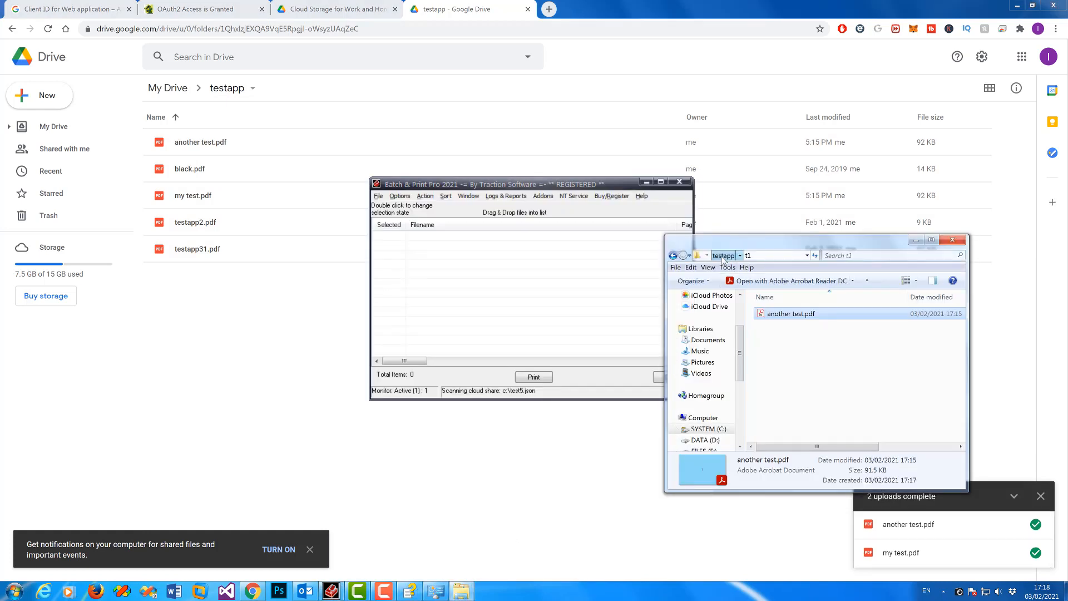
click(723, 256)
click(788, 395)
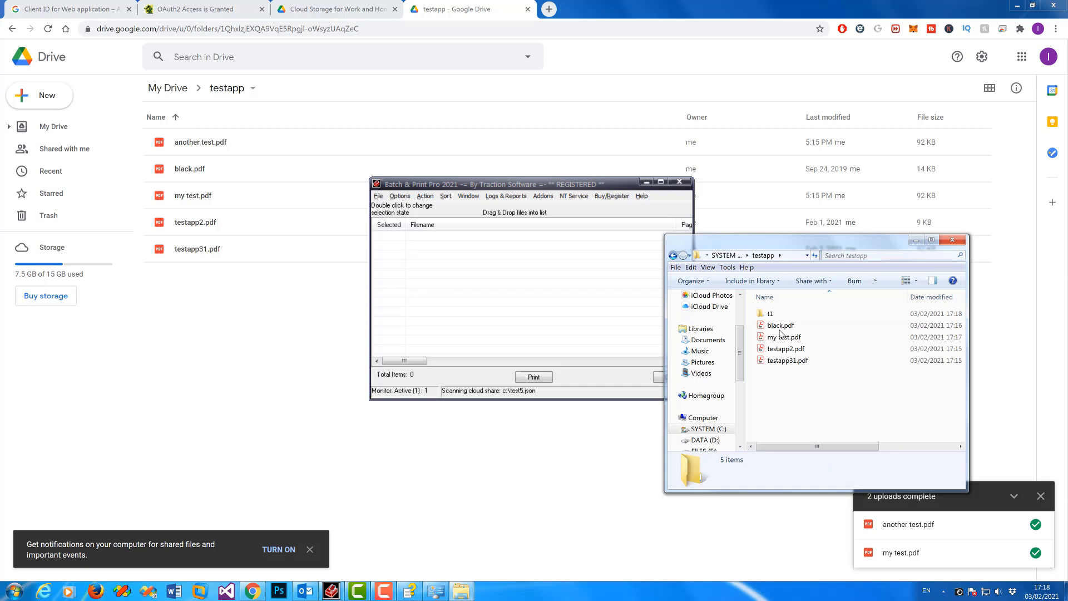
click(944, 591)
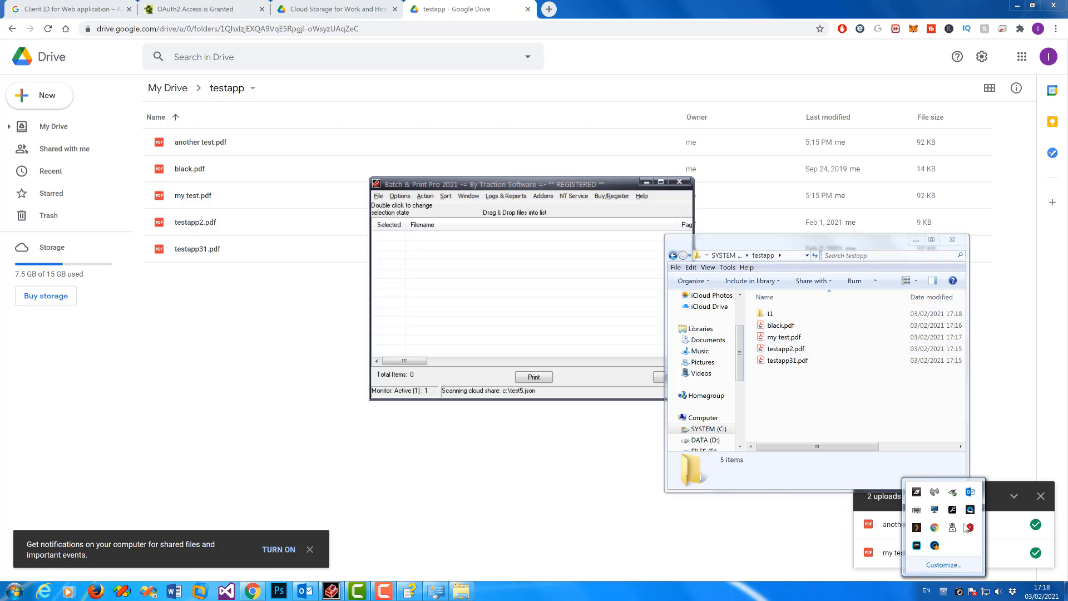
Step: Restore the Xerox queue and confirm another test.pdf (12 pages, 17:18:47) was queued
click(434, 594)
drag(542, 346, 550, 410)
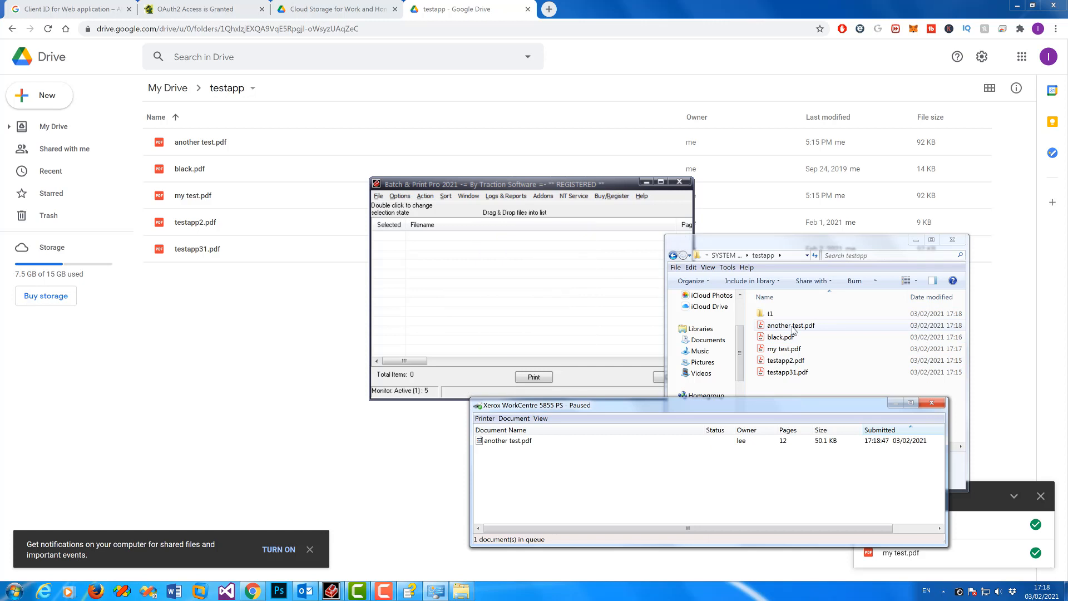
click(538, 487)
mouse_move(358, 591)
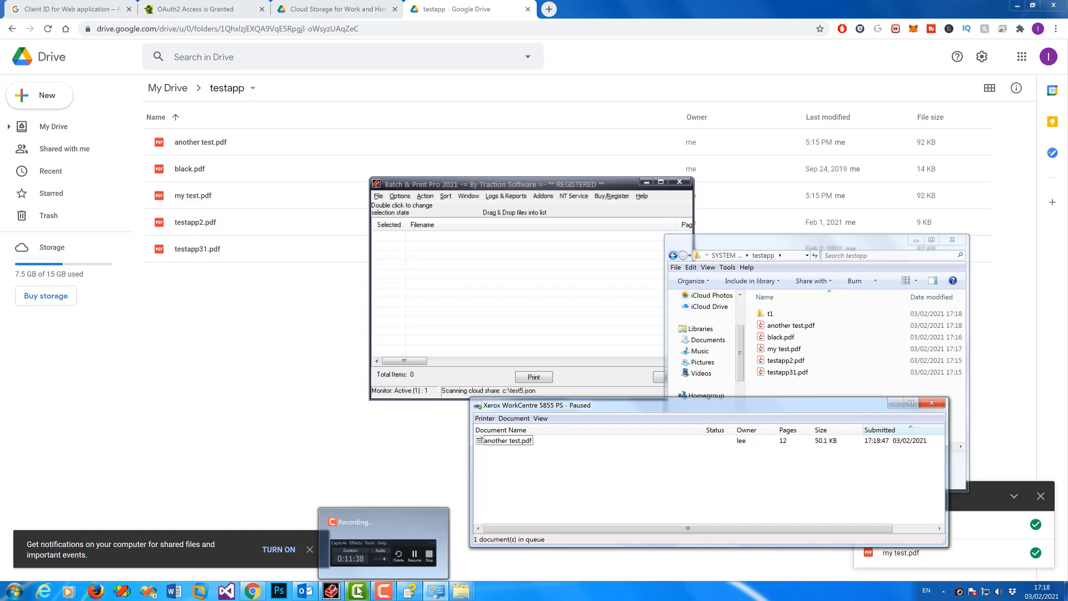